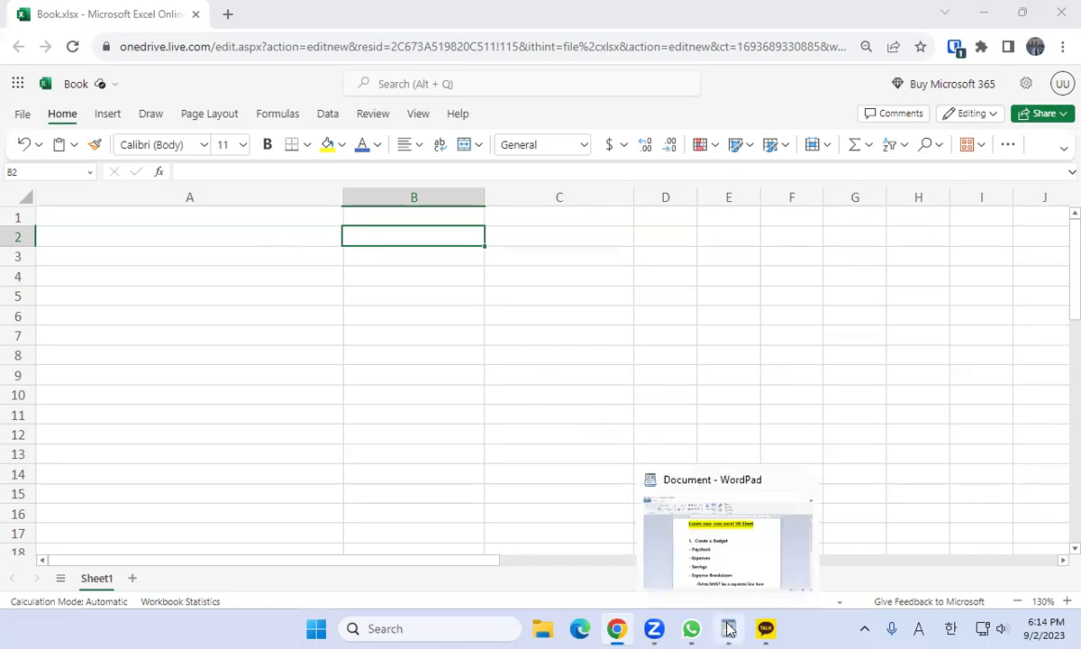
Check the budget outline in the WordPad document, return to the Excel workbook and enter the heading "Average American" in B1
left_click(685, 577)
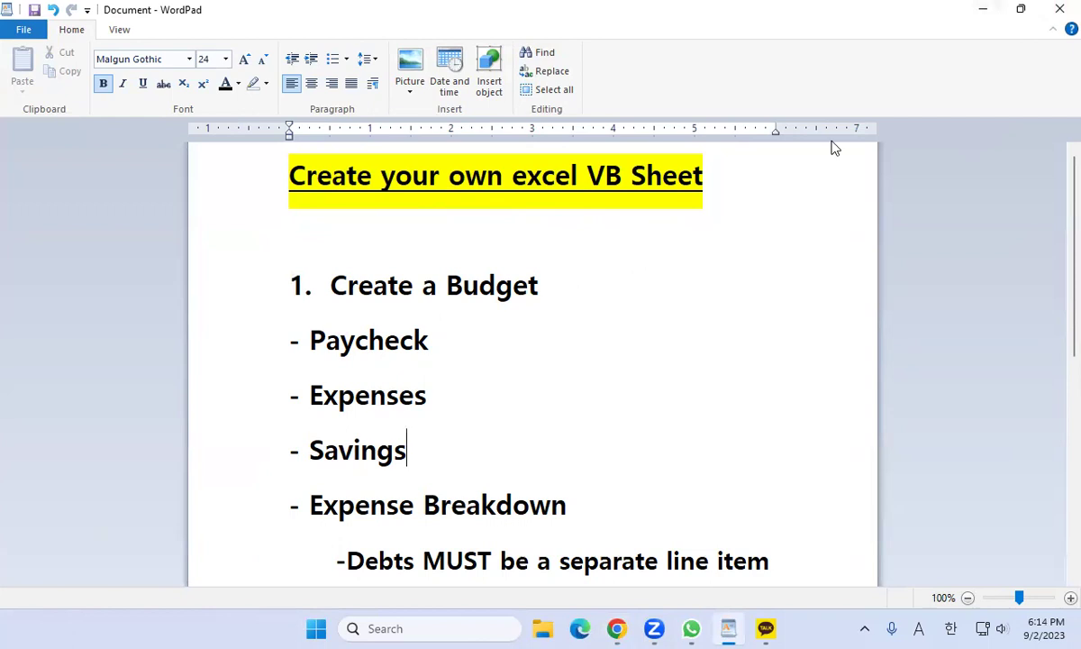
left_click(984, 9)
left_click(403, 217)
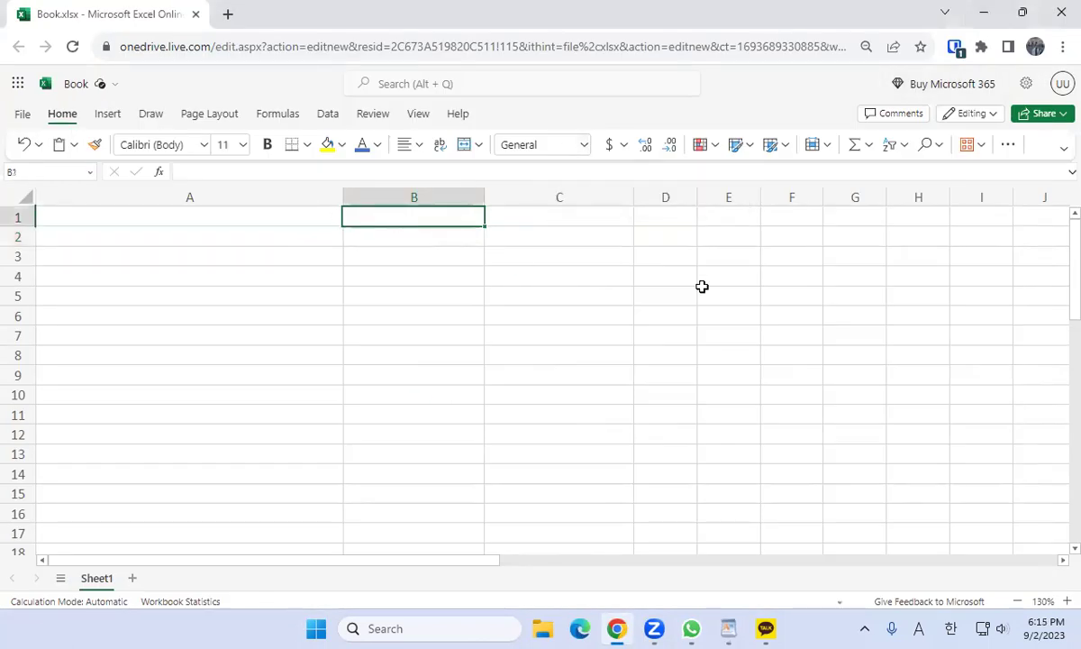
type("A")
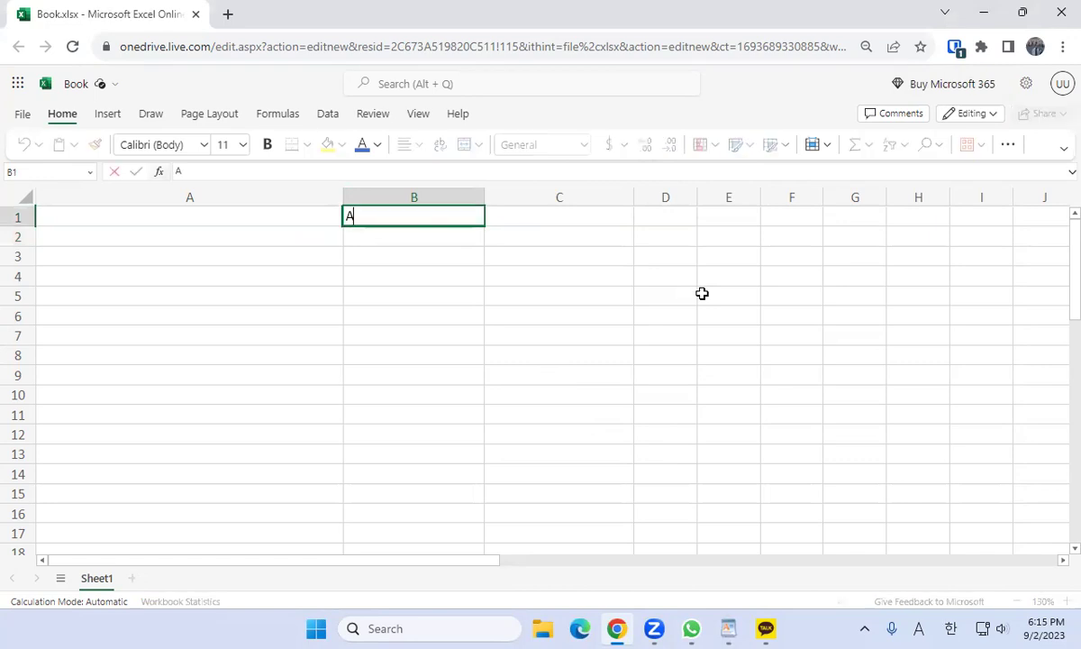
type("verage American")
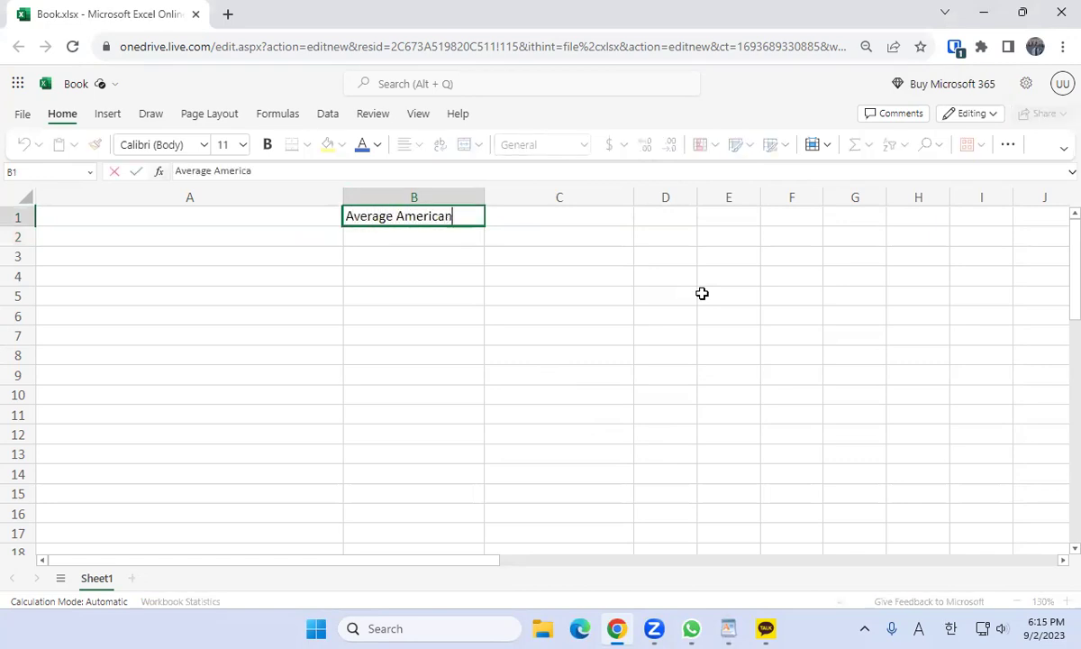
key("Return")
Enter the row labels "Paycheck", "Expenses" and "Savings" in cells A2 to A4
key("Left")
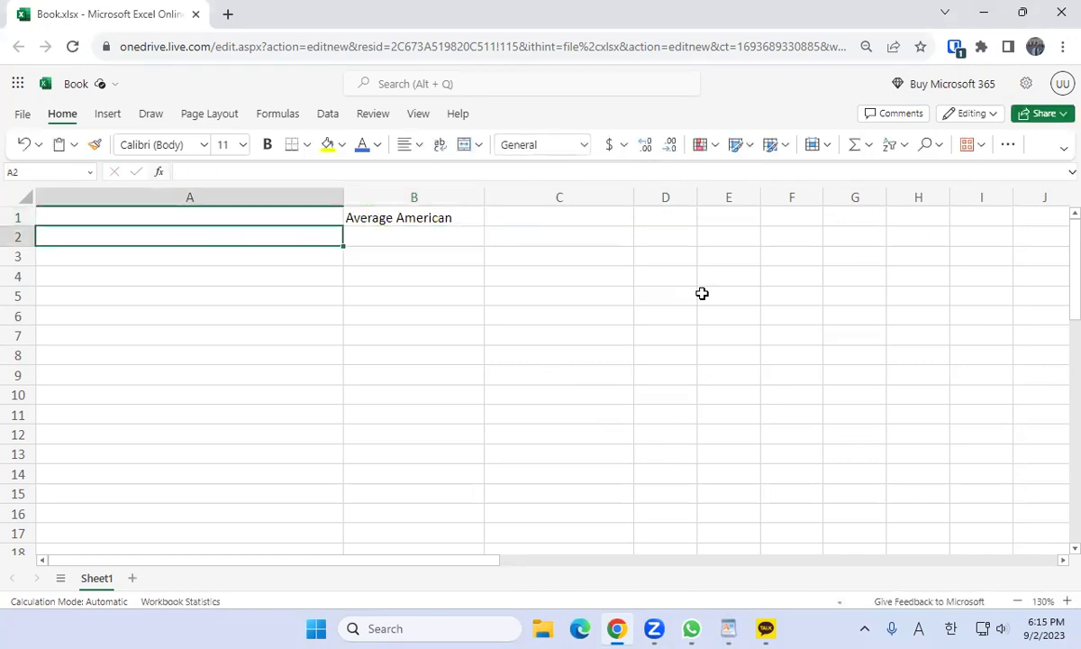
type("Paycheck")
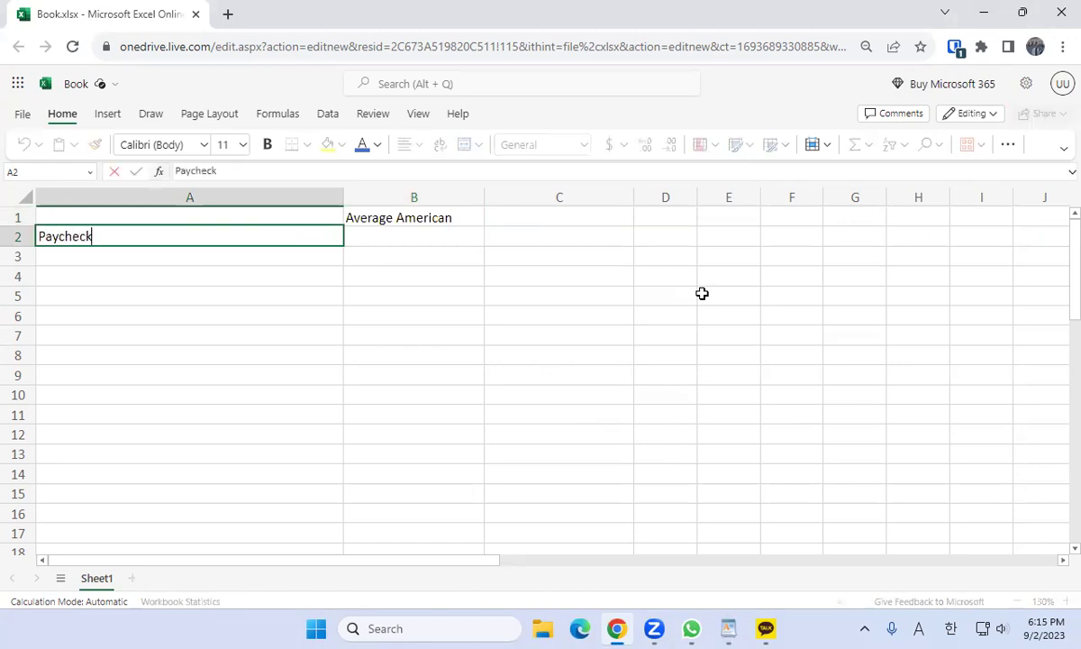
key("Return")
type("E")
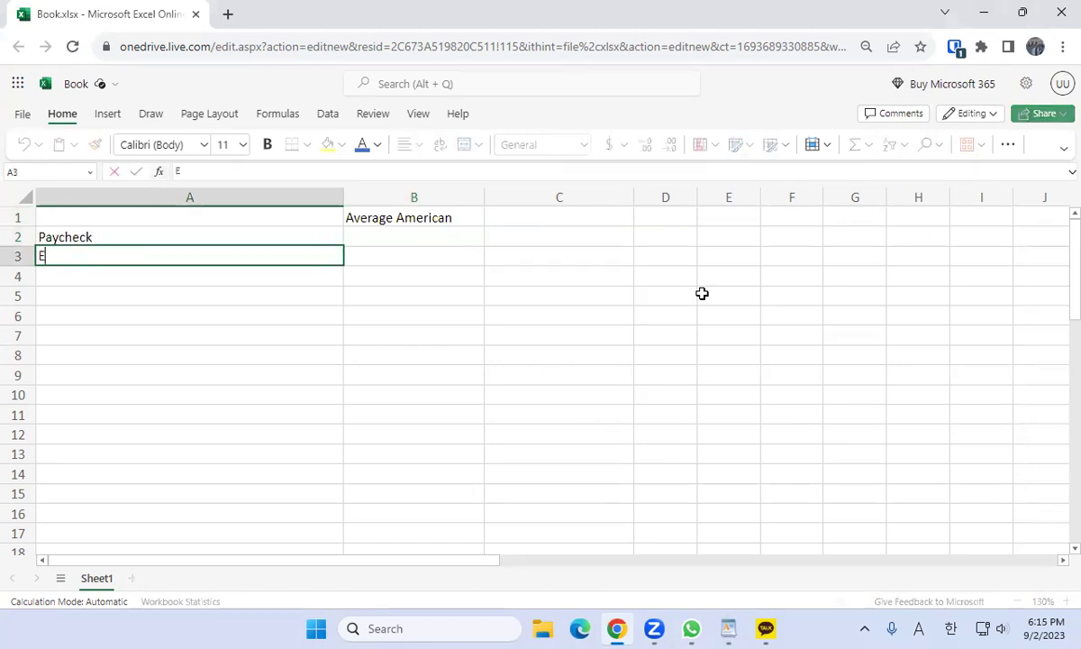
type("xpensese")
key("Return")
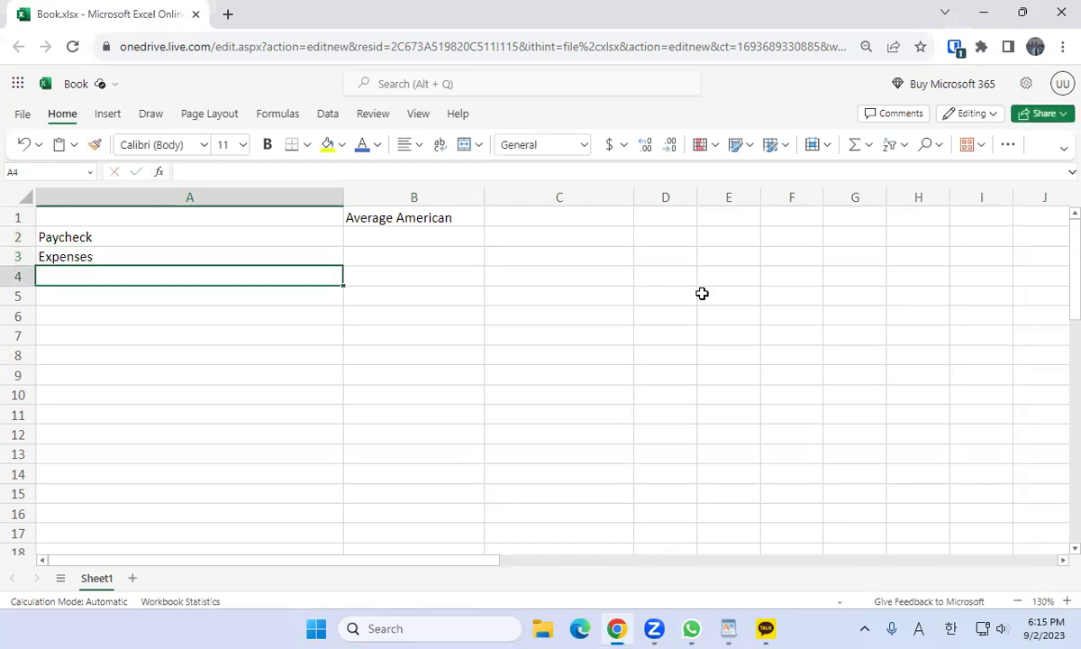
type("Savings")
key("Return")
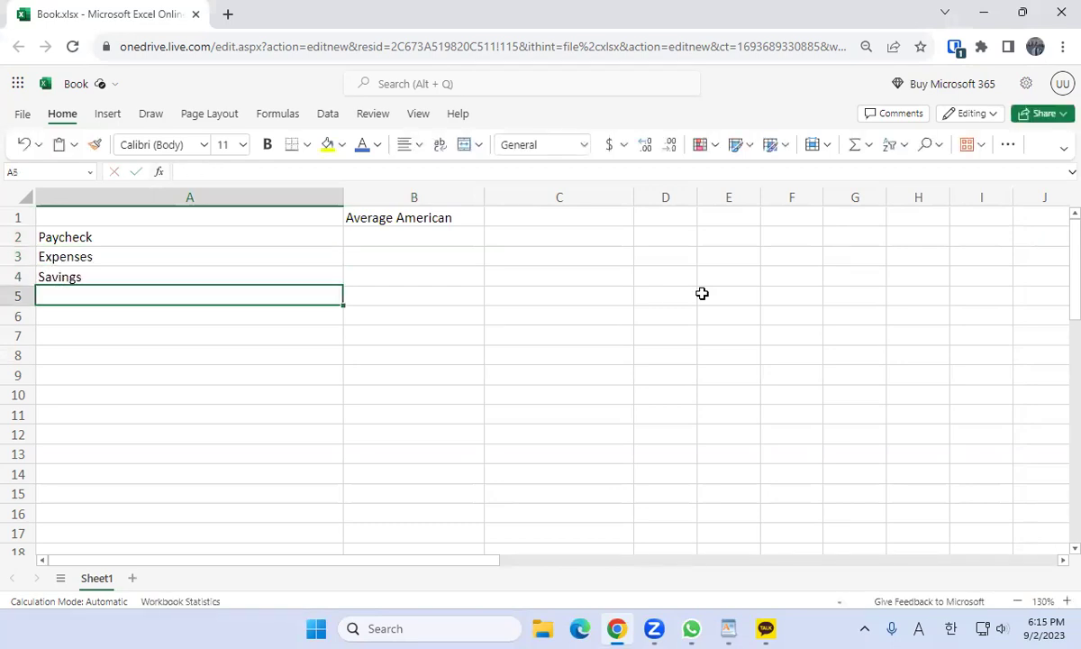
Fill in the Average American amounts: 5000 for Paycheck, 3000 for Expenses and 2000 for Savings
key("Up")
key("Up")
key("Up")
key("Right")
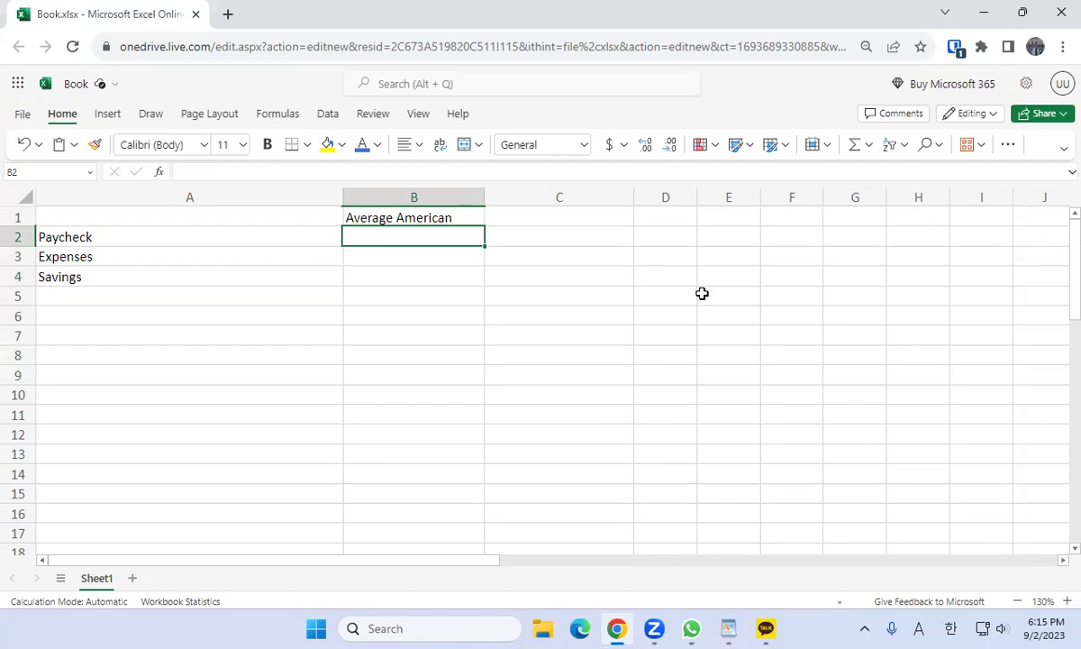
type("5000")
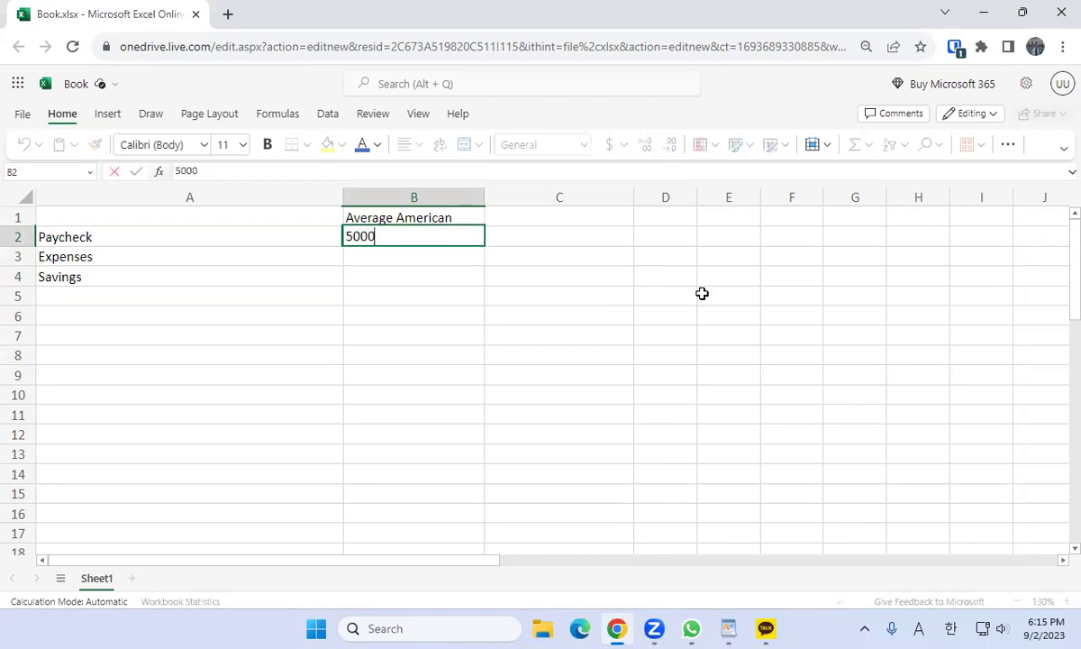
key("Return")
type("3000")
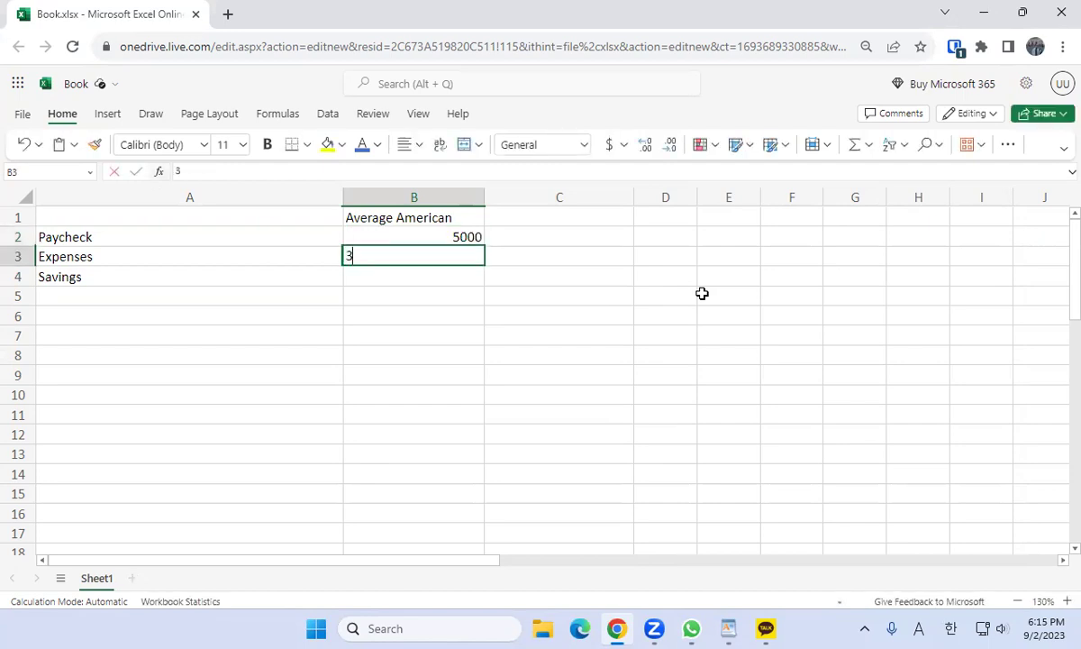
key("Return")
key("Up")
key("Up")
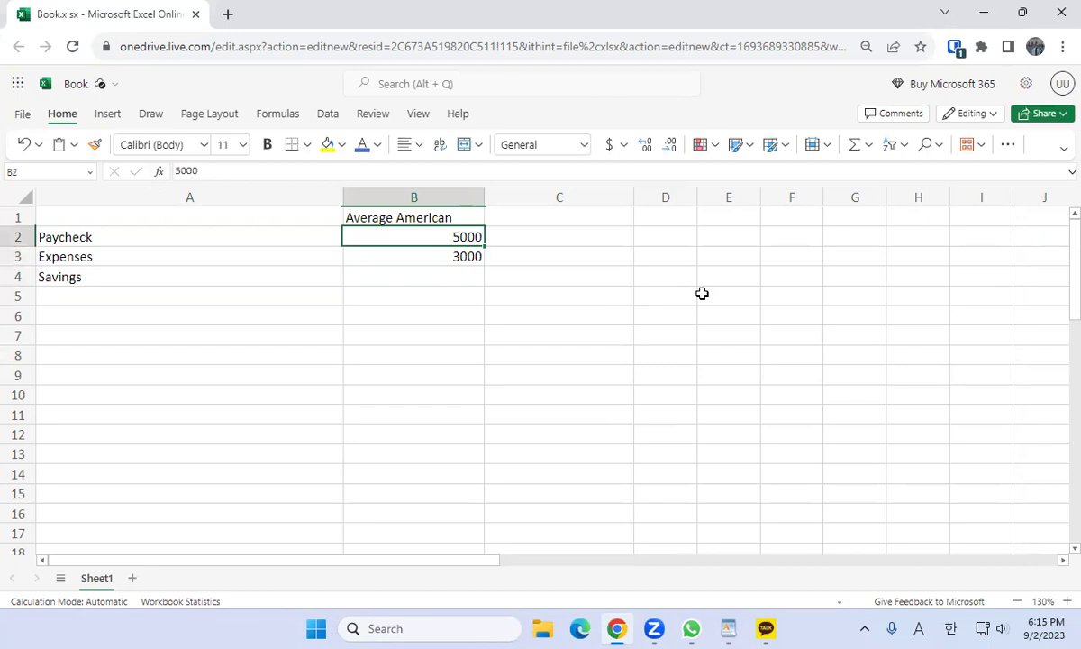
key("Down")
key("Down")
type("2000")
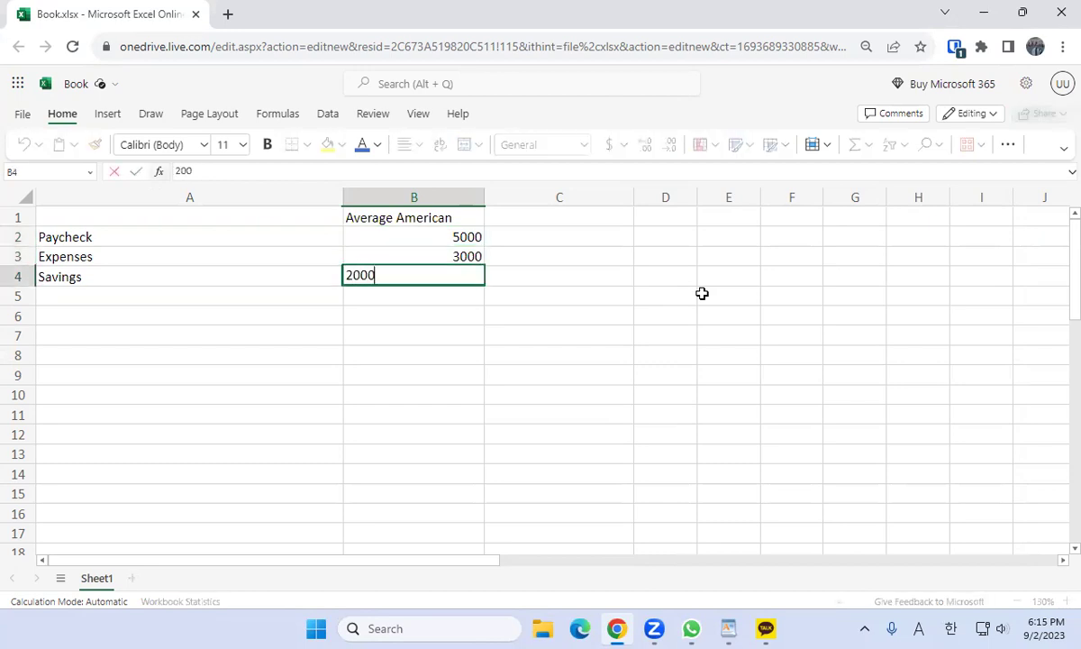
key("Return")
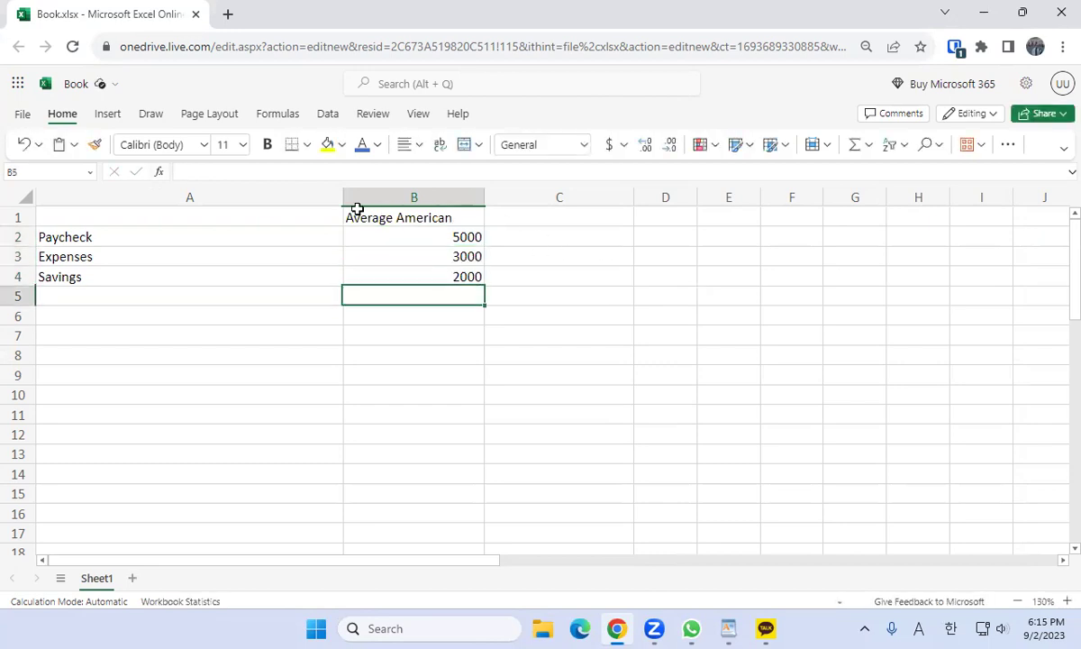
Narrow column A slightly and set the font colour of the Paycheck label and amount to standard green
left_click_drag(343, 197, 281, 200)
left_click(322, 257)
left_click(140, 237)
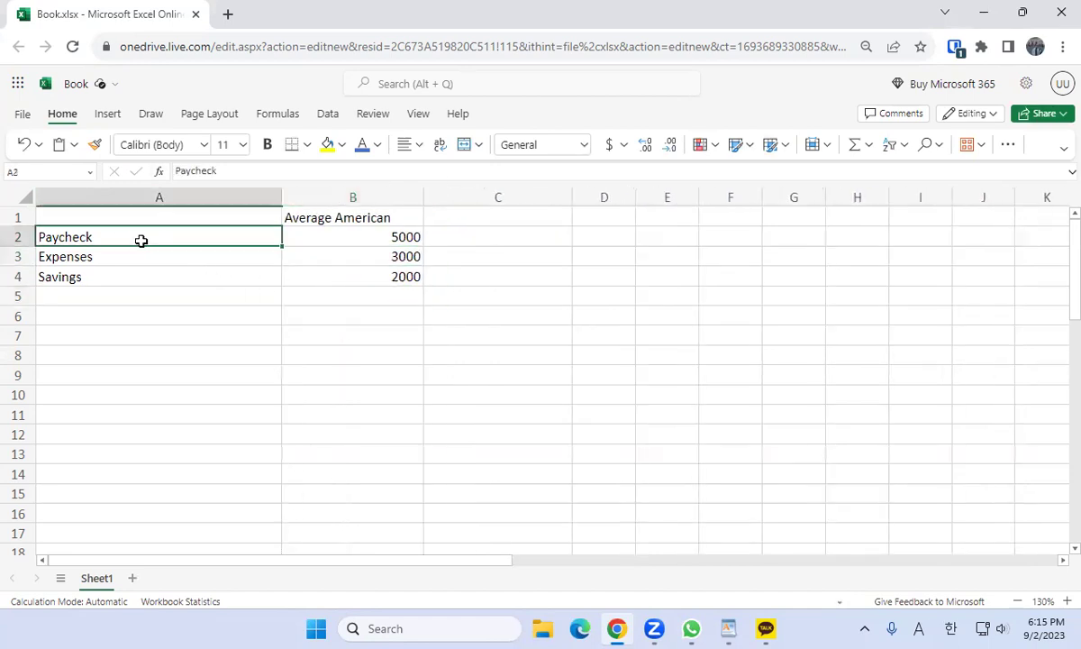
key("shift+Right")
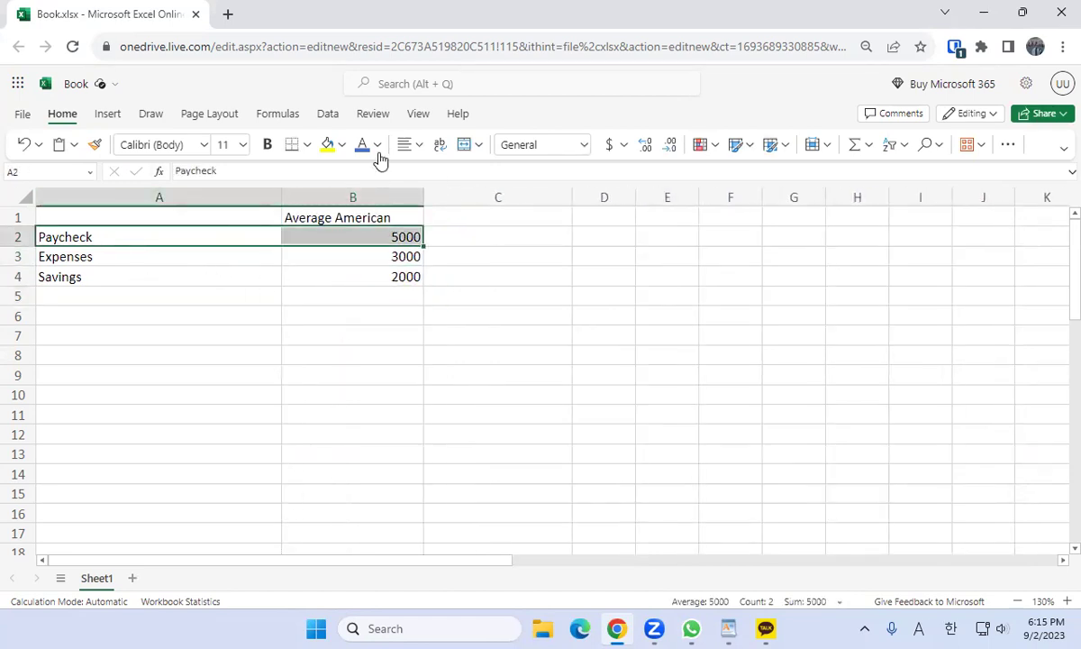
left_click(377, 146)
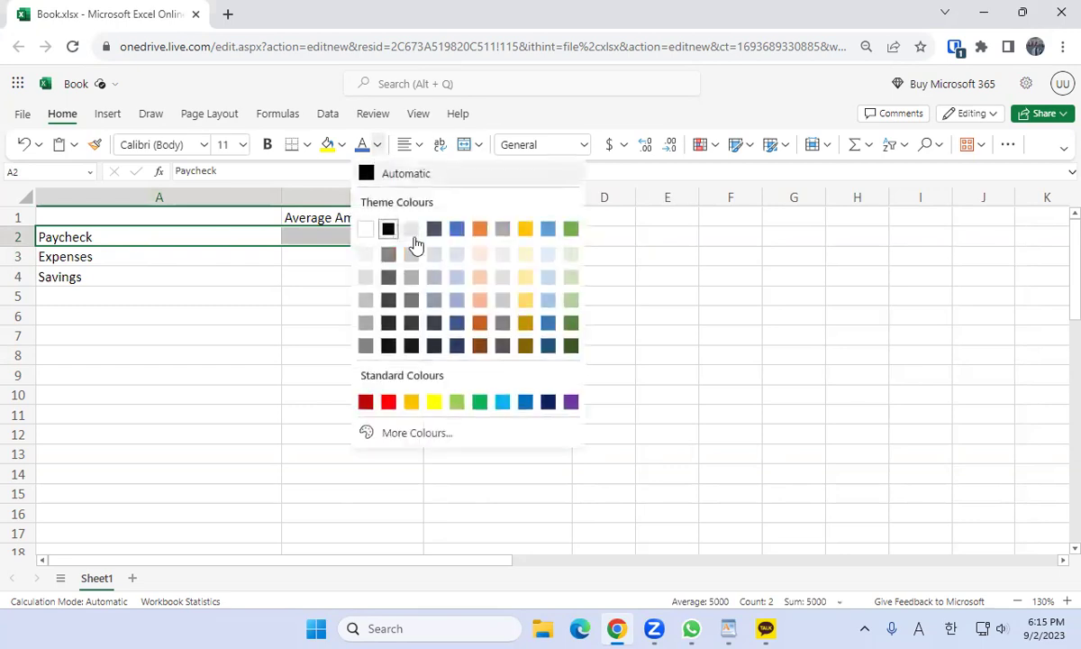
left_click(479, 402)
left_click(264, 361)
Set the font colour of the Expenses label and its amount to standard red
left_click(174, 259)
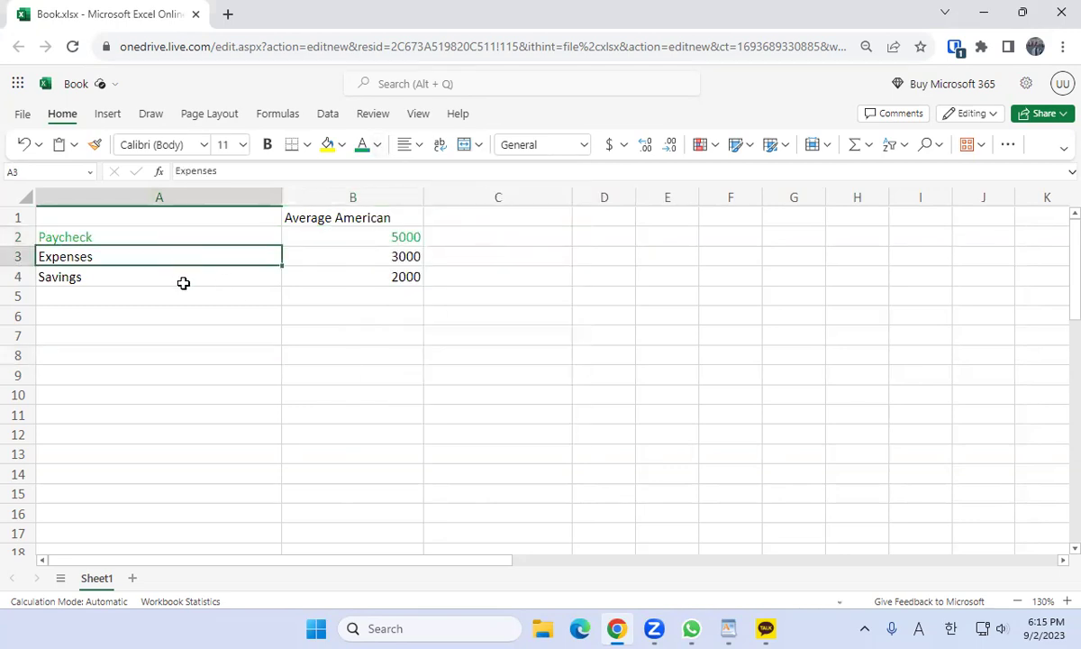
key("shift+Right")
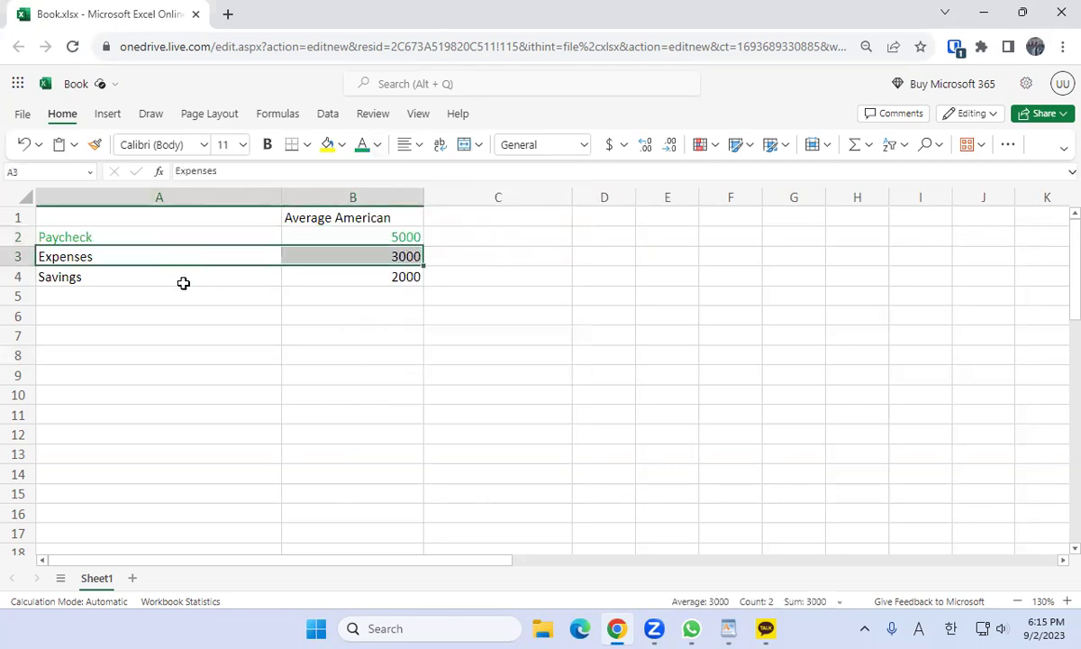
left_click(379, 147)
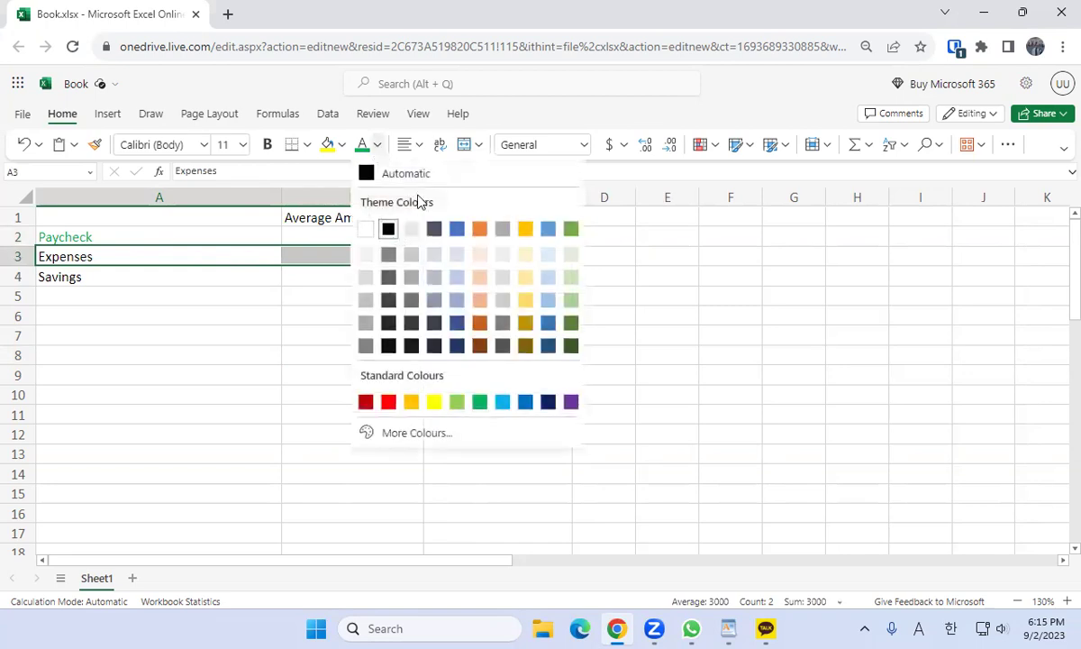
left_click(388, 402)
left_click(241, 354)
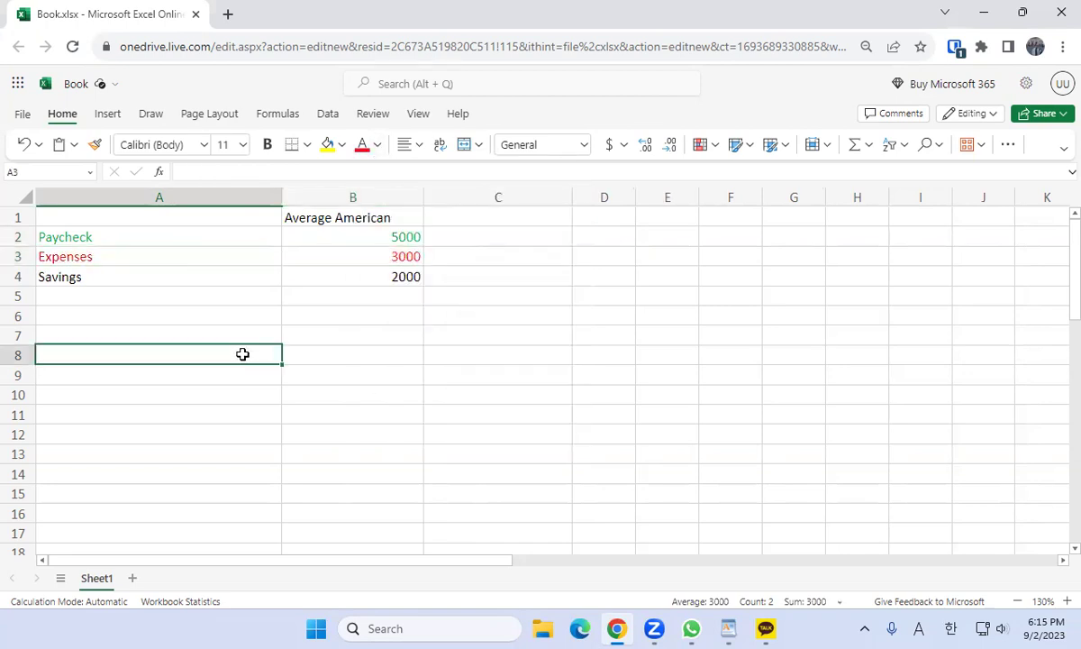
Set the font colour of the Savings label and its amount to standard blue
left_click(198, 276)
key("shift+Right")
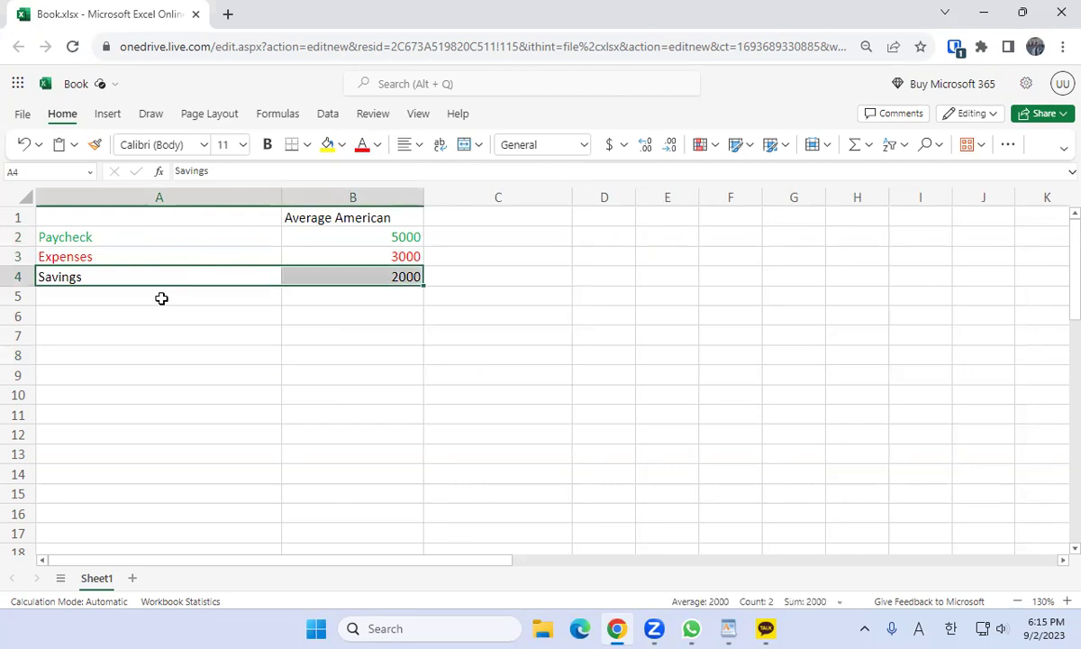
left_click(376, 145)
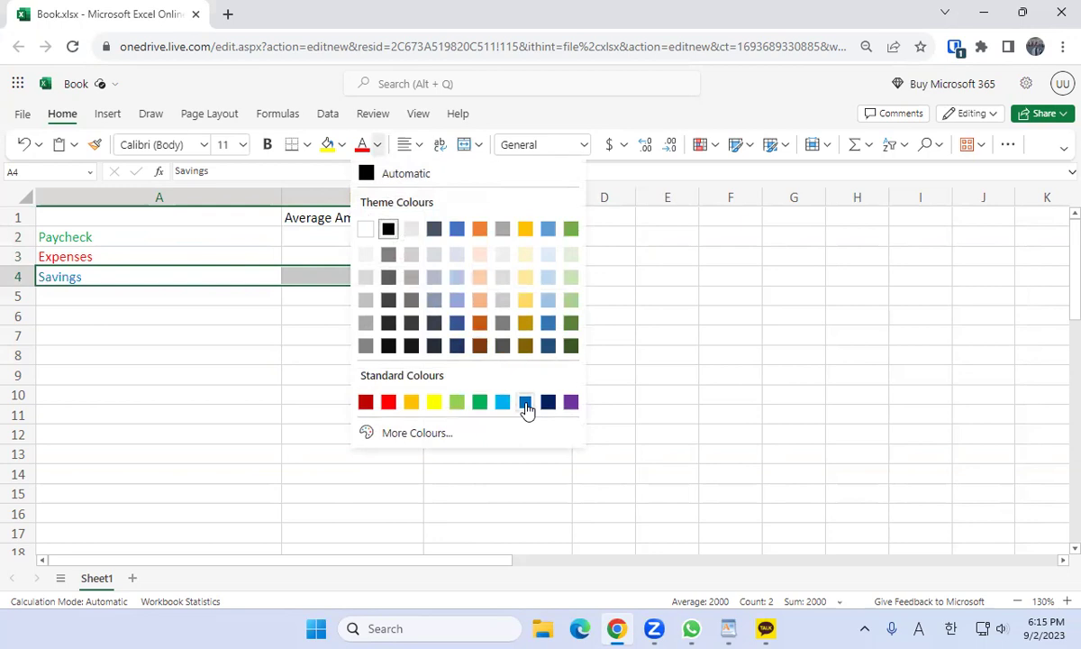
left_click(526, 402)
left_click(178, 371)
Consult the expense breakdown item in the WordPad outline and enter the label "Expense Breakdown" in A6 of the workbook
left_click(186, 315)
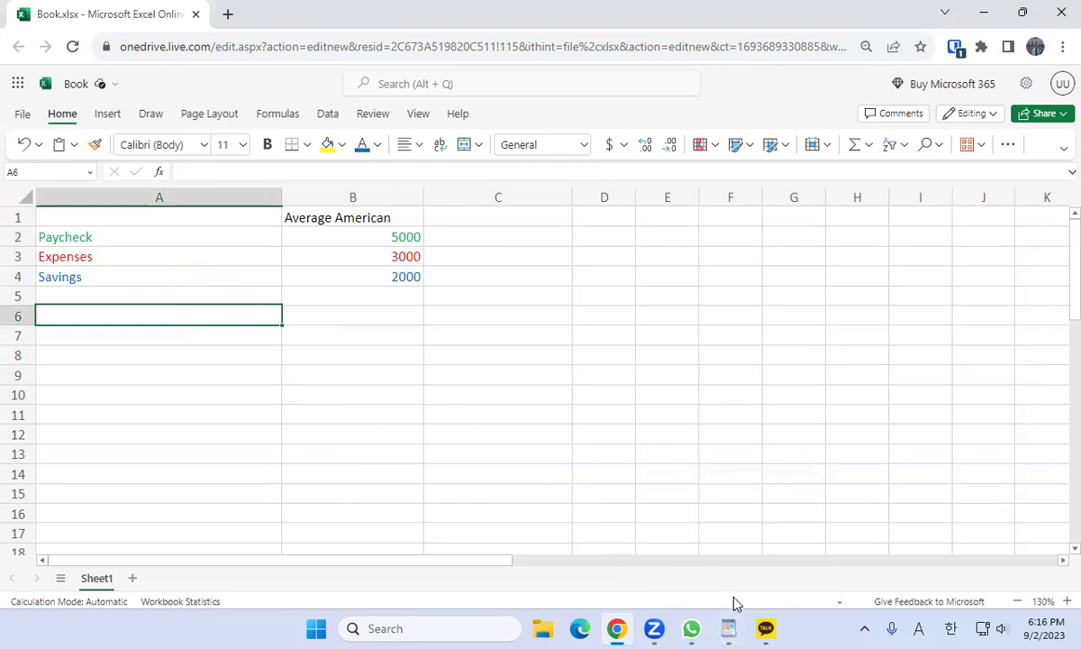
left_click(728, 628)
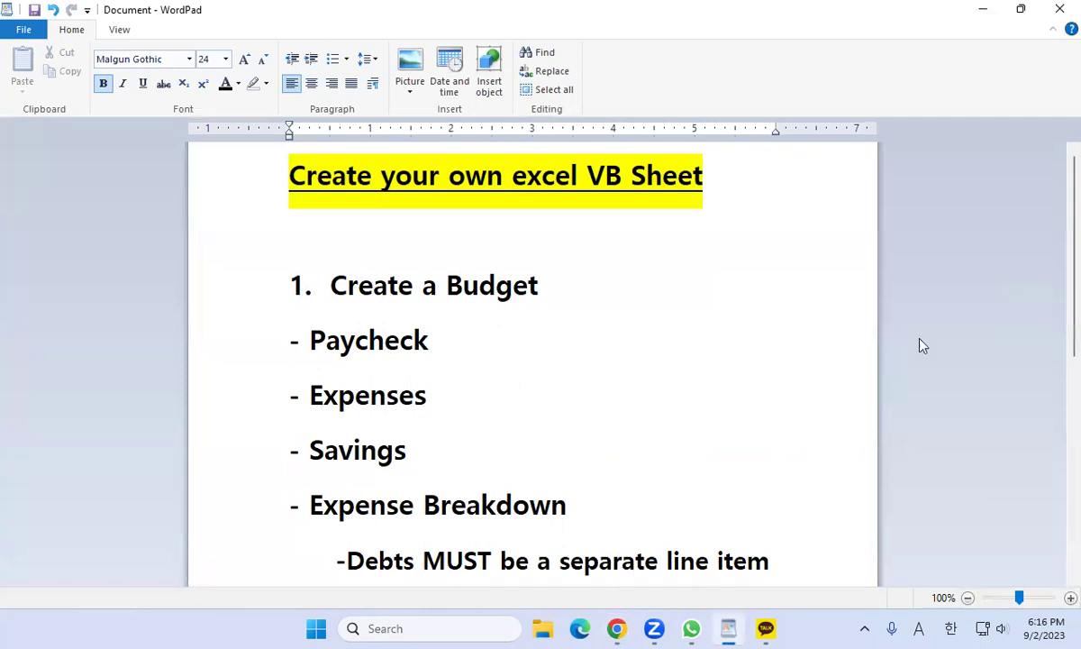
scroll(1058, 198, "down", 1)
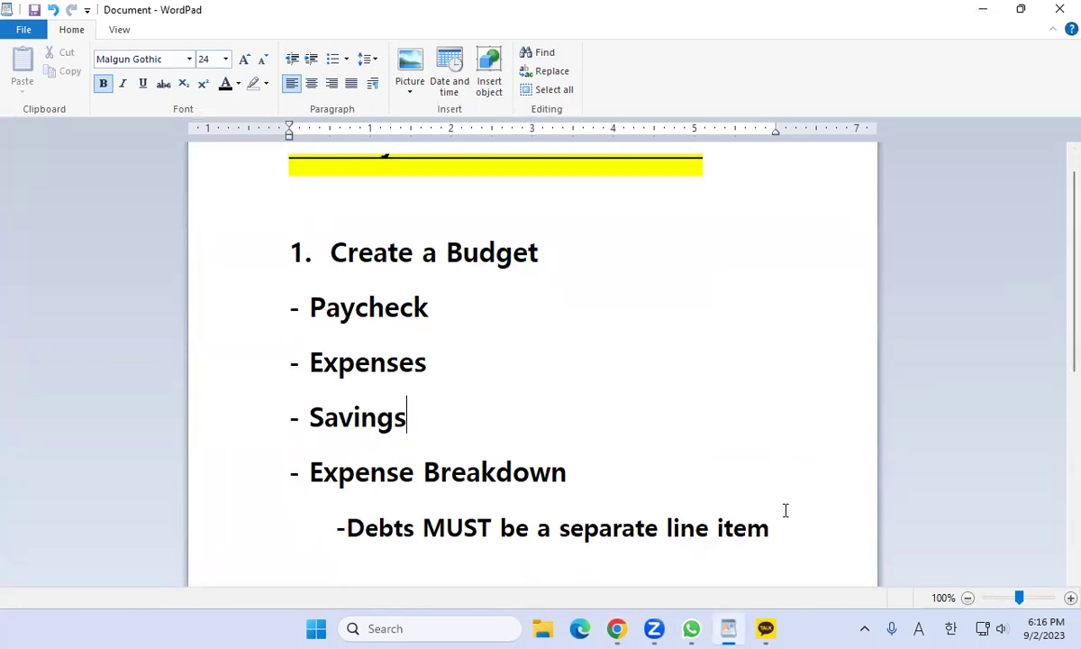
left_click(983, 9)
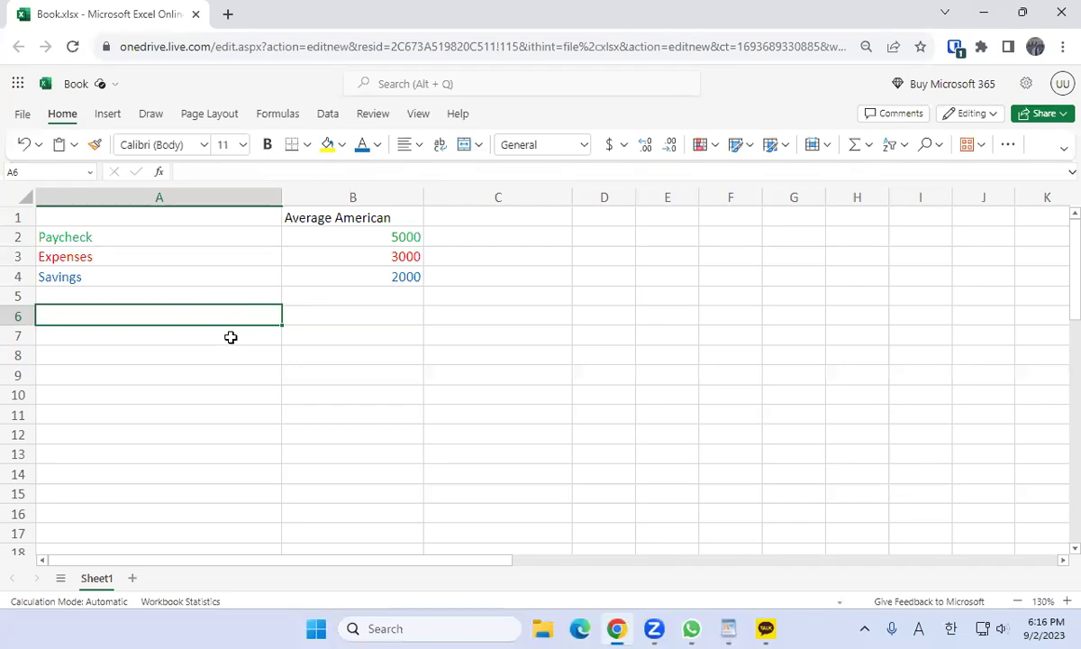
type("Expense")
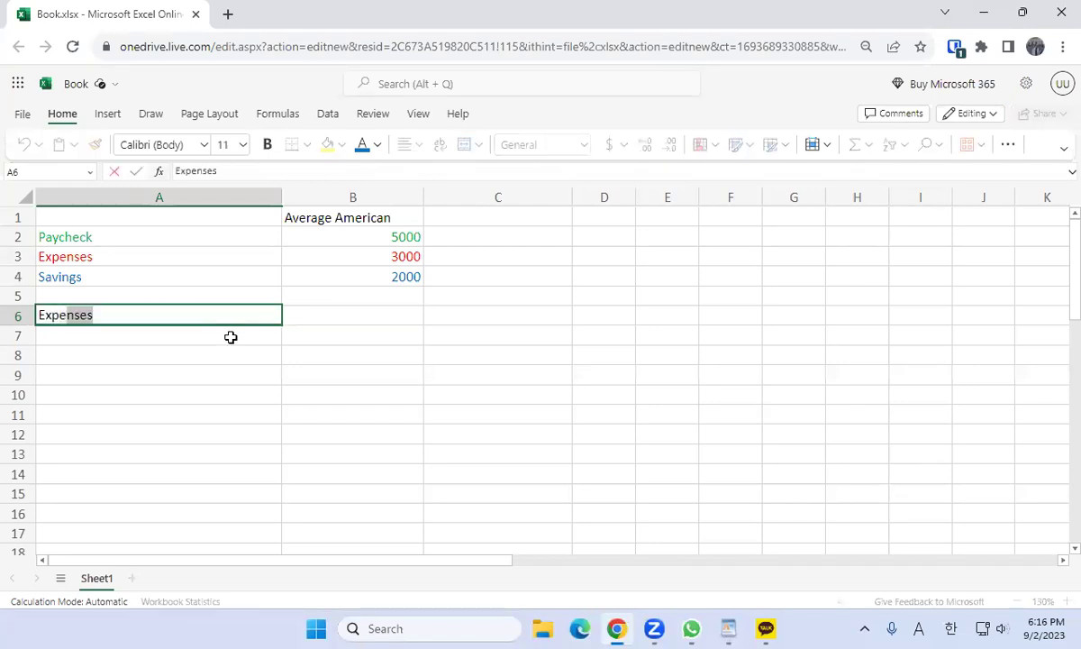
type(" Breakdown")
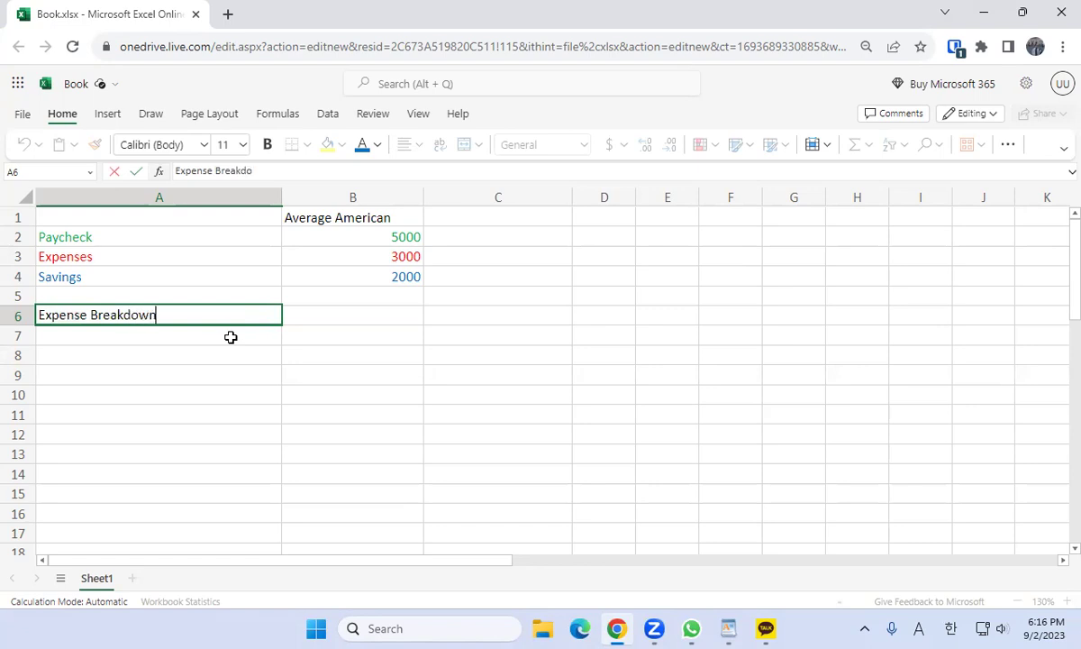
key("Return")
Set the font colour of the Expense Breakdown label in A6 to standard red
key("Up")
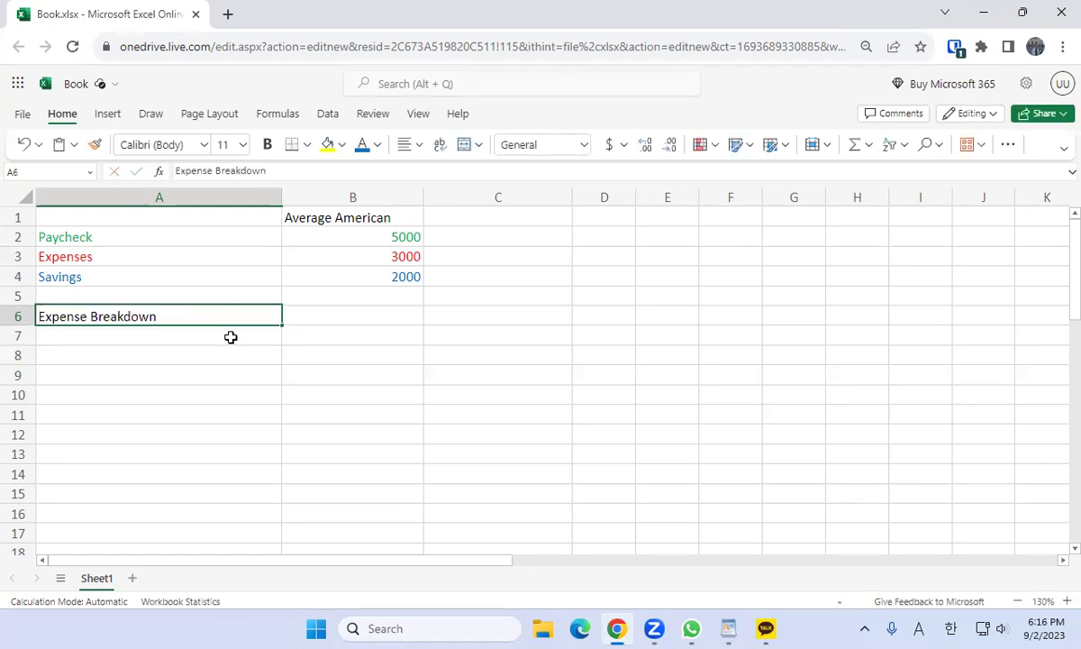
left_click(378, 145)
left_click(388, 402)
left_click(267, 370)
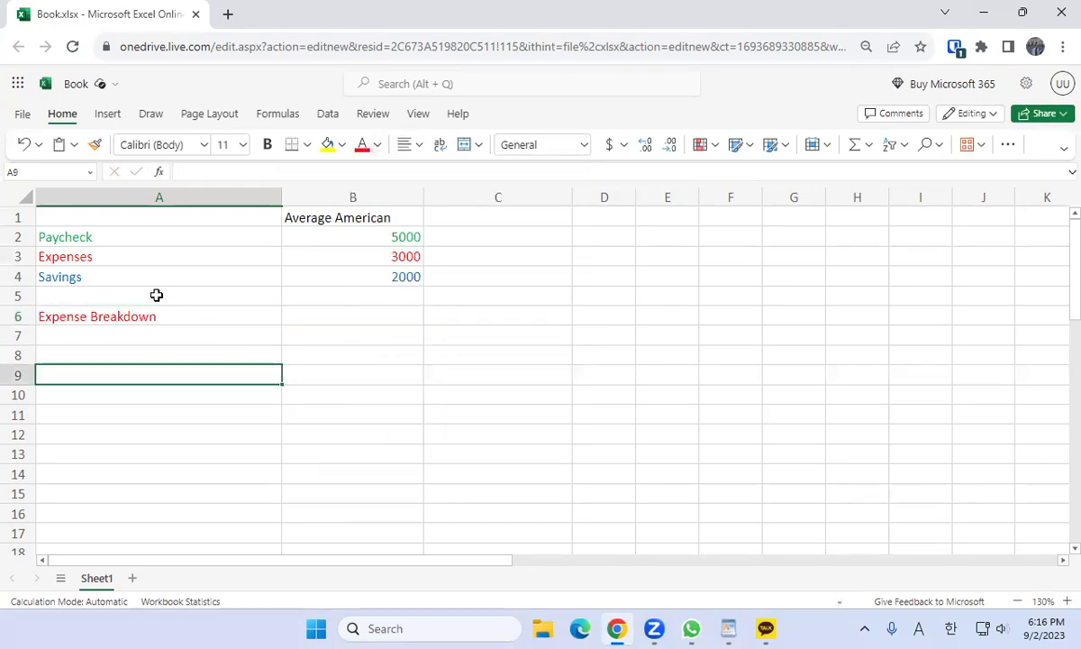
Highlight the Expenses label in A3 and the Expense Breakdown label in A6 with a yellow fill
left_click(151, 312)
left_click(149, 256, "ctrl")
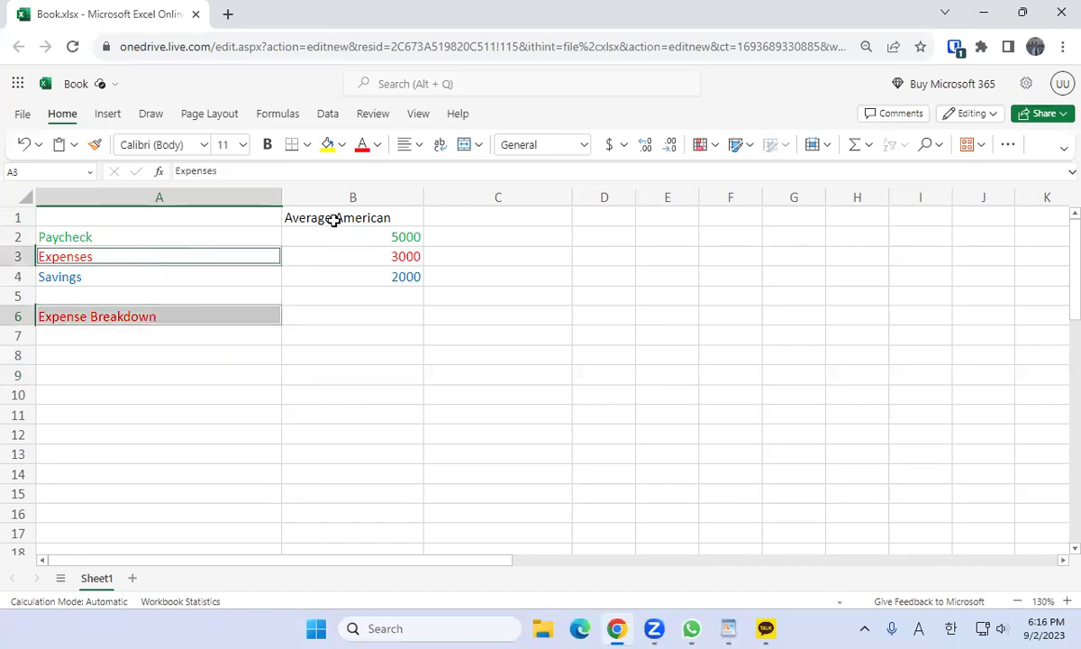
left_click(329, 146)
Enter the labels Debt 1, Debt 2 and Rent in A7 to A9 under the Expense Breakdown heading
left_click(216, 331)
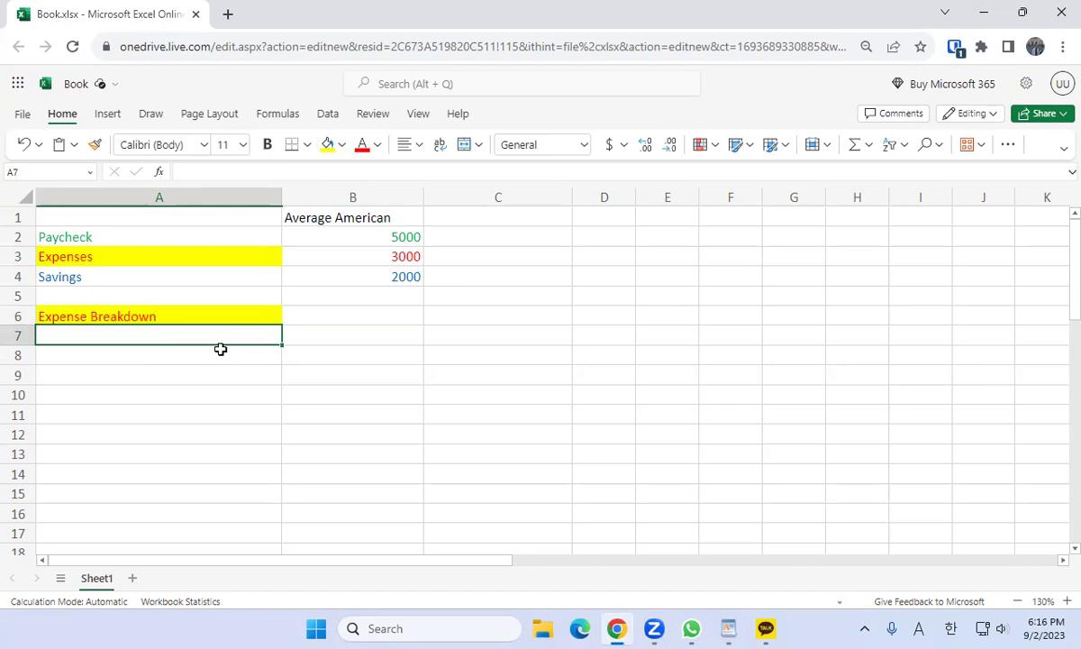
key("Up")
key("Down")
type("Debt 1")
key("Return")
type("Debt 2")
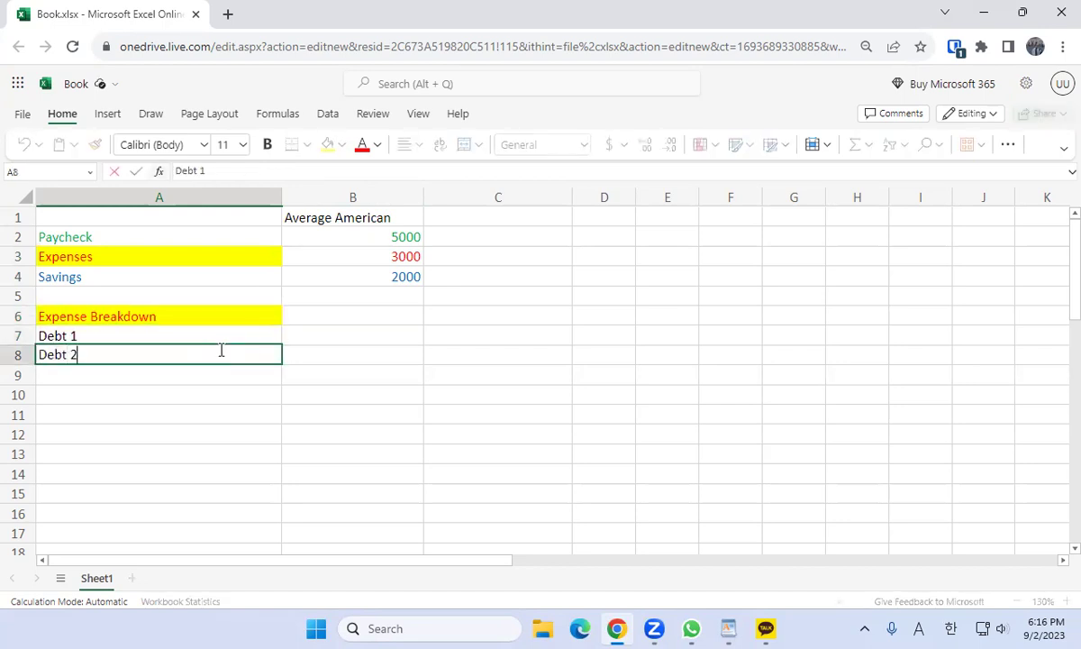
key("Return")
type("Rent")
key("Return")
Enter the label "Other ( Food, gas, insurance etc.)" in A10 below Rent
type("Other")
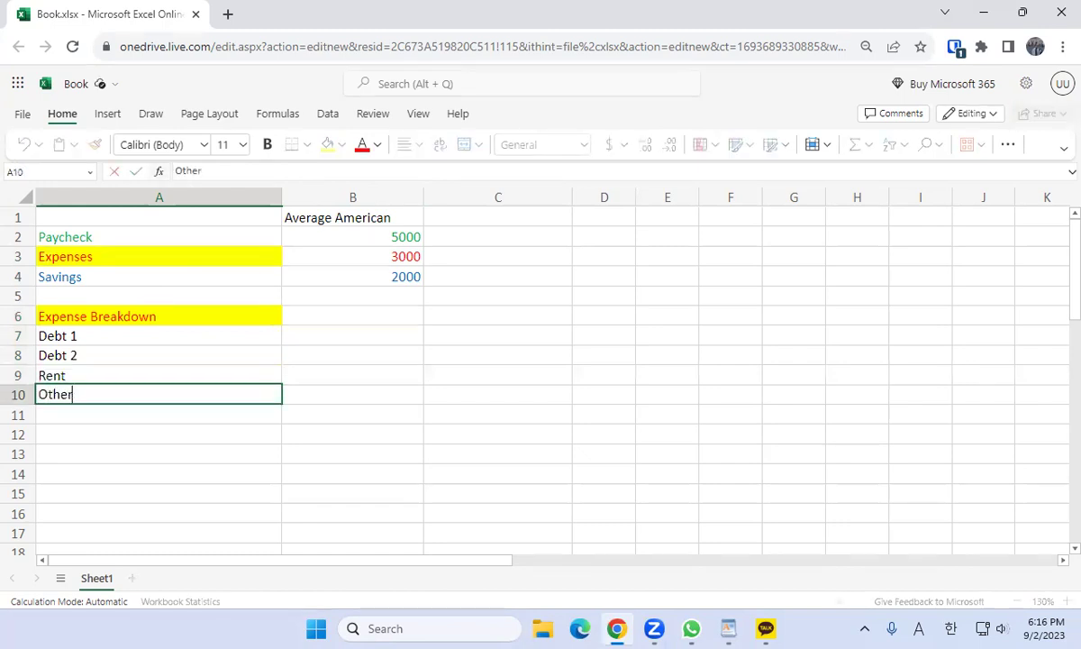
type(" ( Food, gas,")
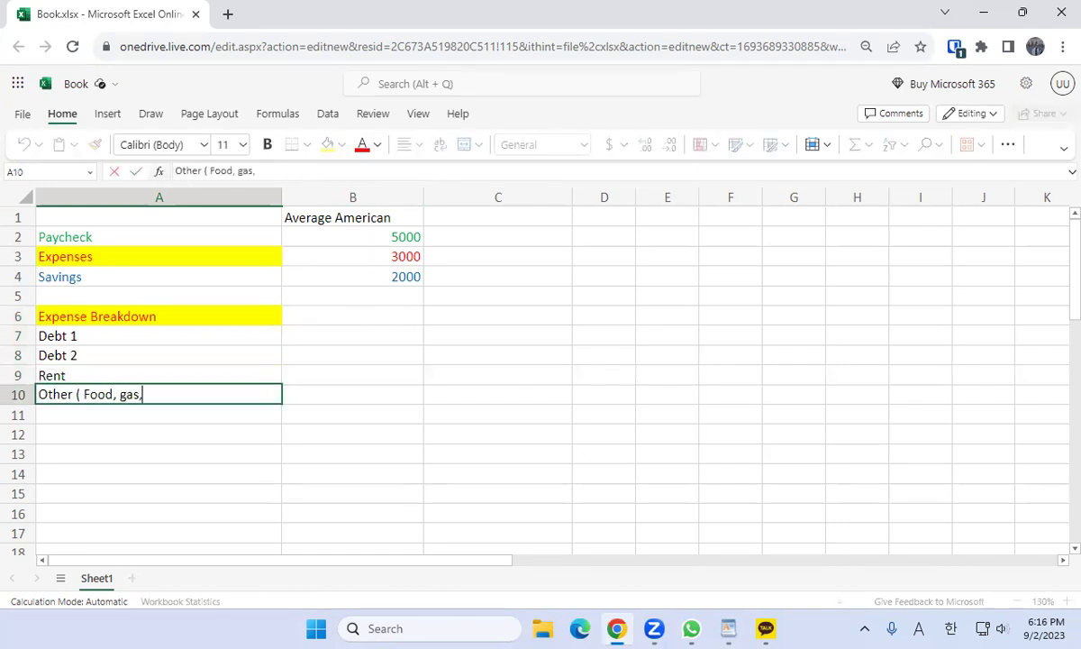
type(" insurance etc")
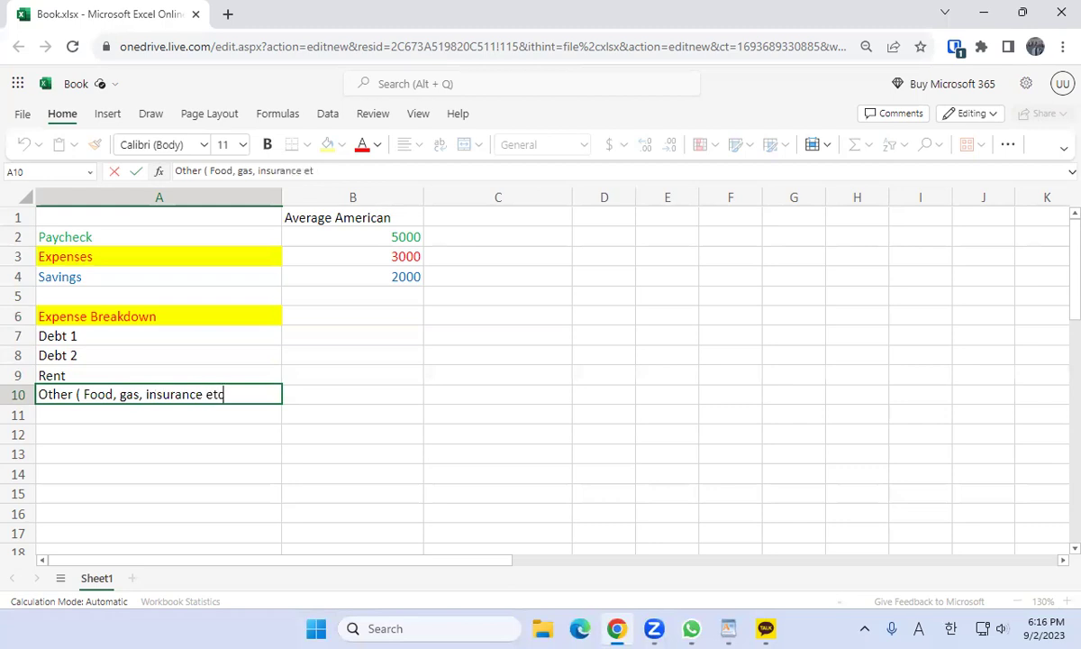
type(".)")
key("Return")
left_click(158, 395)
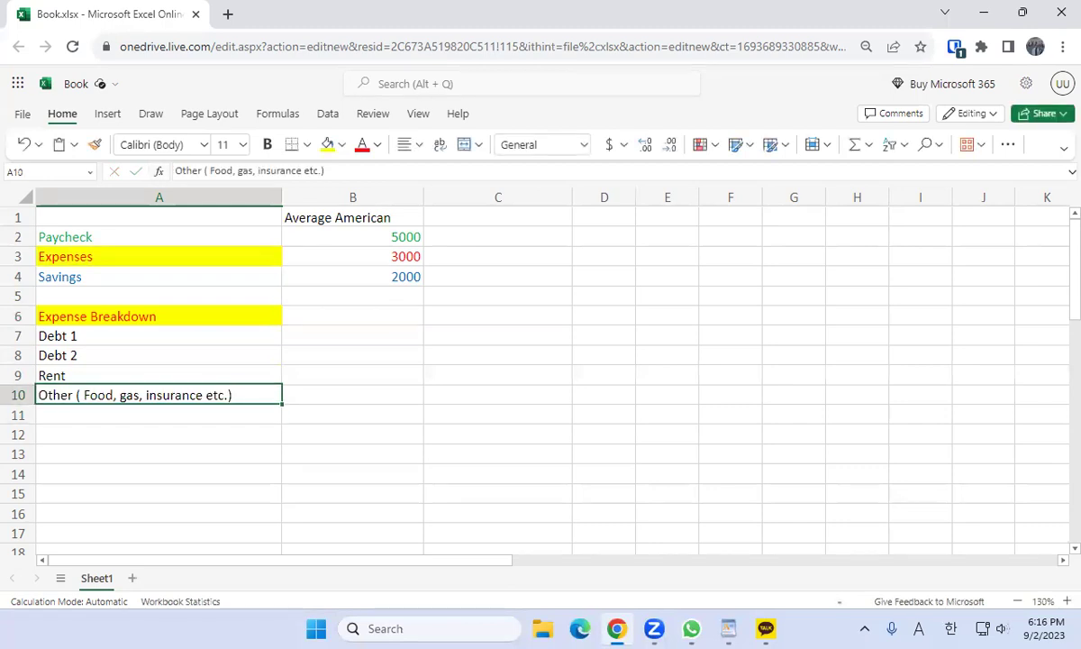
key("Up")
key("Up")
key("Up")
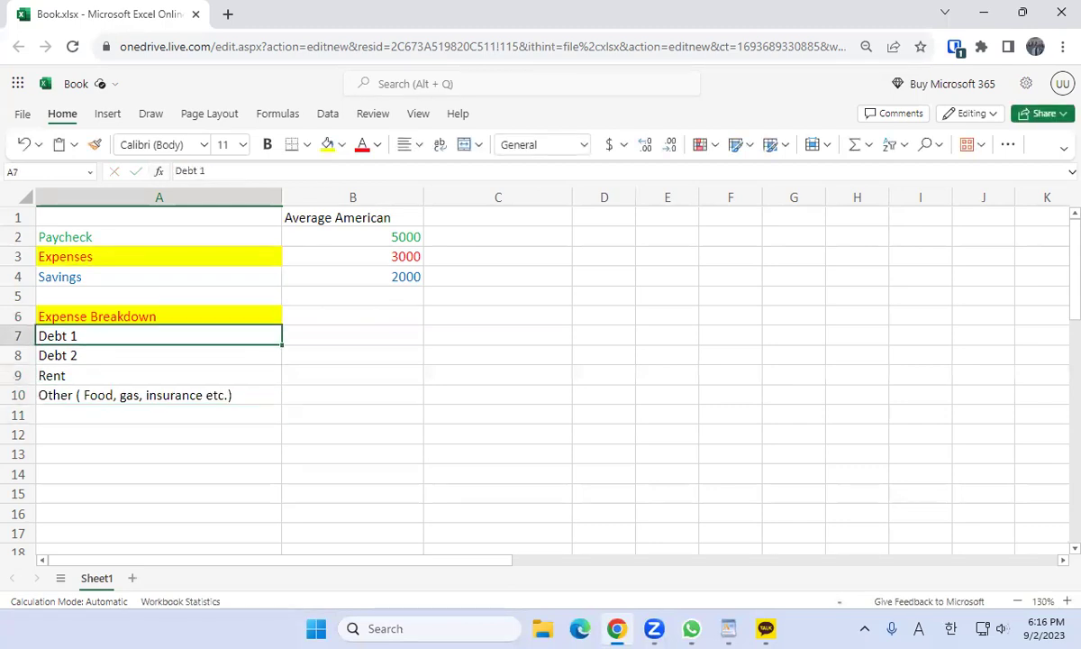
key("Right")
key("Down")
key("Down")
key("shift+Down")
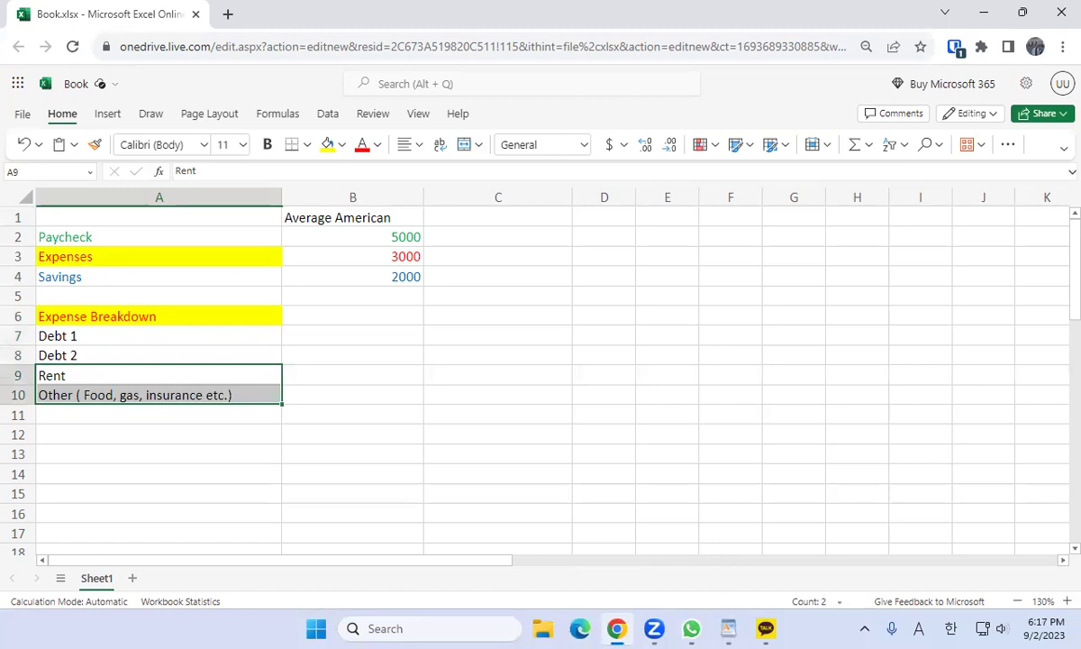
left_click(158, 354)
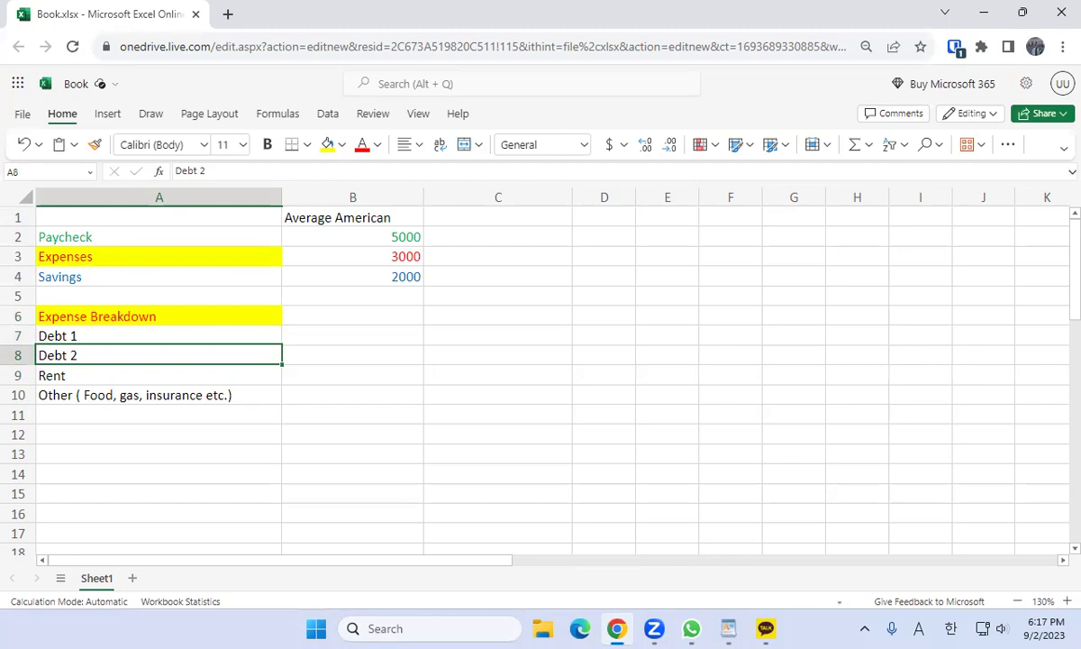
Replace the Debt 1 label in A7 with "Student Loan ( $10k balance, 6% interest, $400/month)"
left_click(158, 335)
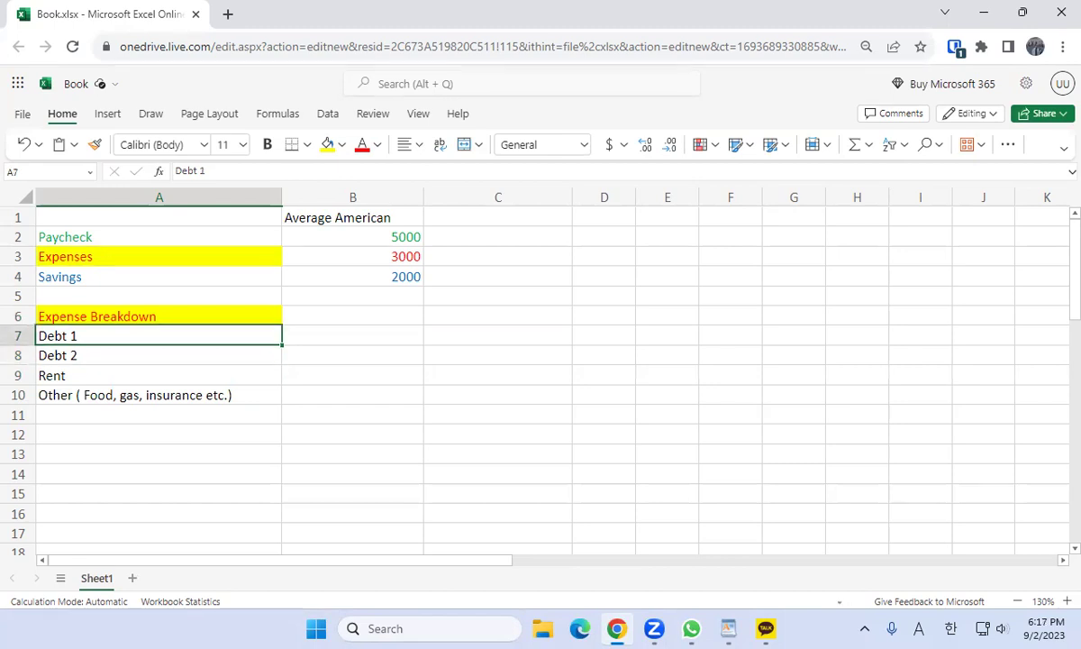
type("Student")
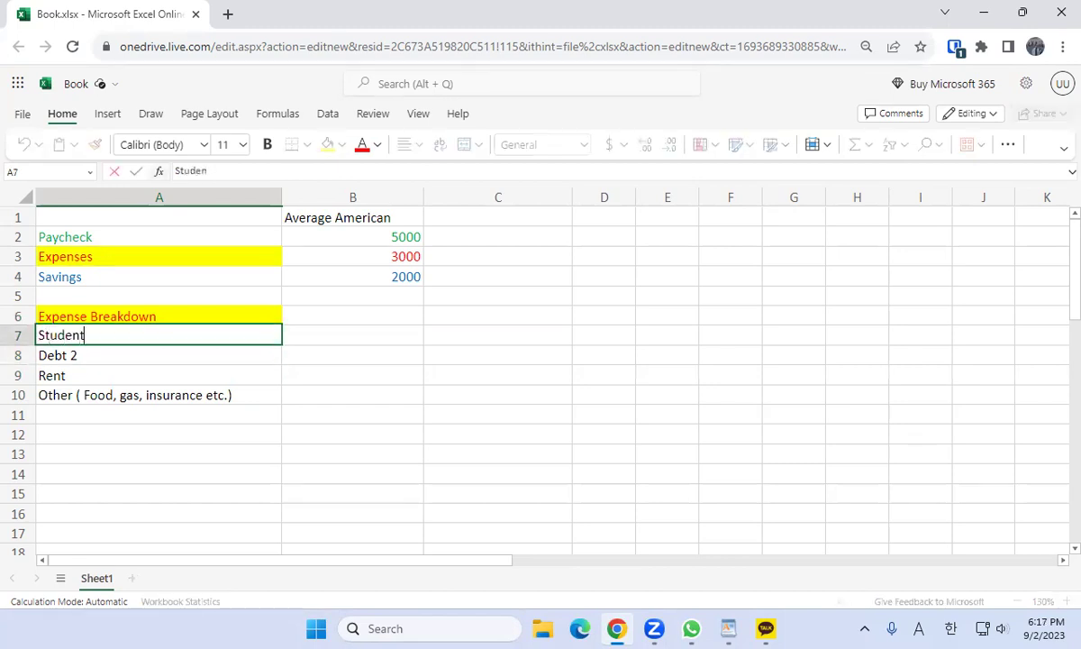
type(" Loan ( $10k")
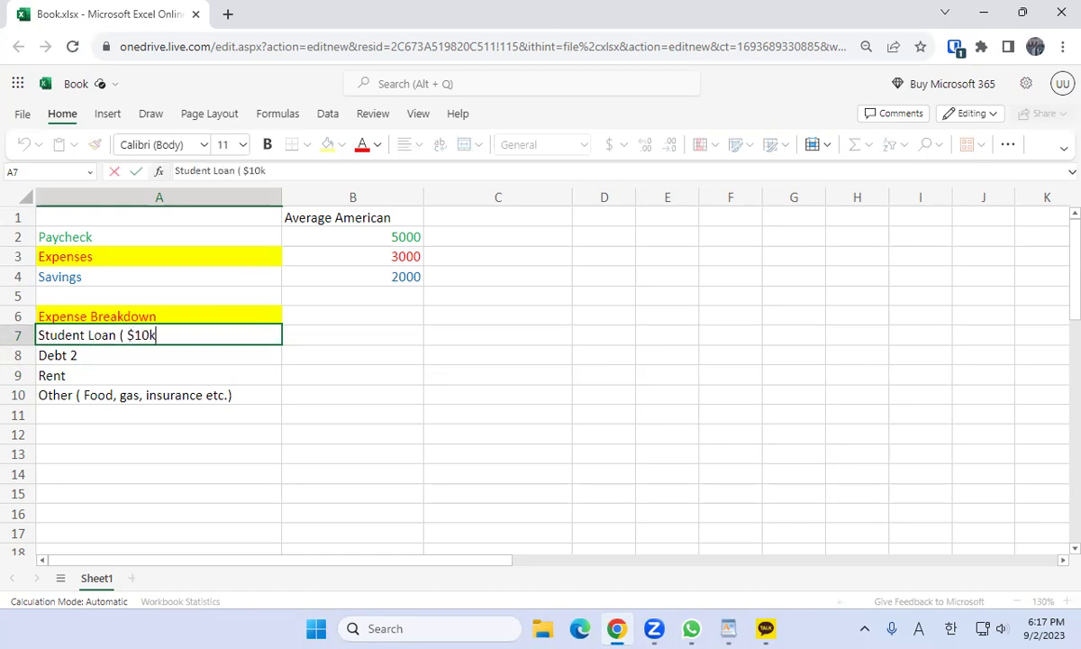
type(" balance, ")
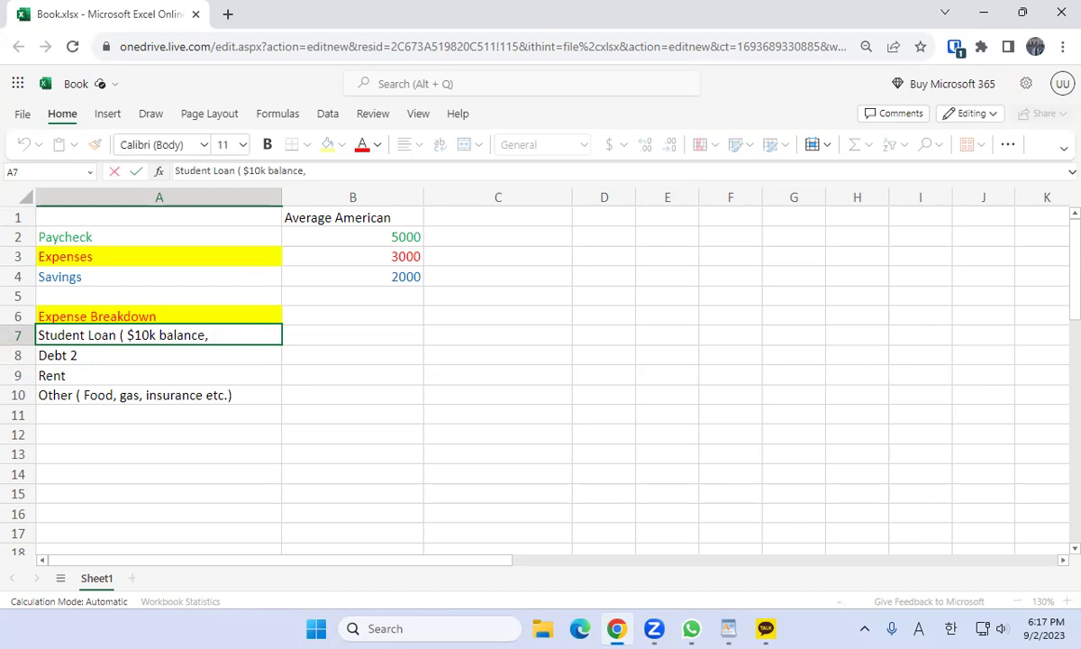
type("6% interest,")
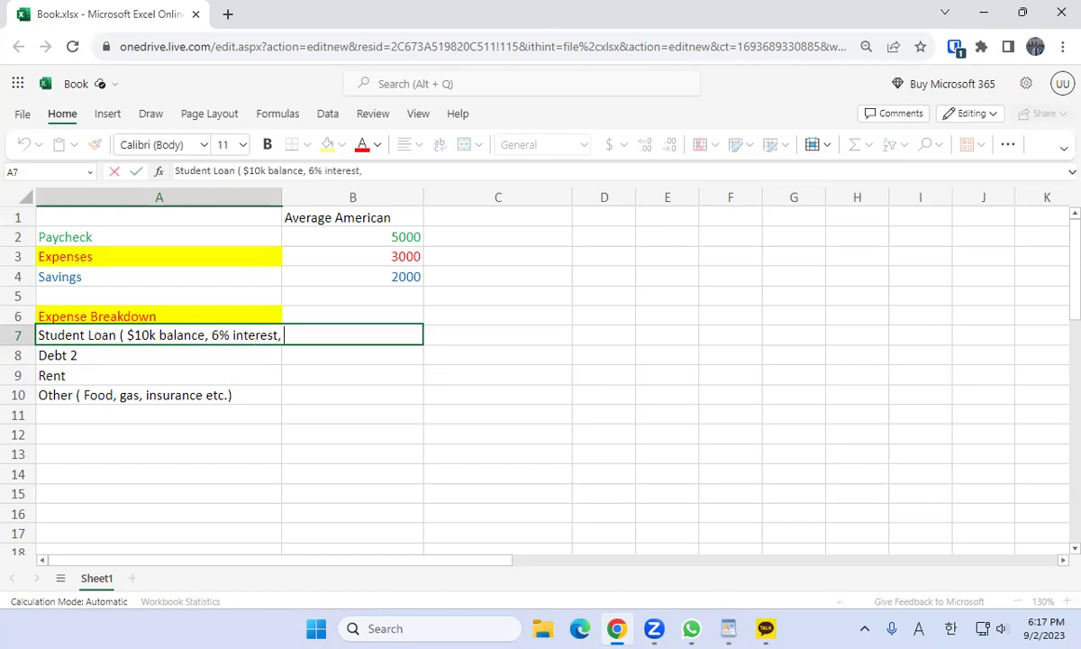
type(" $400/month)")
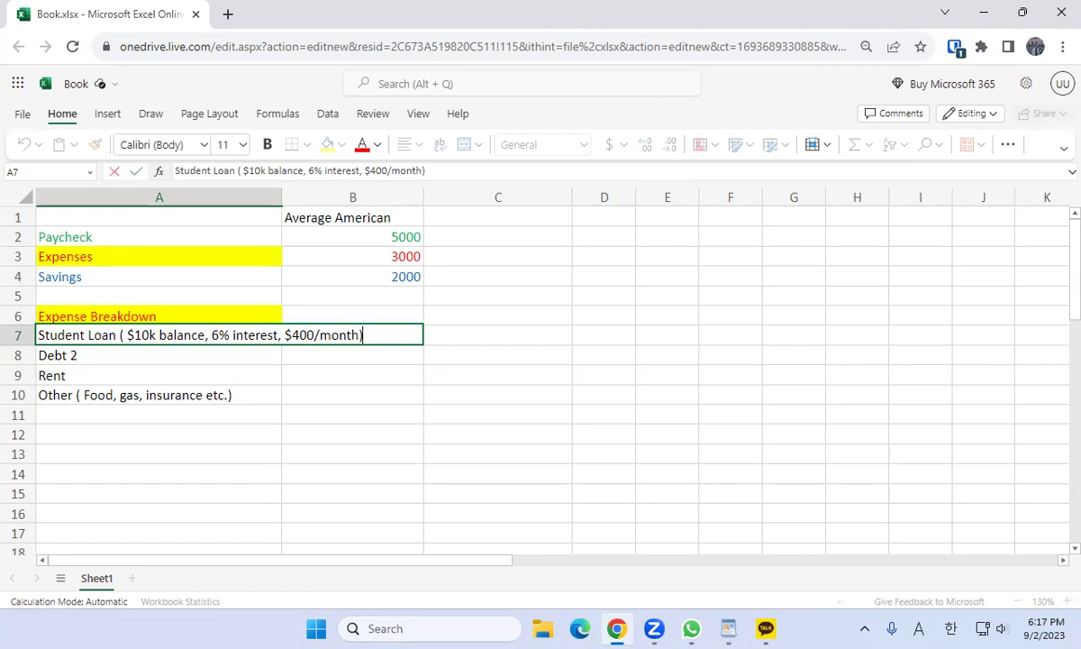
key("Return")
Copy the Student Loan label from A7 over Debt 2 in A8 and change the loan type to Auto
key("Up")
key("ctrl+c")
key("Down")
key("ctrl+v")
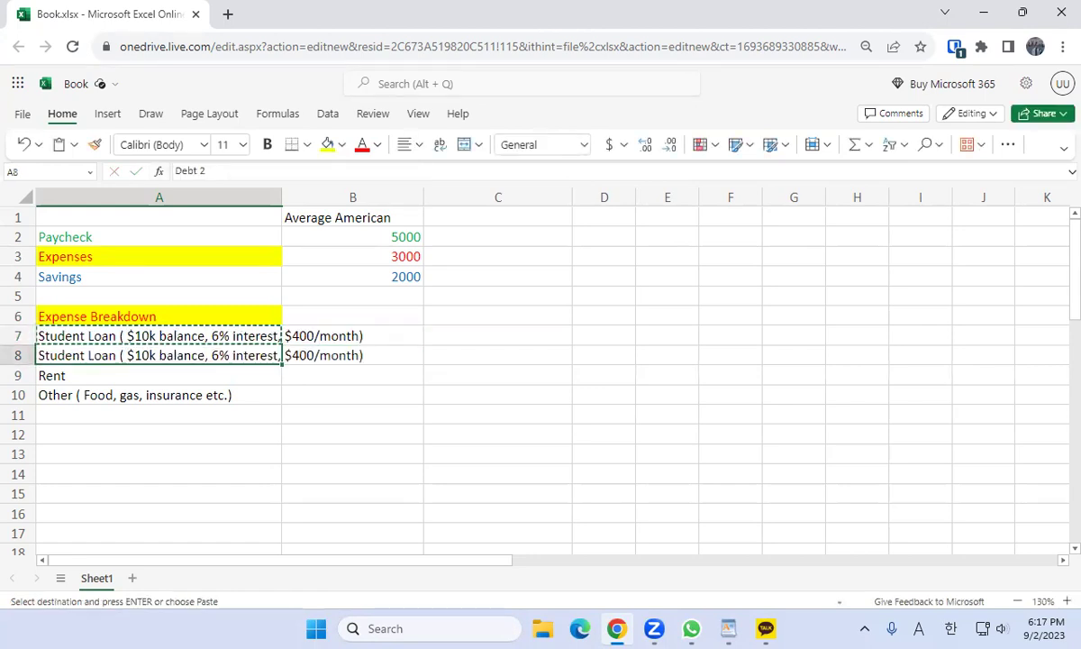
left_click(209, 170)
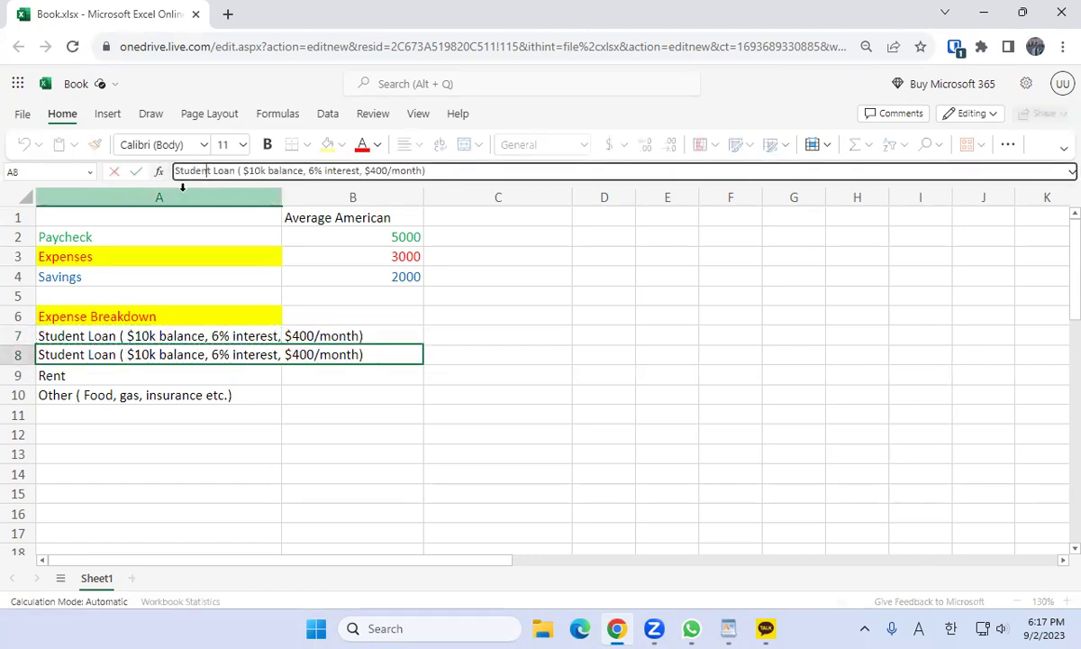
key("ctrl+shift+Left")
type("Auto")
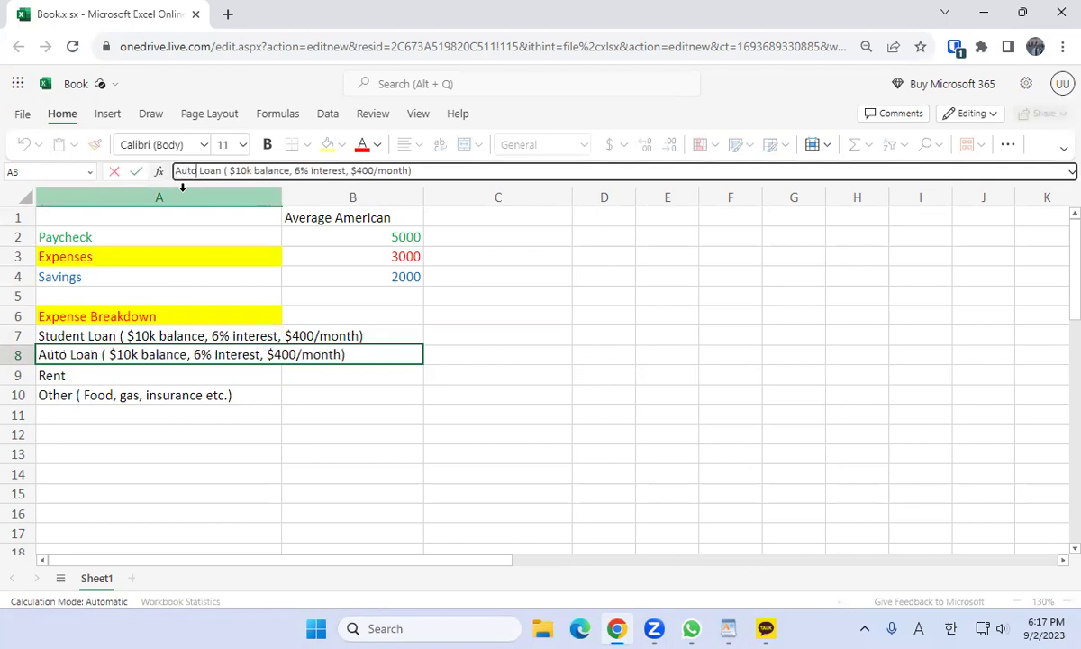
Set the balance to $13k and the payment to $600/month in the Auto Loan label in A8
left_click(247, 171)
key("BackSpace")
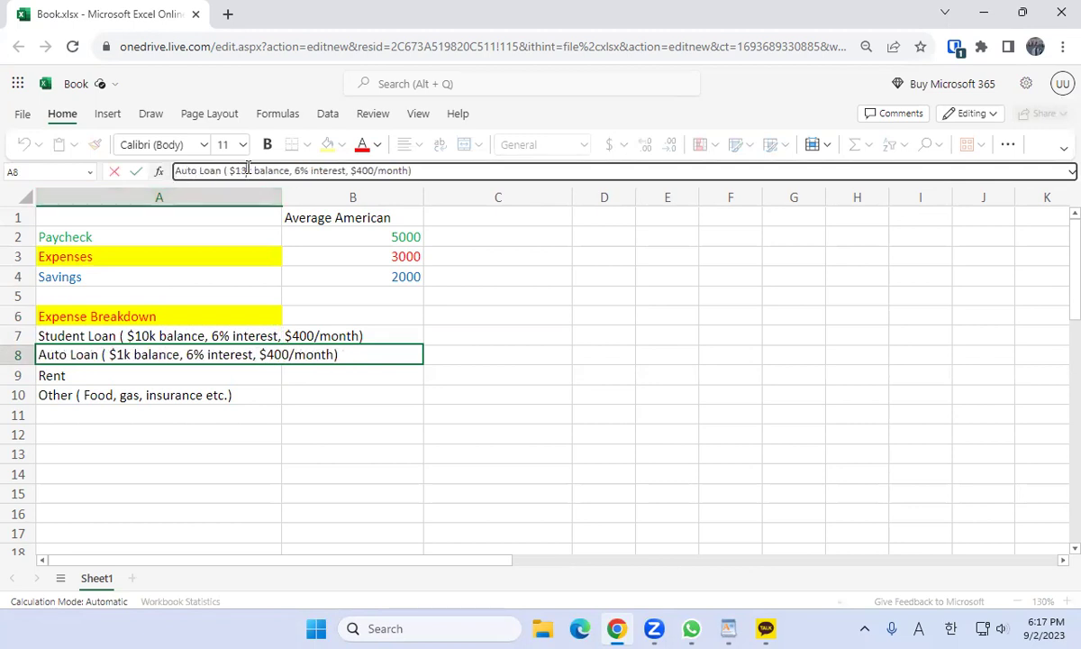
type("3")
left_click(361, 171)
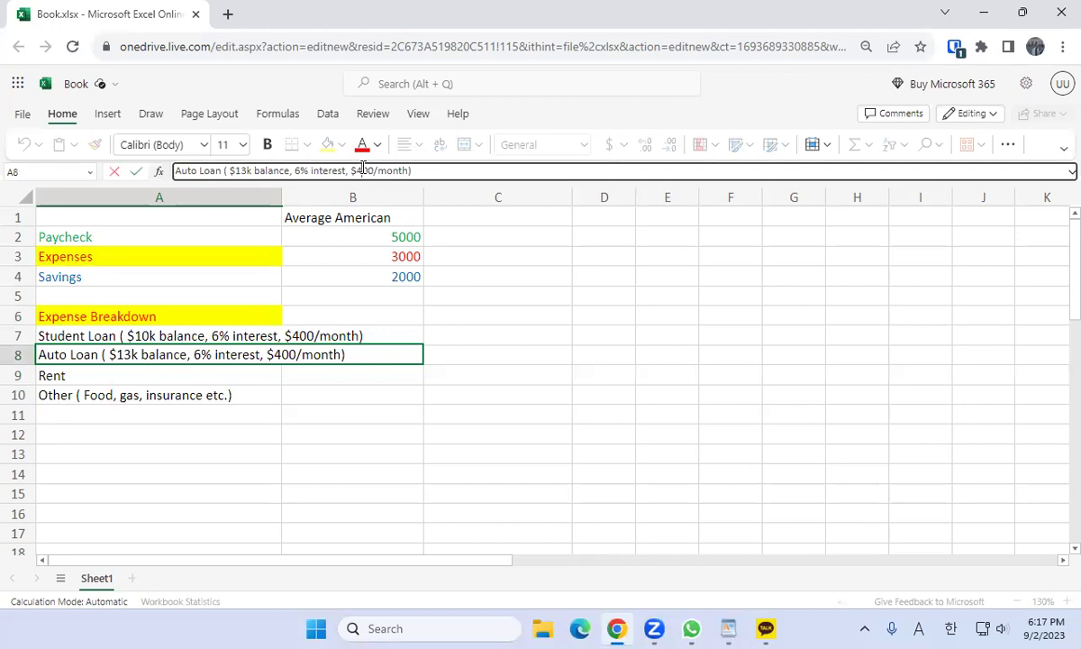
key("BackSpace")
type("6")
key("Return")
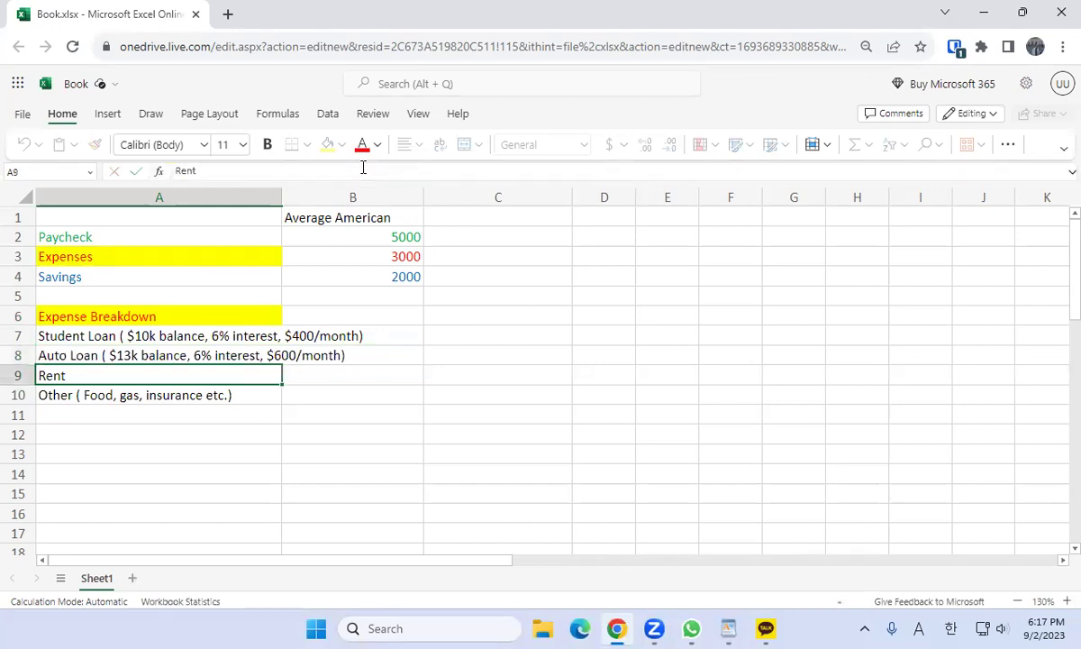
Widen column A so that the full Student Loan and Auto Loan labels fit inside it
key("Up")
key("Right")
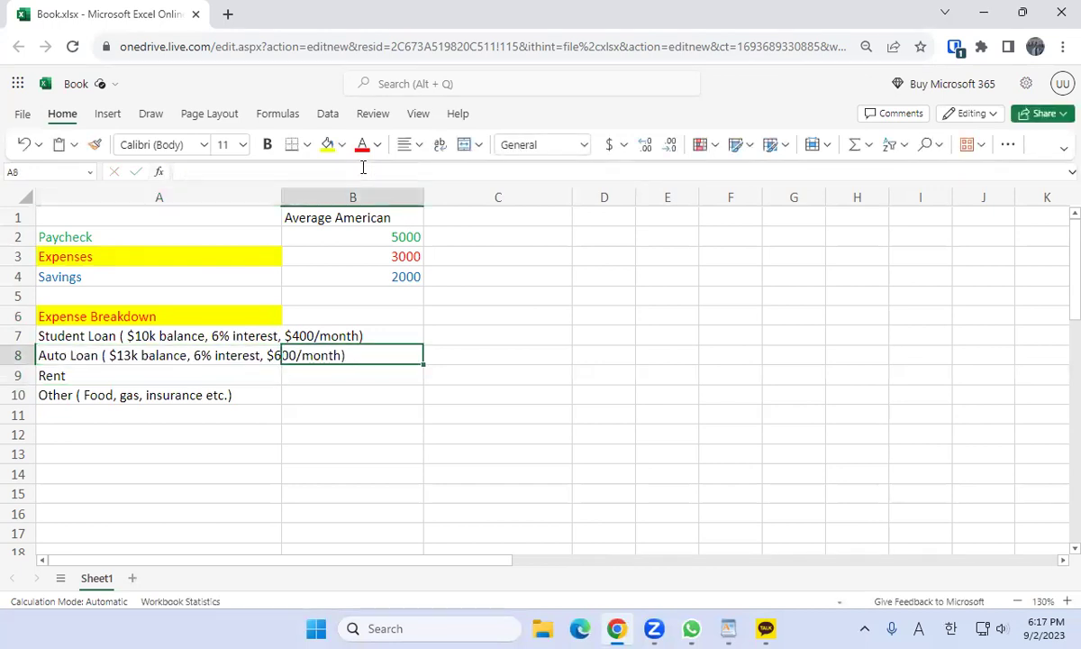
key("Right")
key("Up")
key("Left")
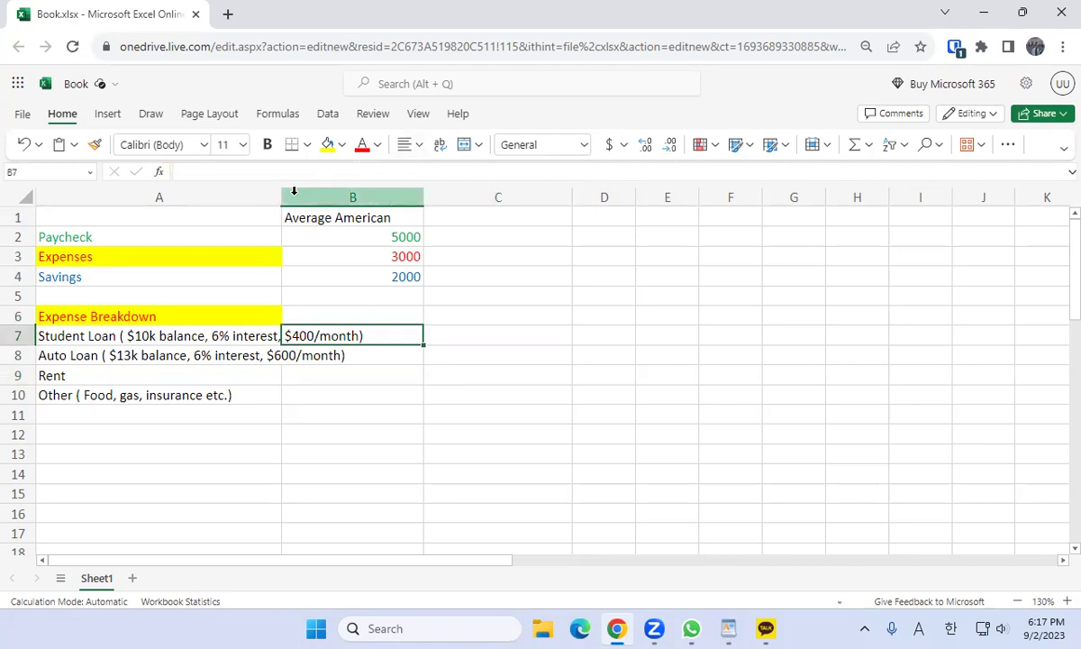
left_click_drag(281, 197, 394, 200)
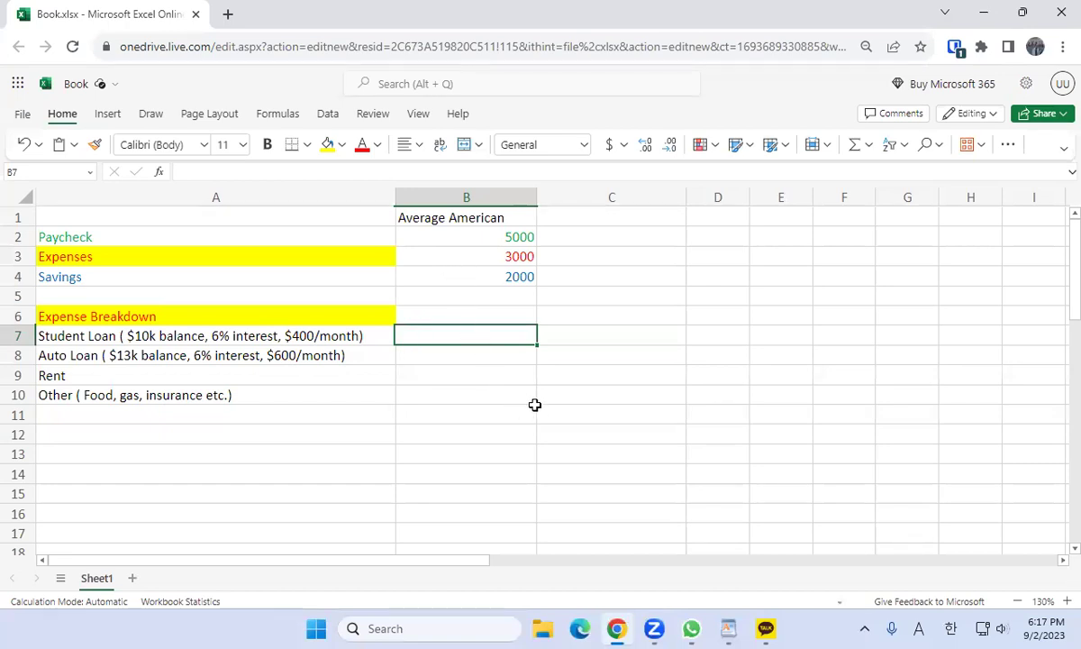
Enter the monthly amounts 400 for the Student Loan in B7 and 600 for the Auto Loan in B8
type("400")
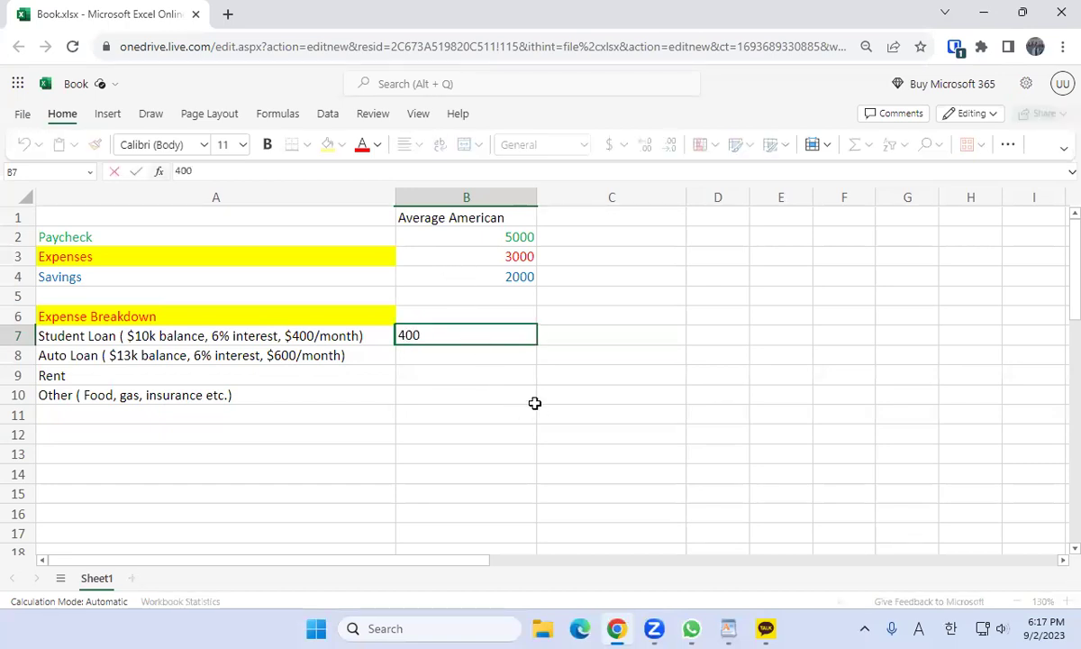
key("Return")
type("600")
key("Return")
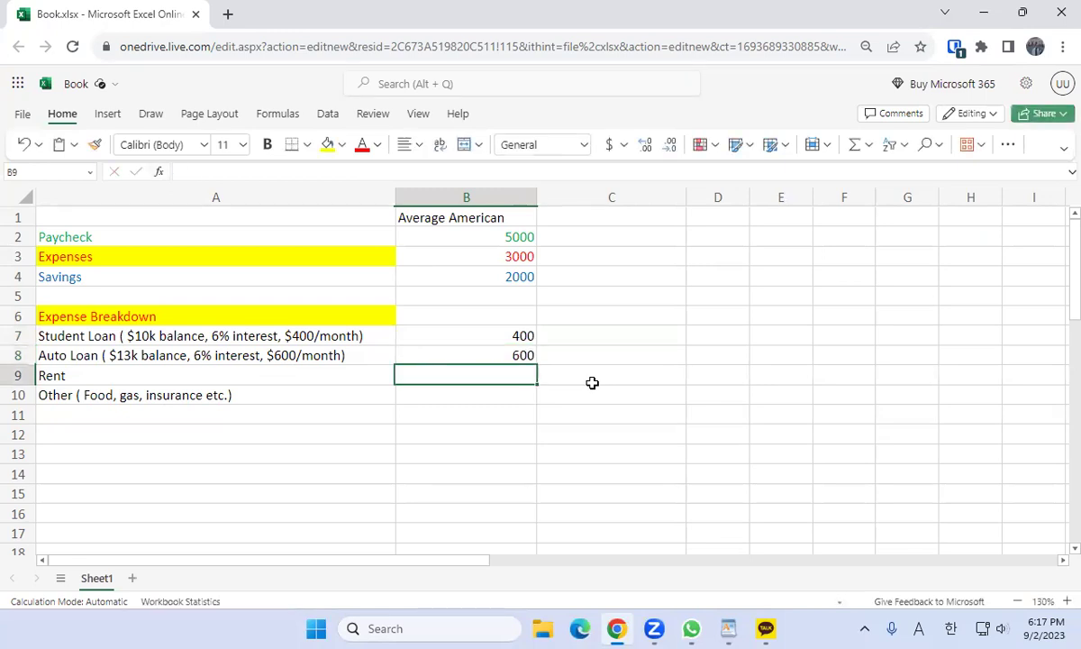
Enter the amounts 1000 for Rent in B9 and 1000 for Other in B10
key("Left")
key("Up")
key("Right")
key("Down")
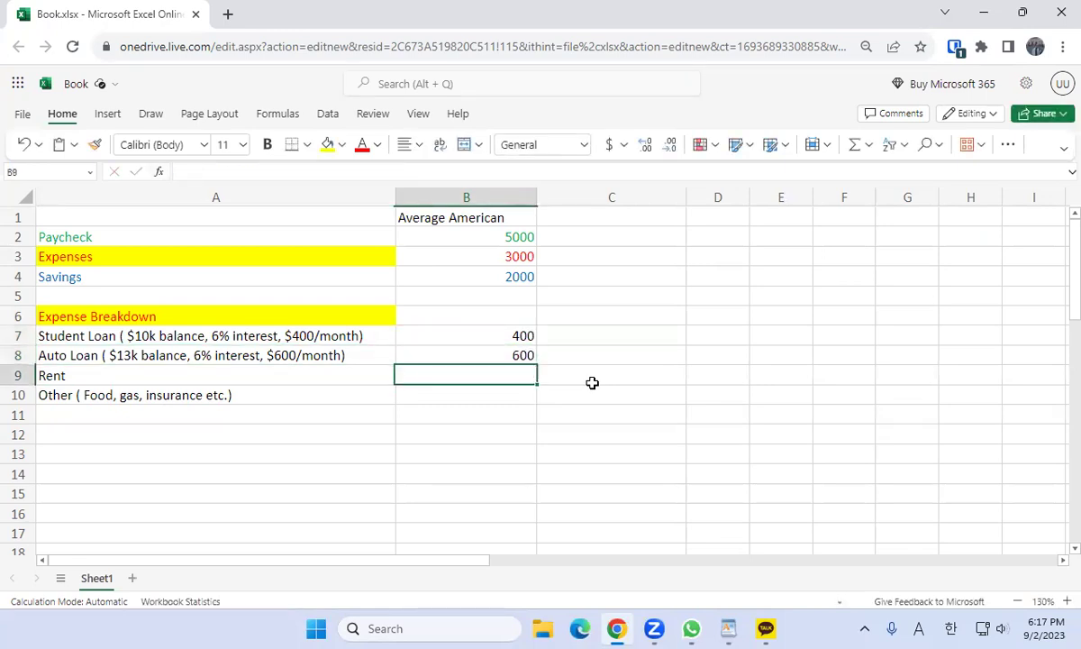
type("1000")
key("Return")
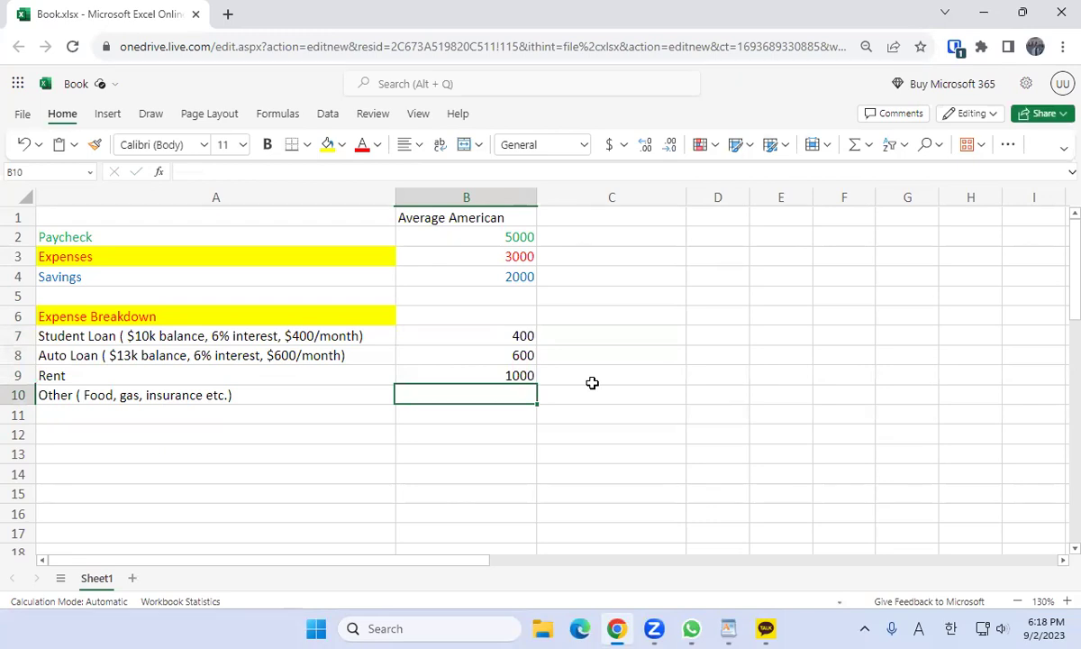
type("1000")
key("Return")
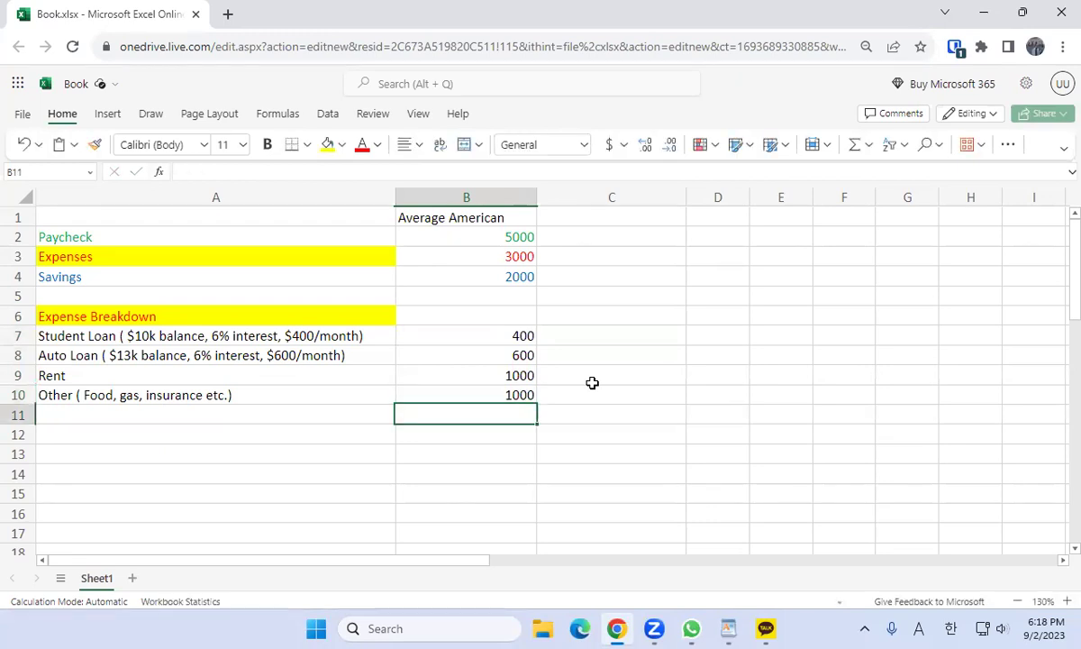
Format the amounts in B2 to B10 as Currency with a dollar sign and two decimal places
key("Up")
key("shift+Up")
key("shift+Up")
key("shift+Up")
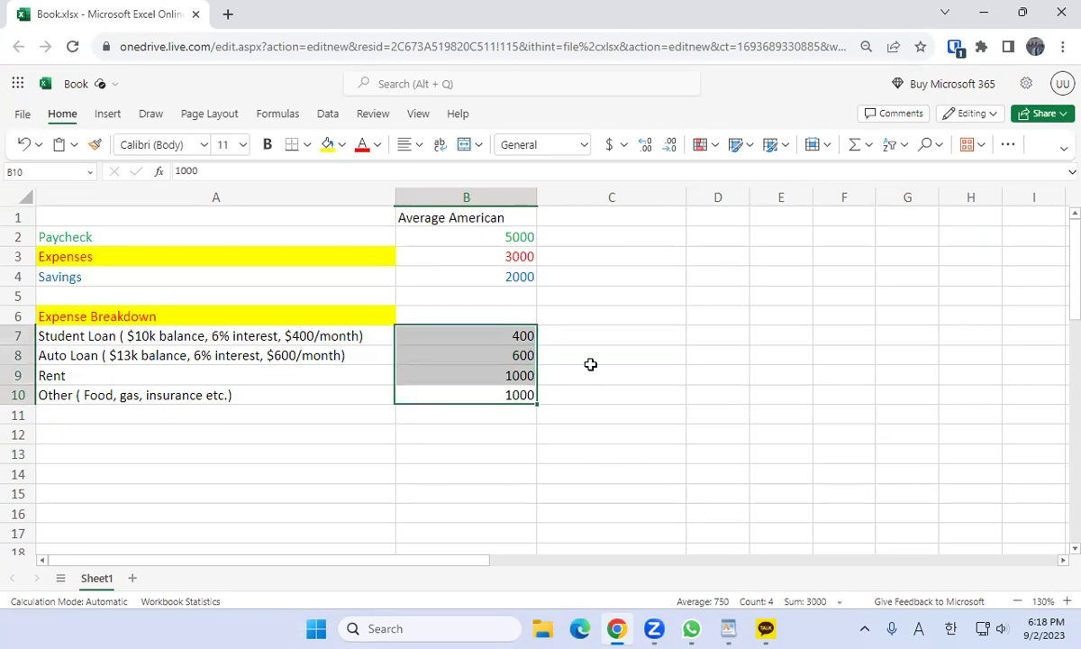
key("shift+Up")
key("shift+Up")
key("shift+Up")
key("shift+Up")
key("shift+Up")
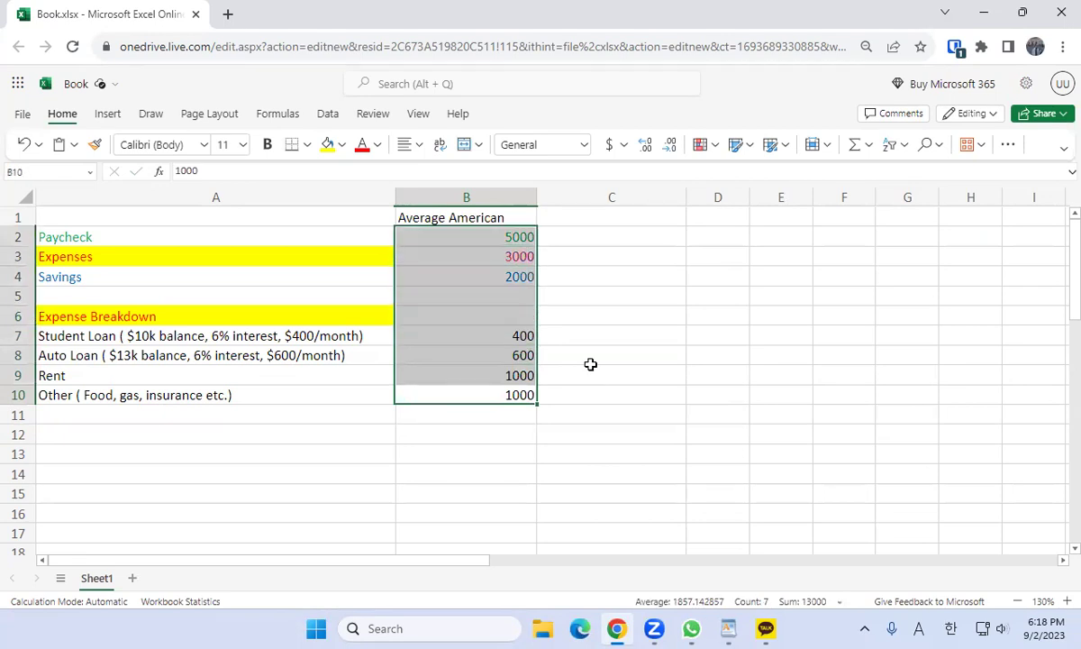
right_click(477, 275)
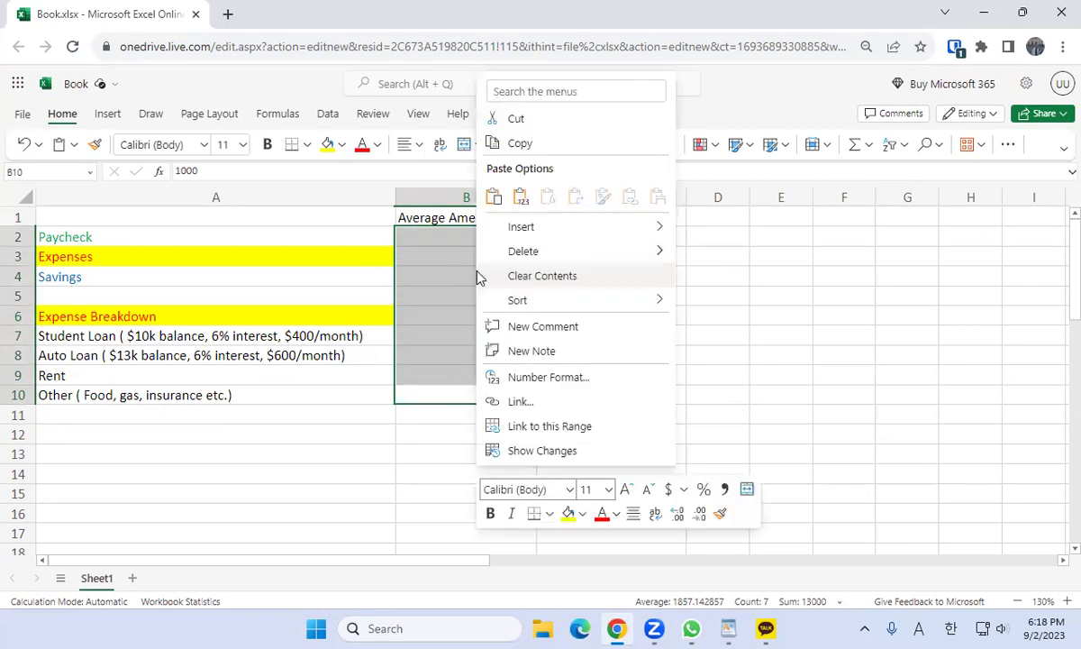
left_click(518, 378)
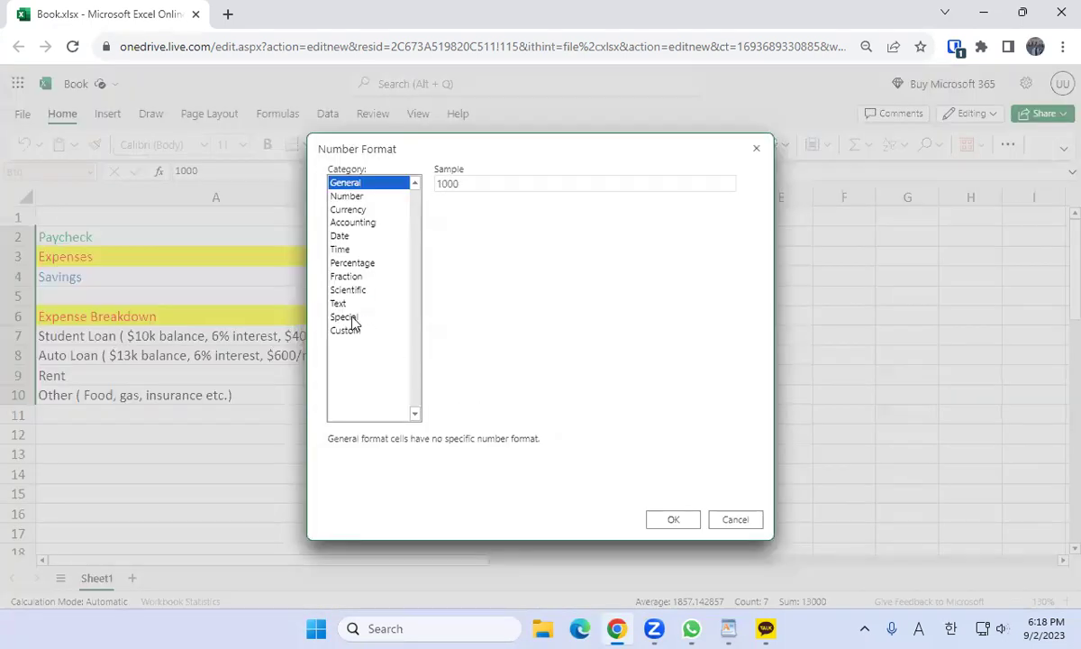
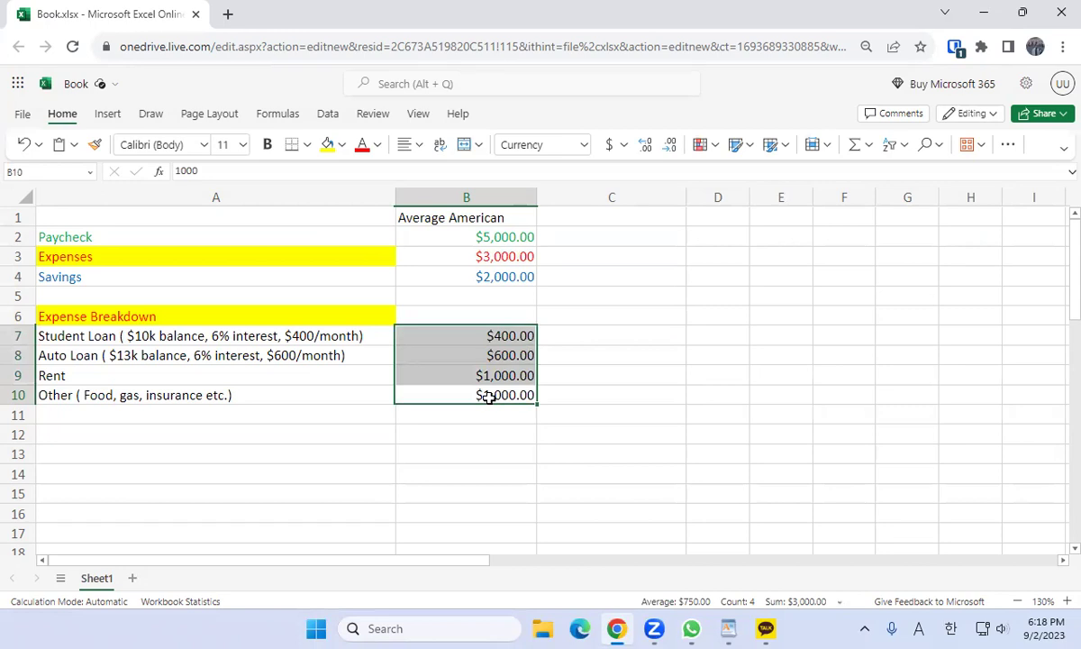
Change the font colour of the expense breakdown amounts in B7 to B10 to red
key("Up")
key("Up")
key("Up")
key("Up")
key("Up")
key("Up")
key("Up")
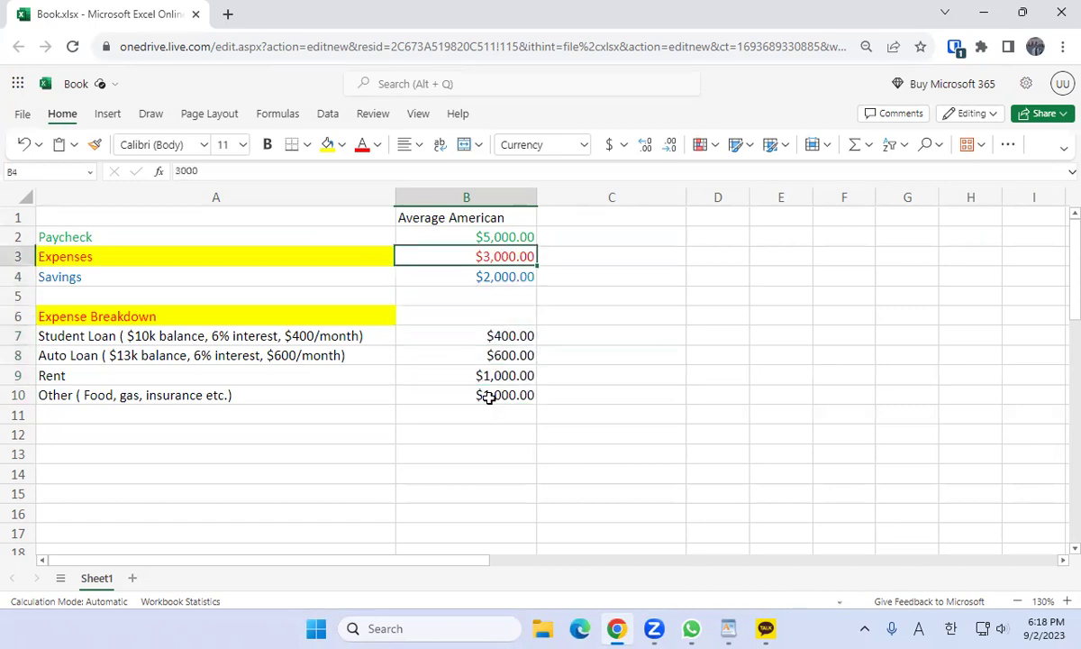
key("Down")
key("Down")
key("Down")
key("Down")
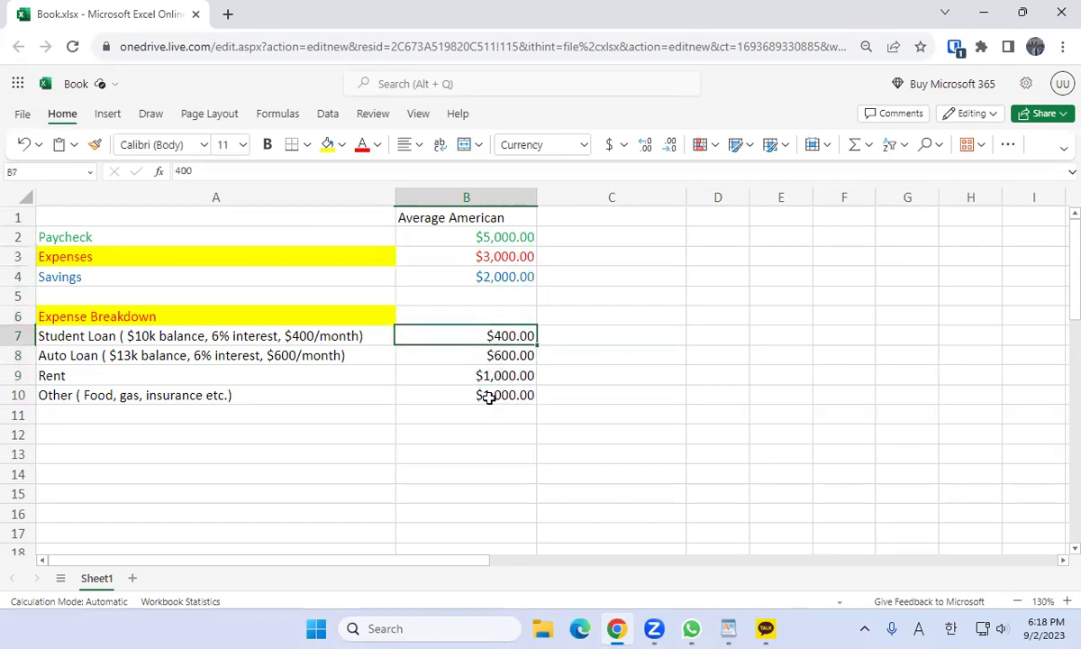
key("shift+Down")
key("shift+Down")
key("shift+Down")
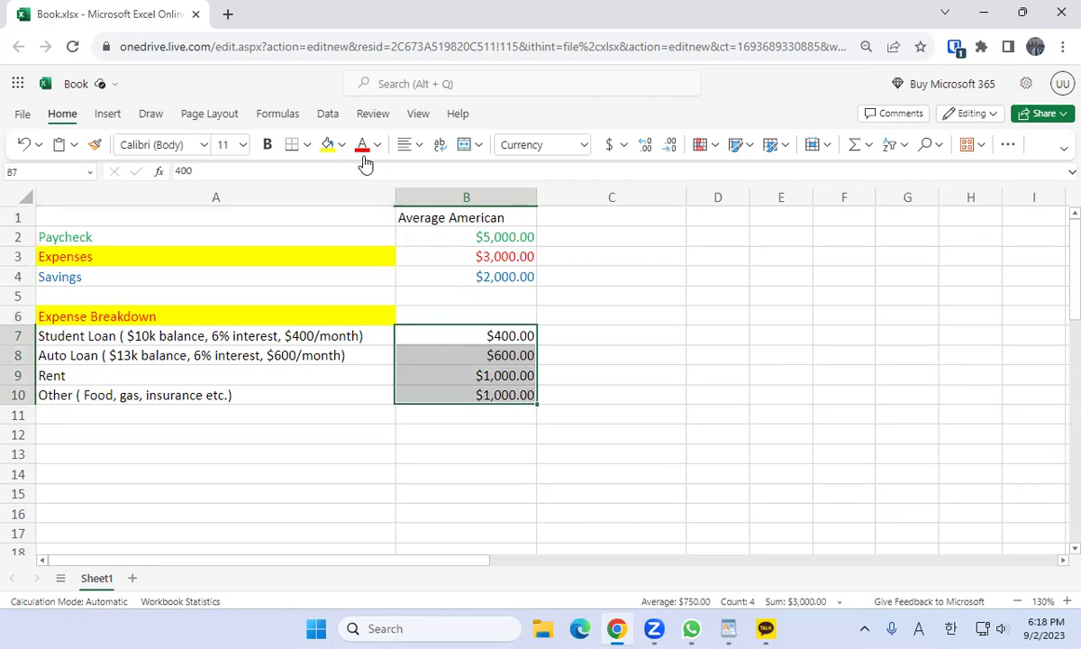
key("Up")
key("Up")
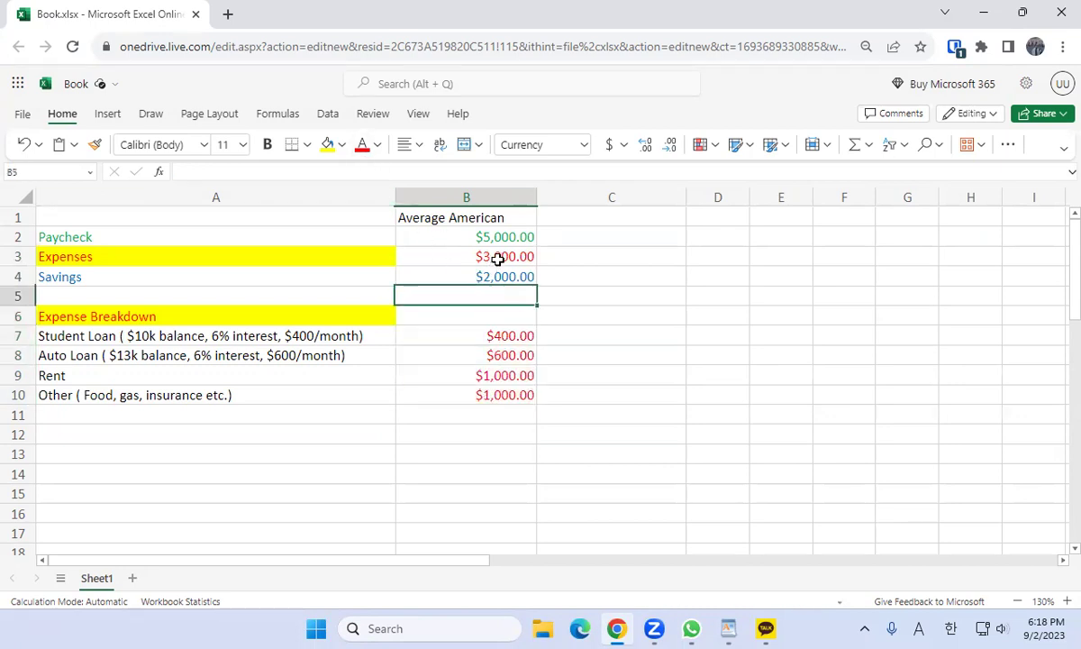
Replace the Expenses amount in B3 with the formula =sum(b7:b10) to total the breakdown
left_click(497, 257)
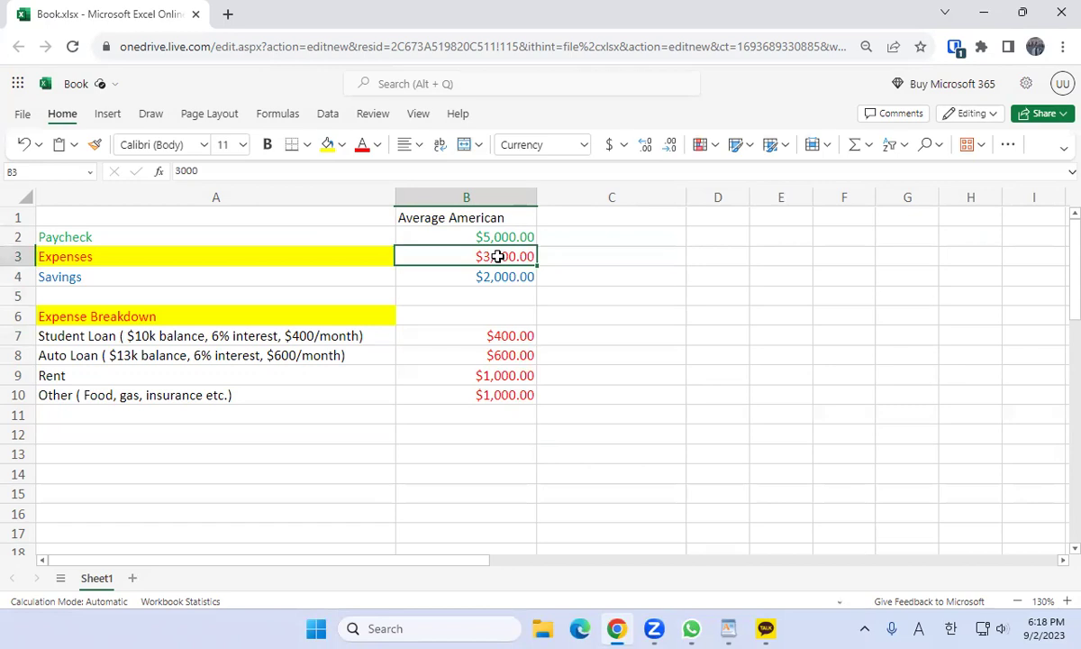
type("=sum")
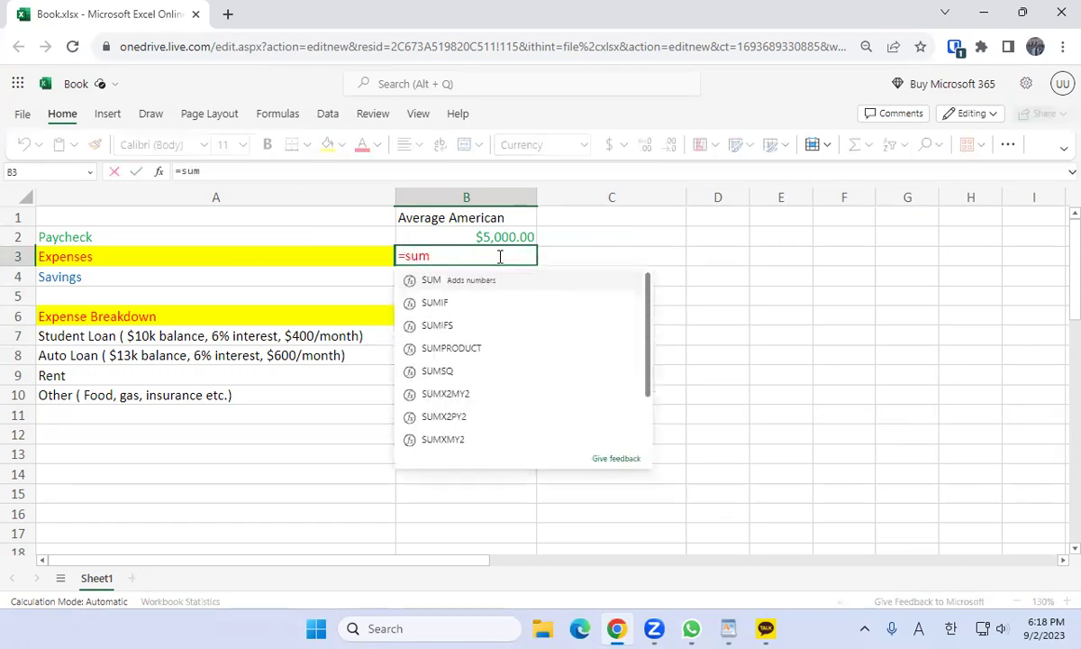
type("(b")
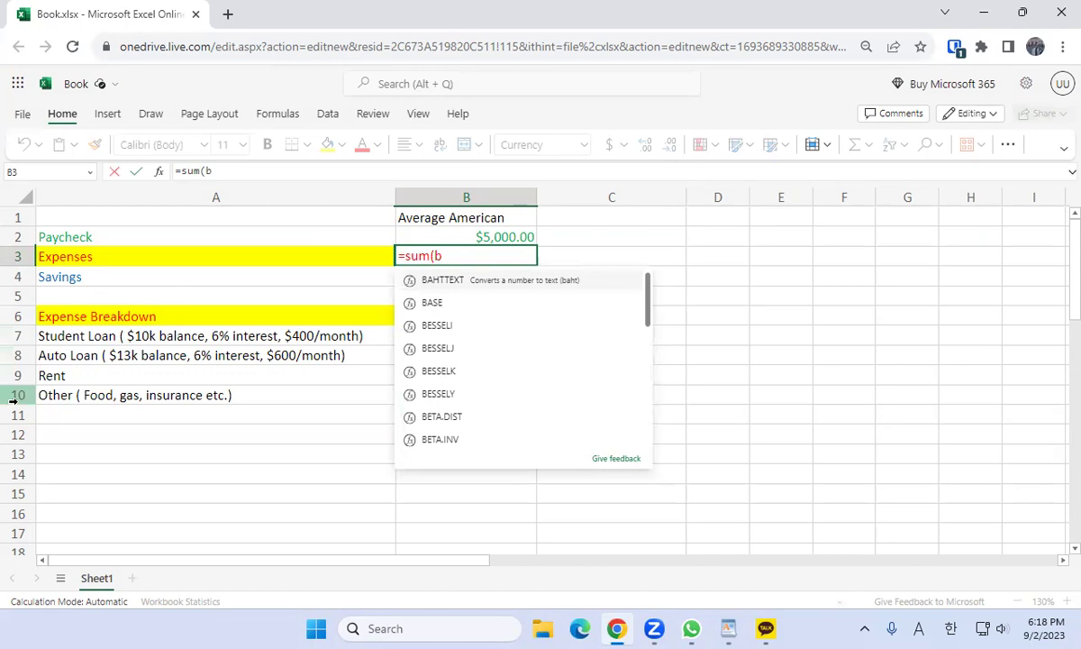
type("7")
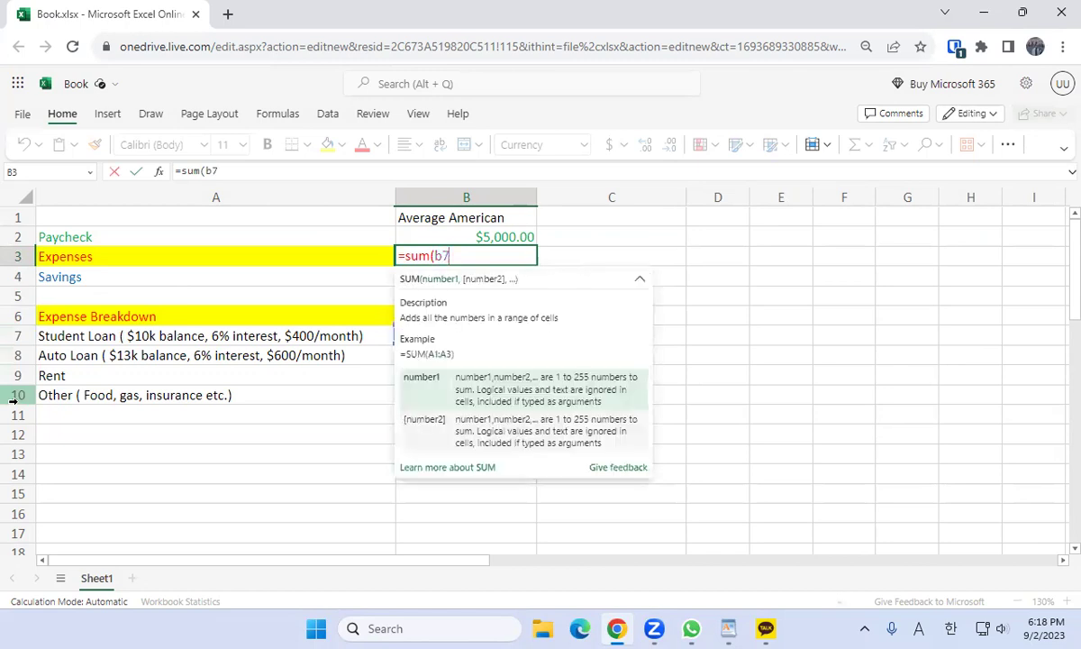
type(":b10)")
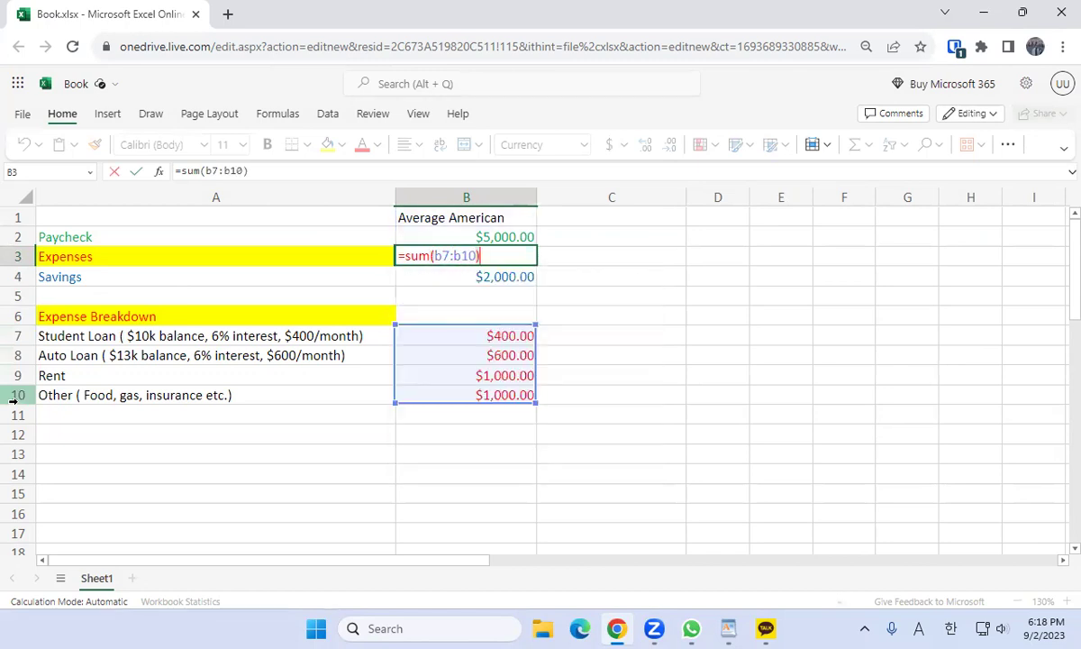
key("Return")
key("Up")
Set the Auto Loan amount in B8 to 700 and check the Expenses formula in B3
key("Down")
key("Down")
key("Down")
key("Down")
key("Down")
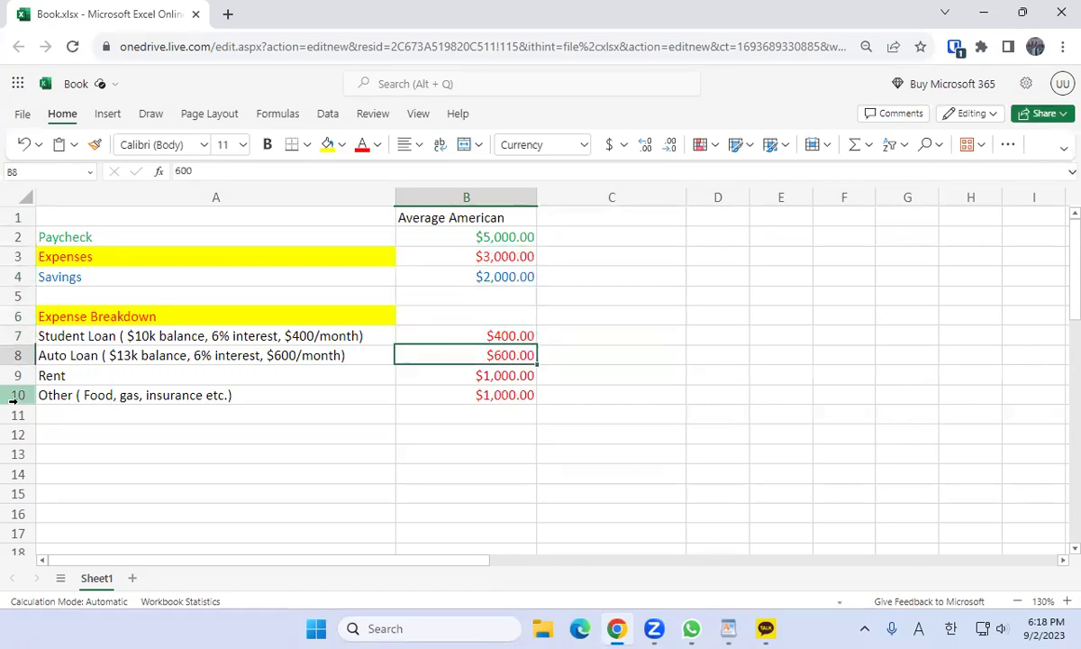
type("700")
key("Return")
key("Up")
key("Up")
key("Up")
key("Up")
key("Up")
key("Up")
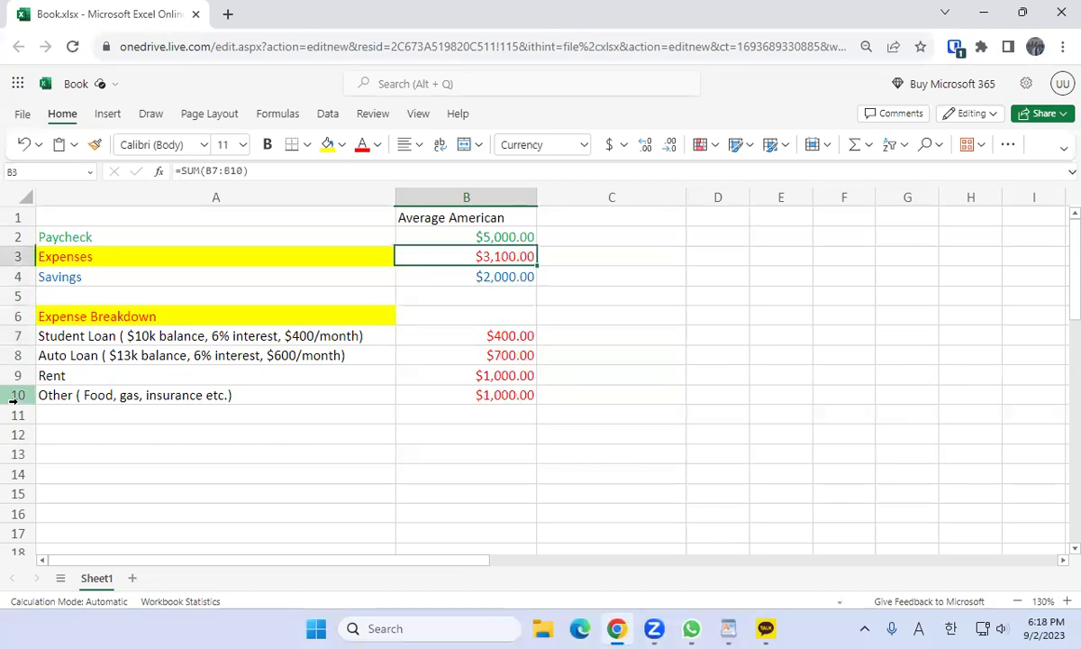
Set the Auto Loan amount in B8 back to 600
key("Down")
key("Down")
key("Down")
key("Down")
key("Down")
type("600")
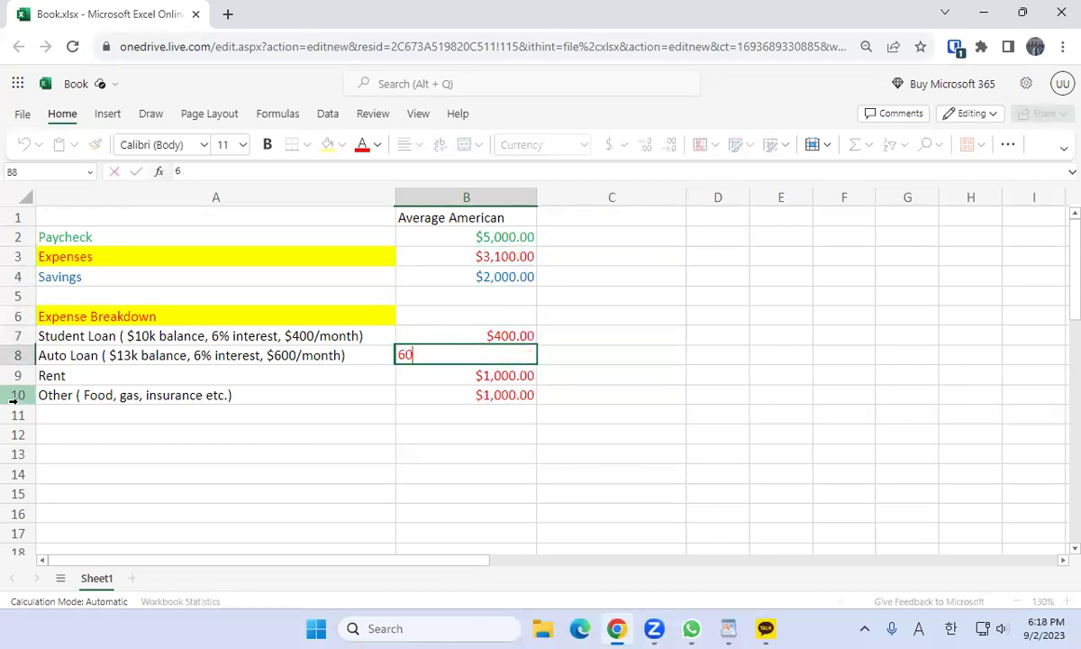
key("Return")
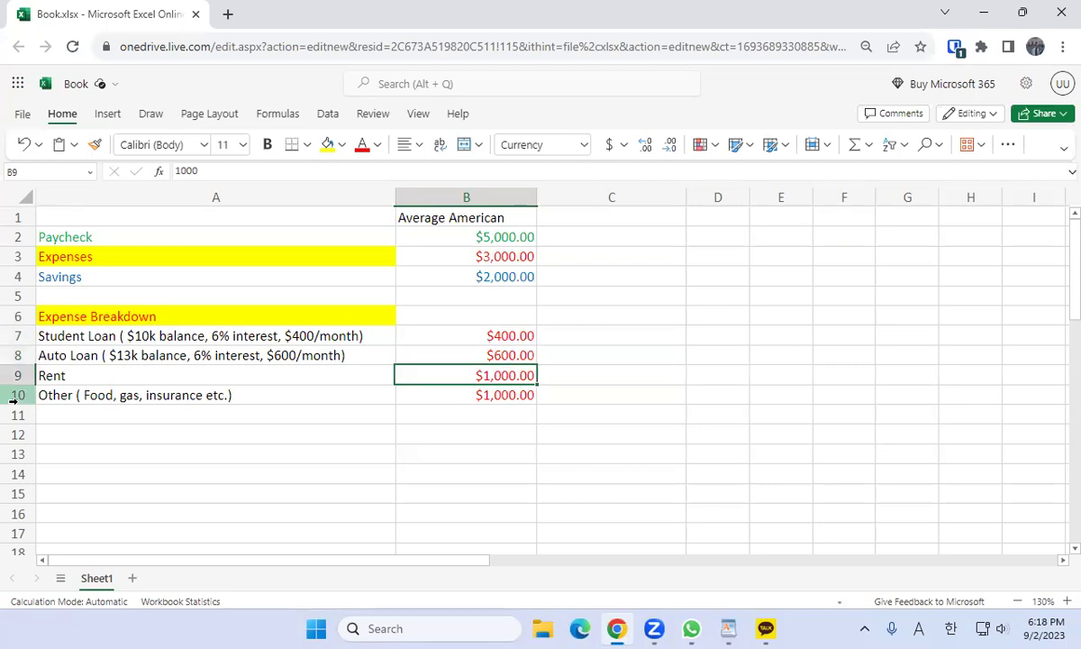
Check the budget outline in WordPad, return to the Excel sheet and enter the heading Velocity Banking in C1
left_click(726, 628)
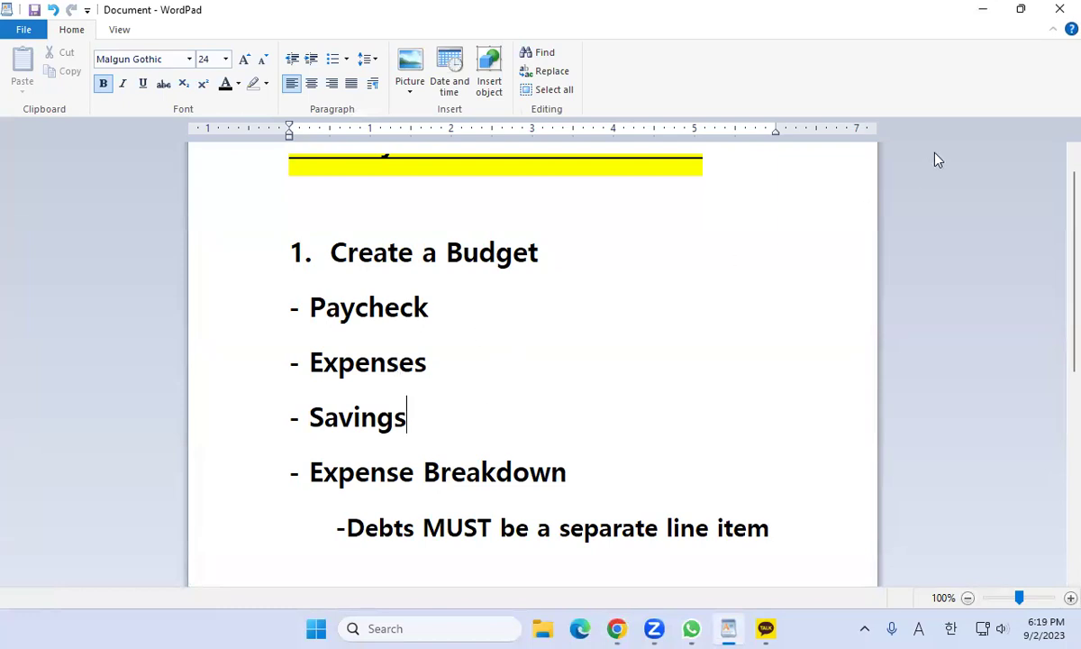
left_click(982, 11)
left_click(610, 221)
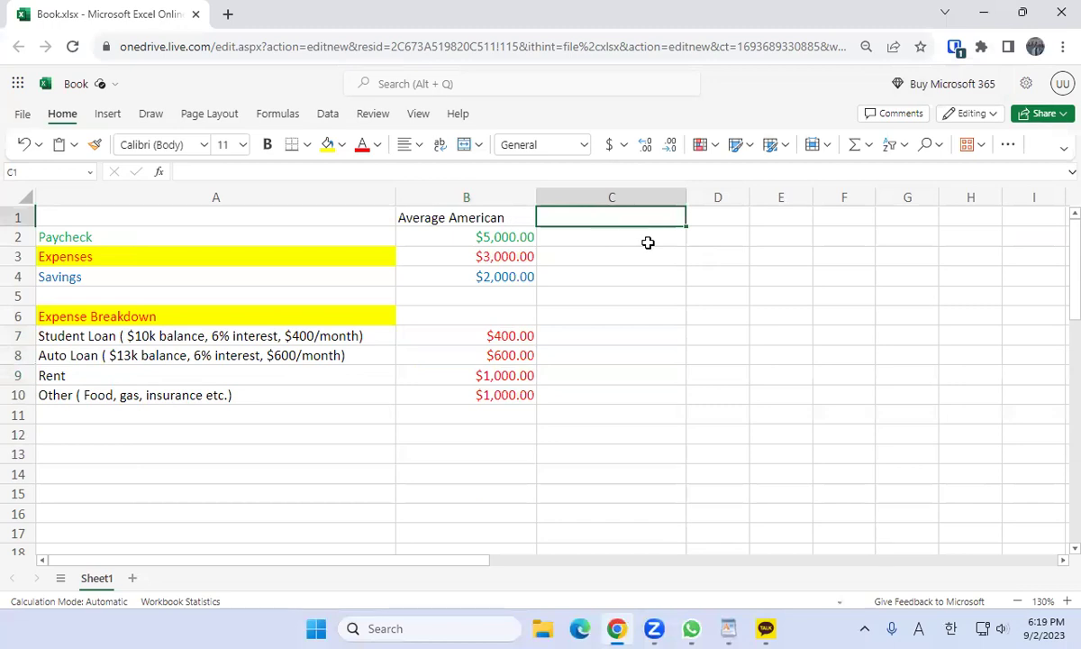
type("Velocity Banking")
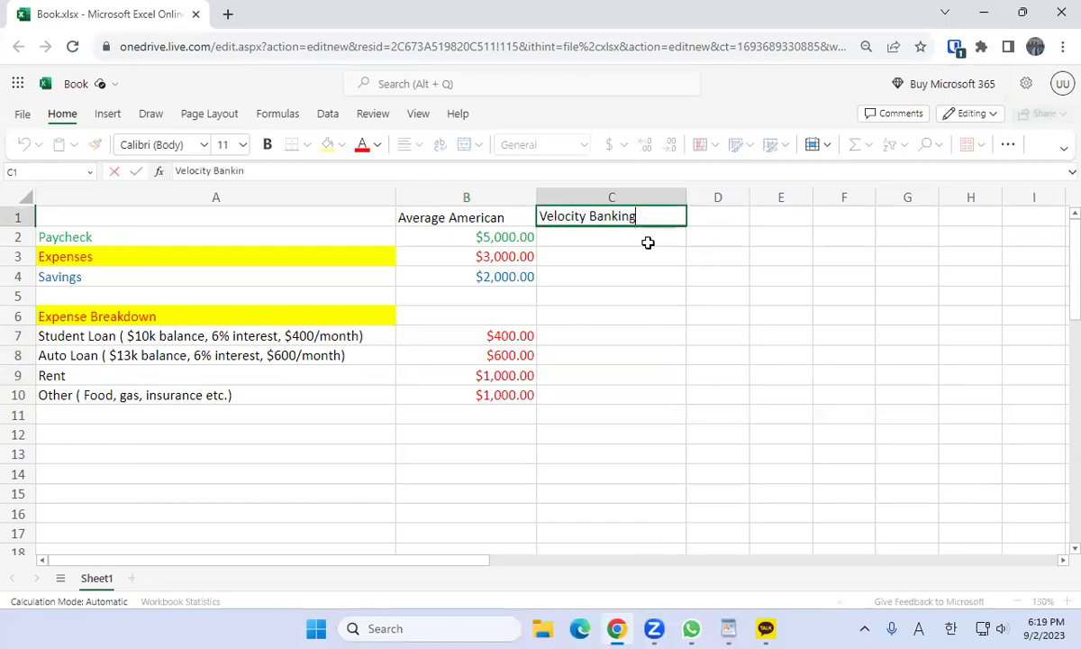
key("Return")
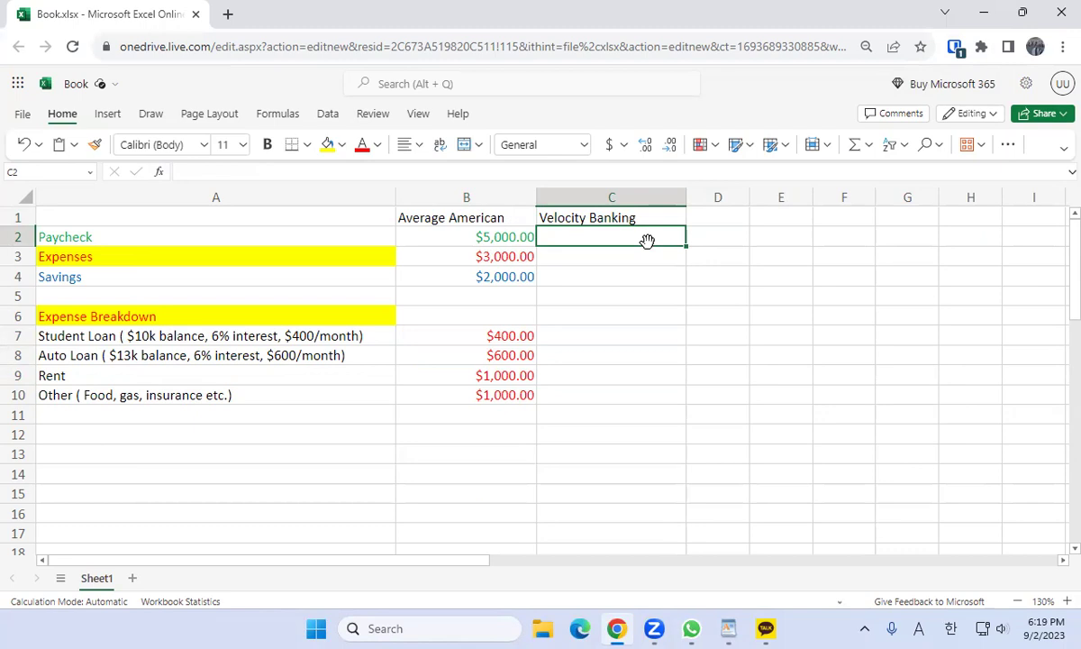
key("Right")
key("Left")
key("Up")
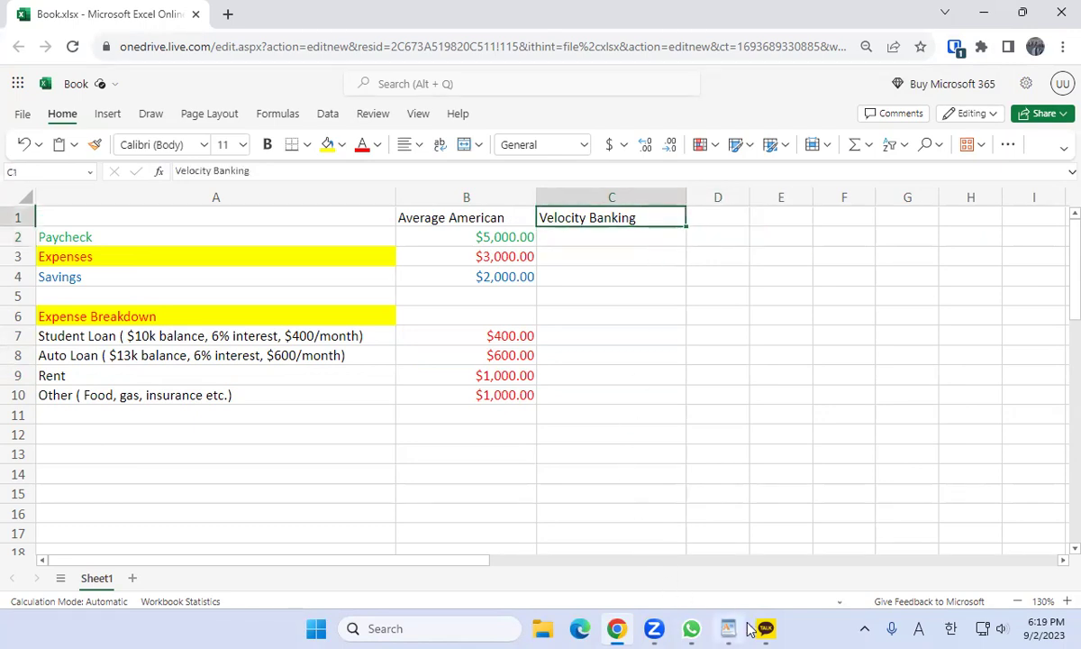
Switch to the WordPad notes and review the items under section 2, Use a Line of Credit as Operating Account
mouse_move(744, 627)
left_click(737, 628)
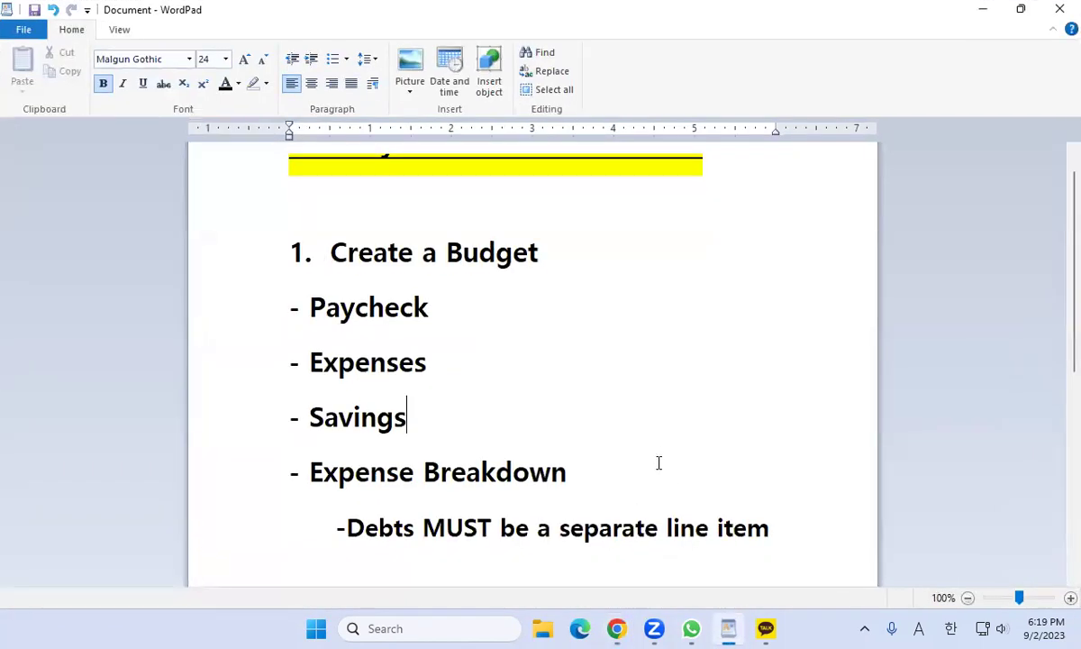
scroll(658, 463, "down", 1)
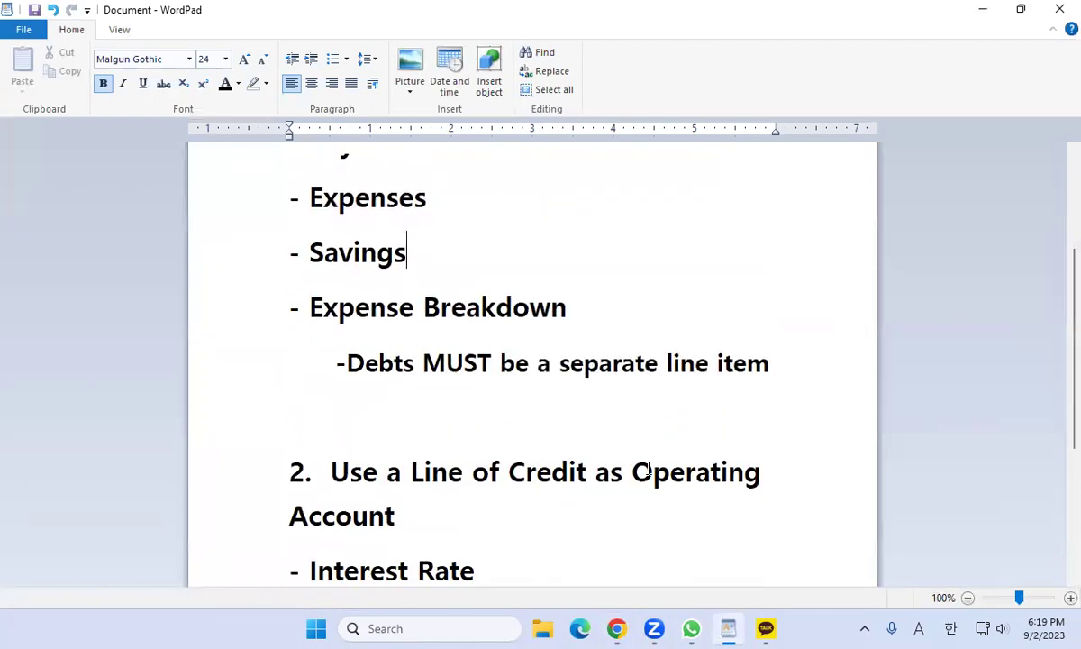
scroll(648, 463, "down", 1)
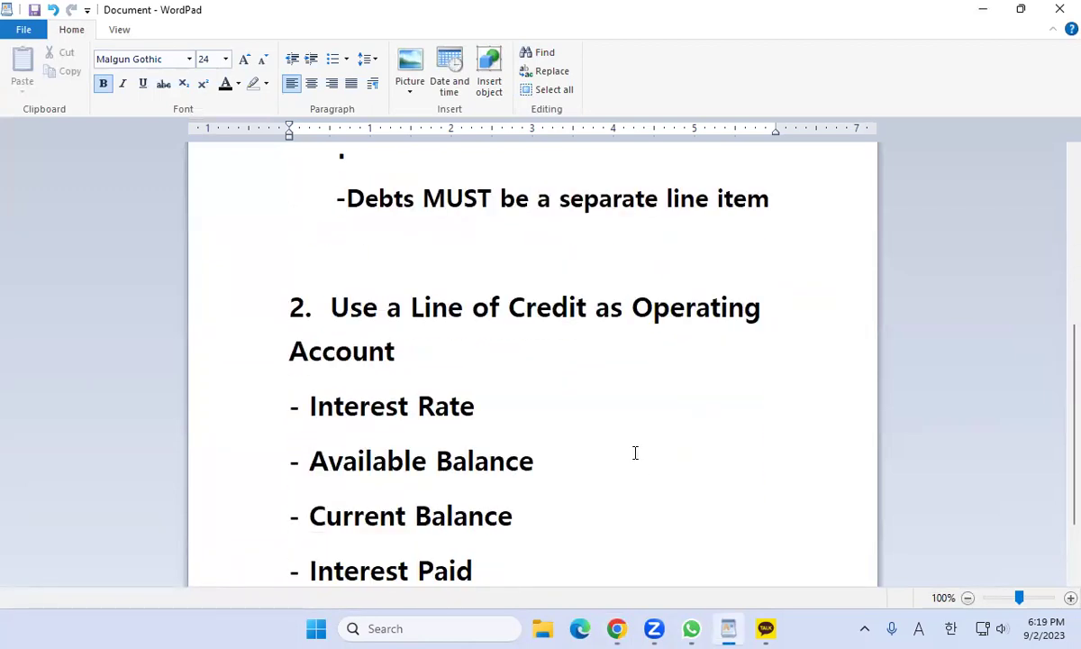
scroll(1058, 360, "down", 1)
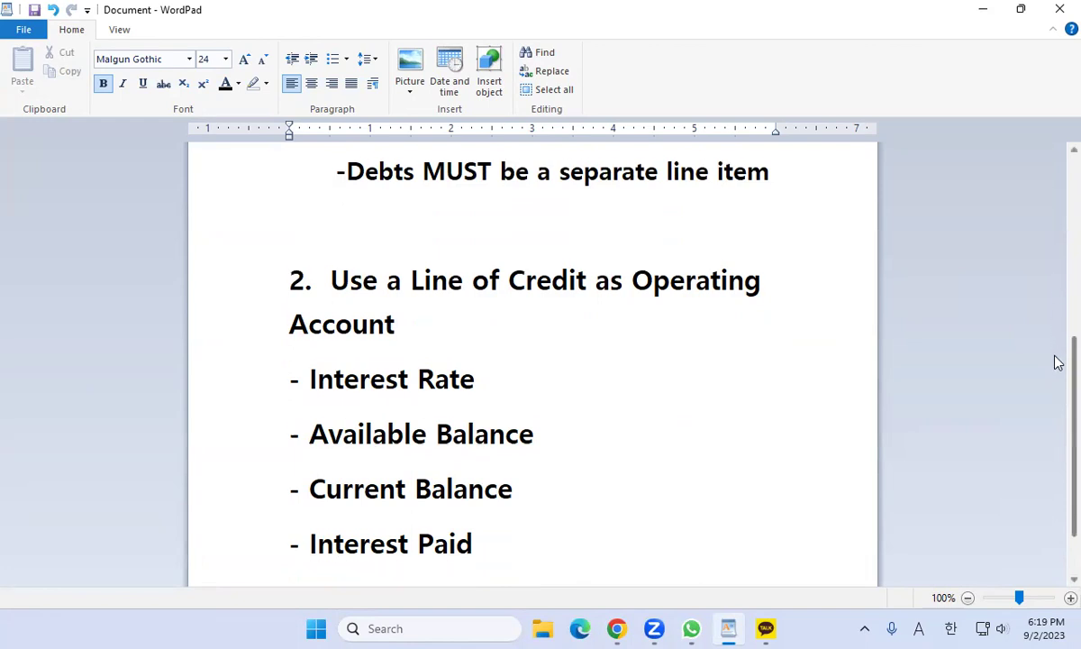
scroll(1057, 360, "down", 1)
left_click(425, 420)
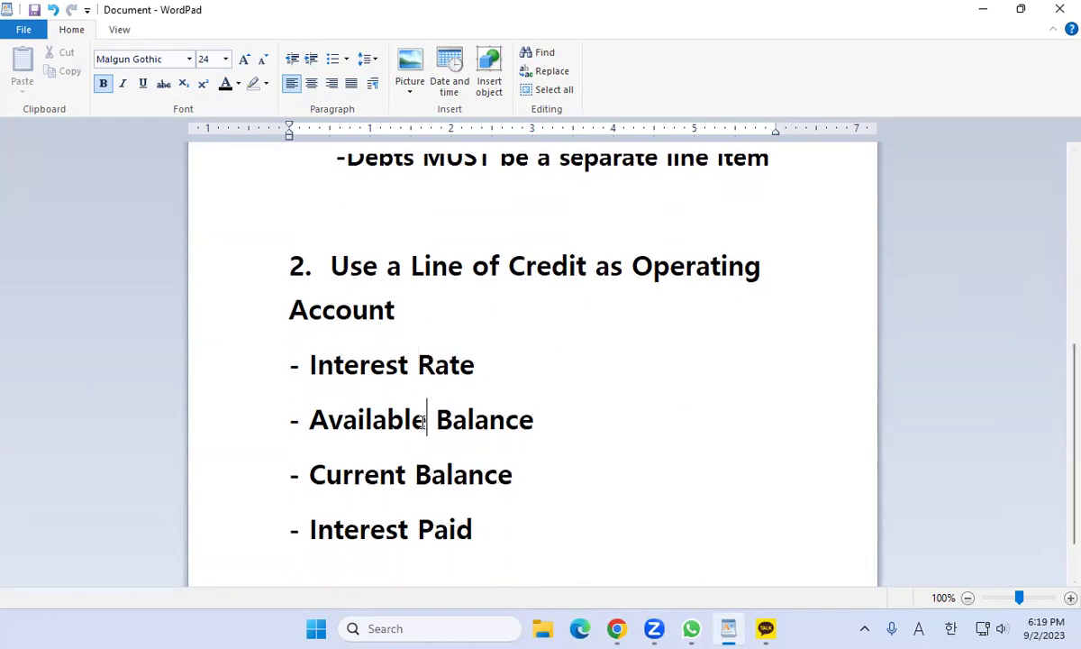
left_click(410, 475)
left_click(472, 529)
left_click(990, 13)
Enter the heading Interest Rate in G1 of the Excel sheet and slightly widen column G
left_click(734, 216)
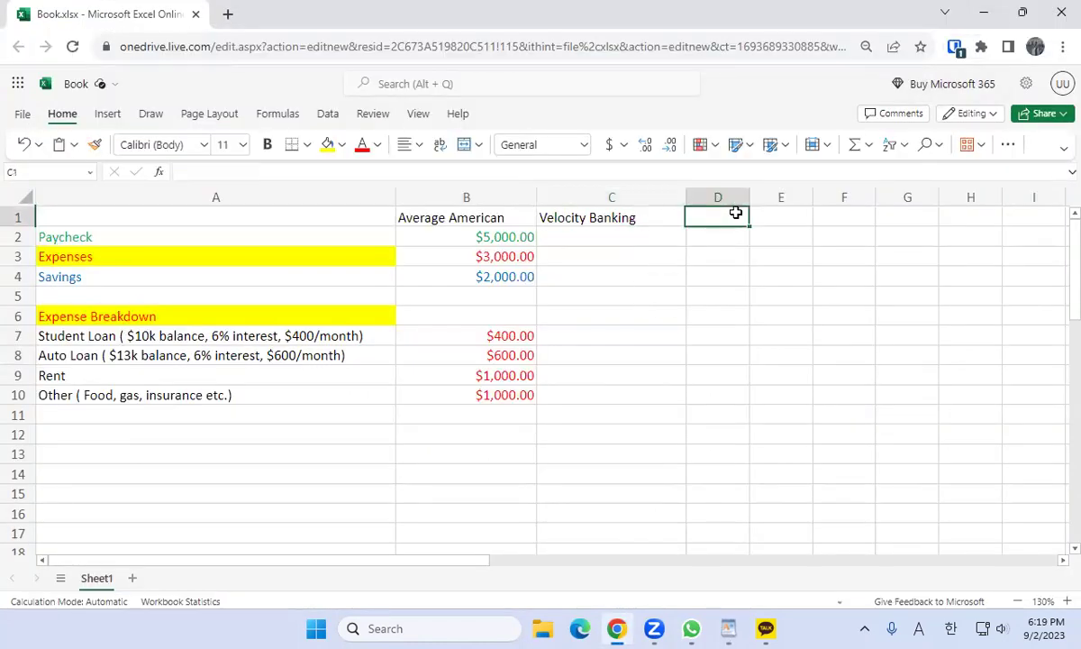
left_click(810, 225)
key("Right")
key("Right")
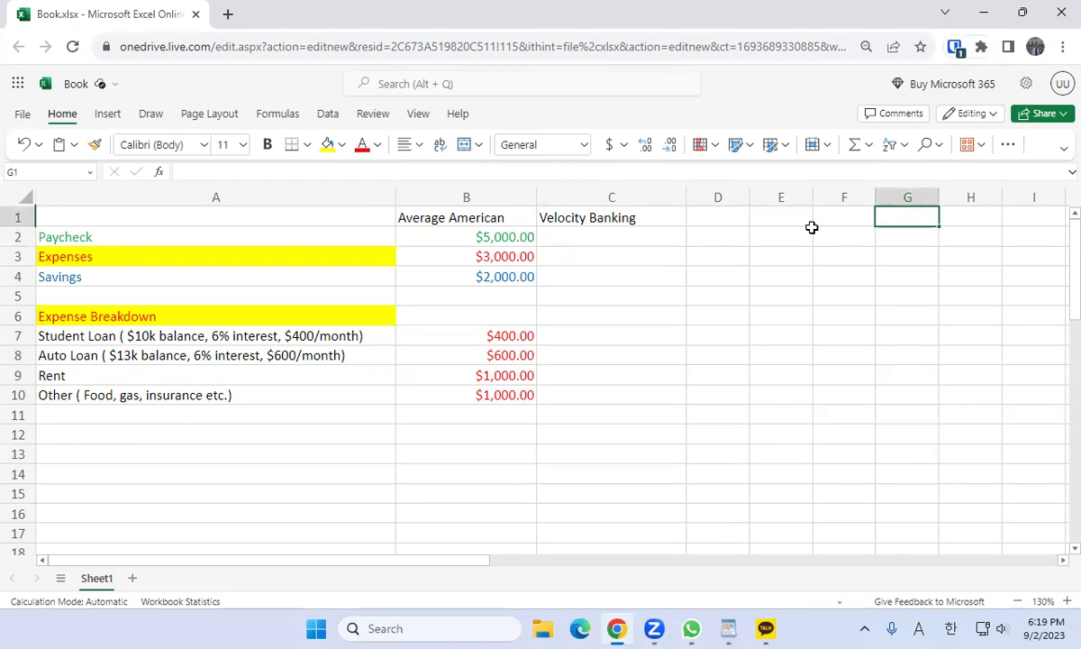
type("Interest Rate")
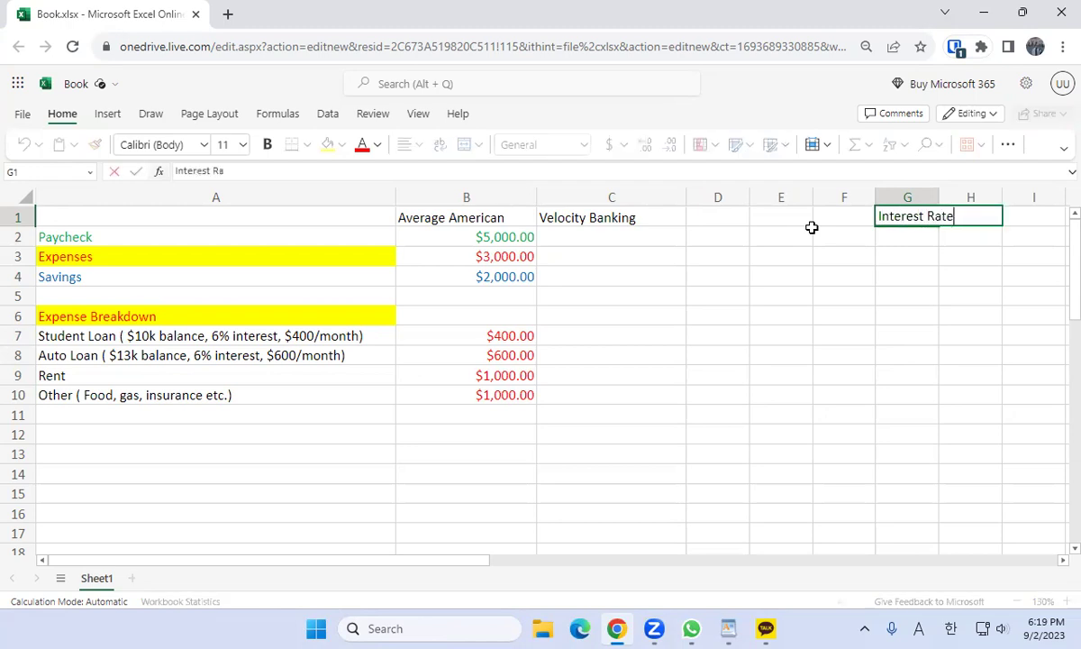
key("Return")
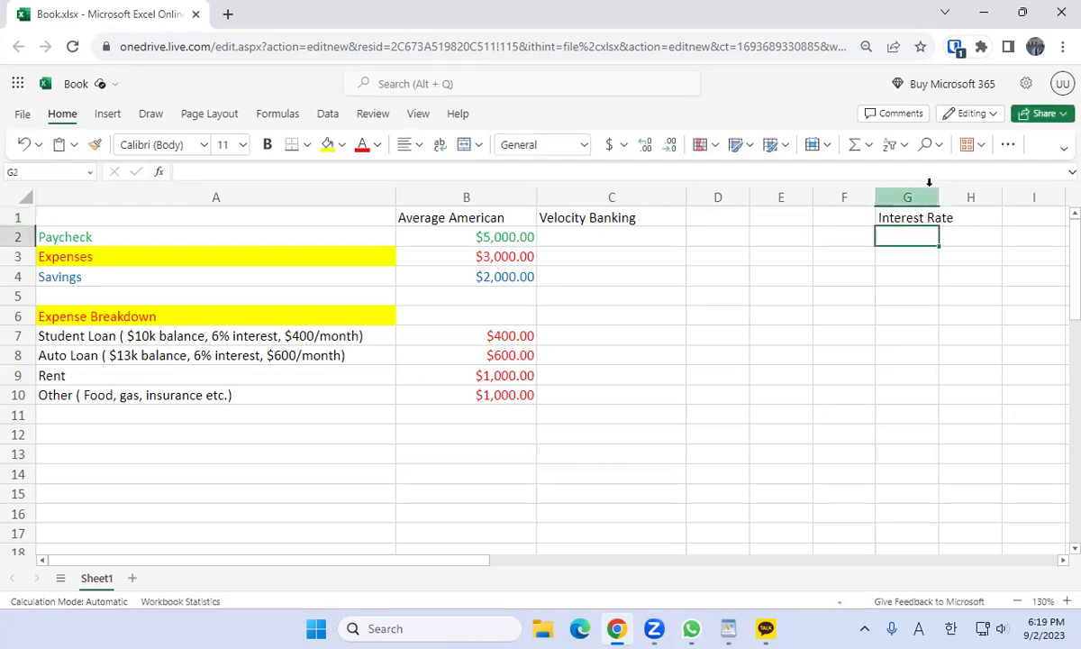
left_click_drag(939, 196, 947, 197)
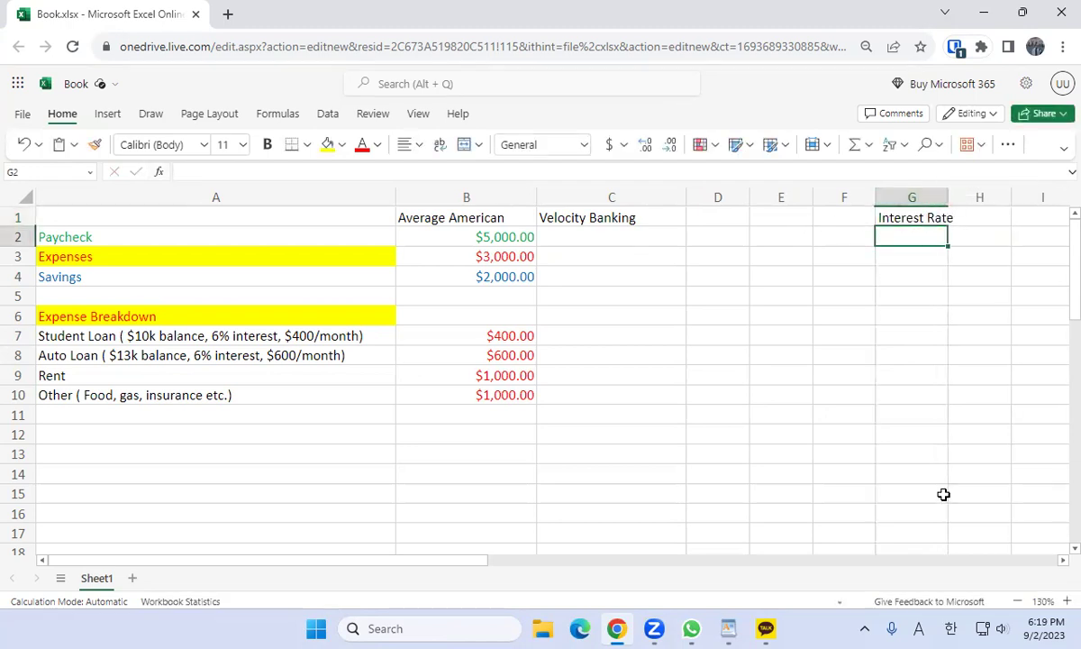
Enter the heading Available Balance in H1, beside the Interest Rate heading
left_click(887, 568)
left_click_drag(483, 563, 270, 560)
left_click(799, 219)
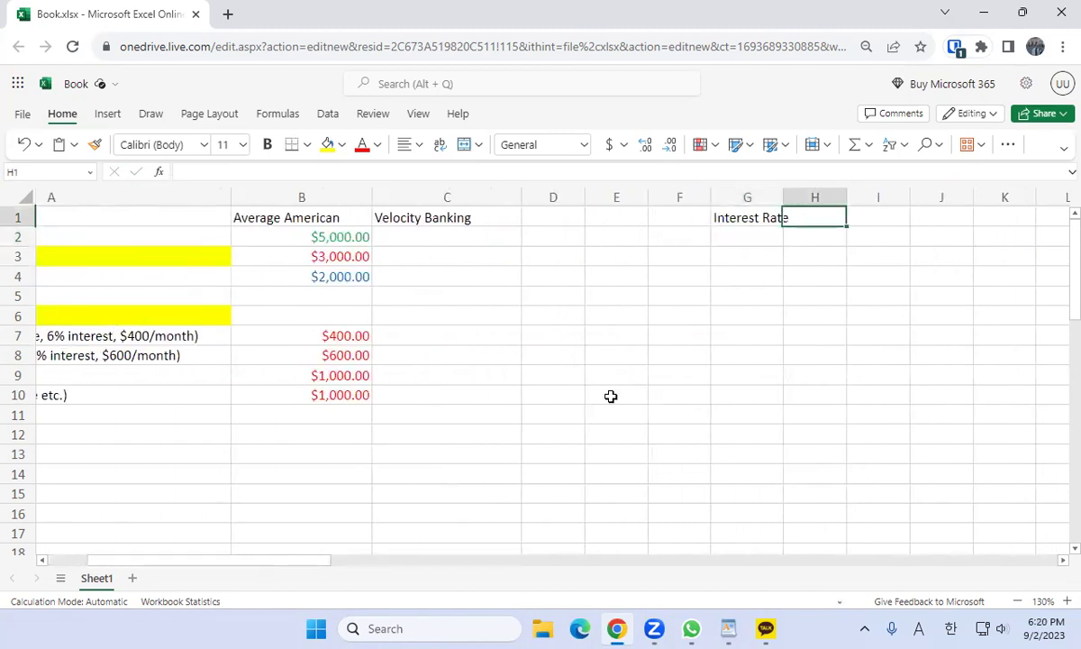
type("Available Balance")
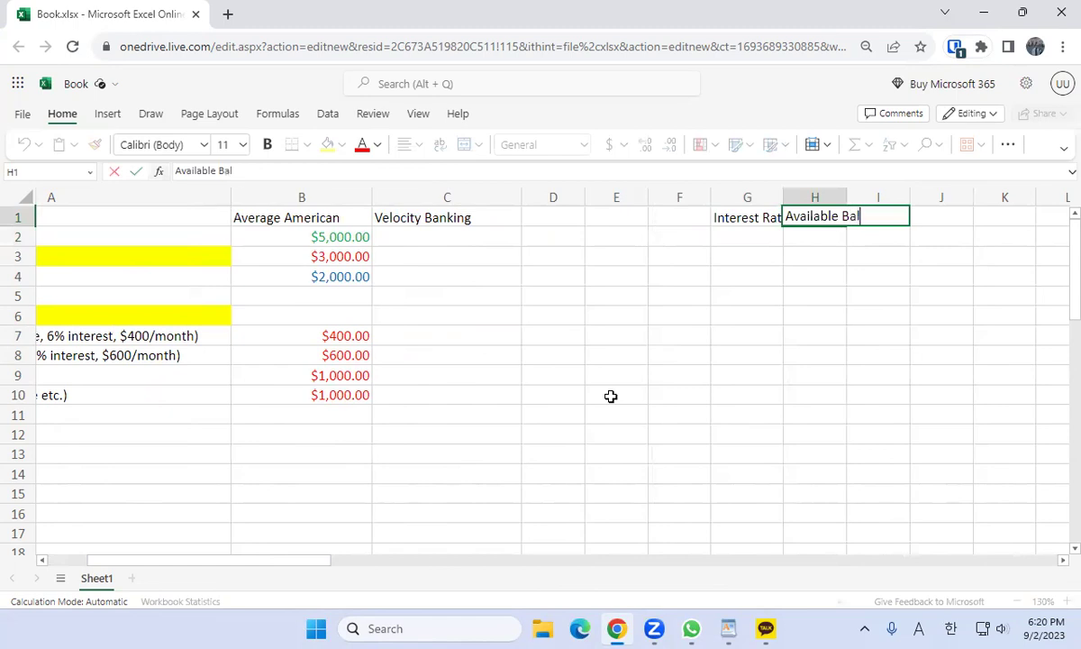
key("Return")
Enter the heading Current Balance in I1
key("Up")
key("Right")
type("Tot")
key("BackSpace")
key("BackSpace")
type("Current Balance")
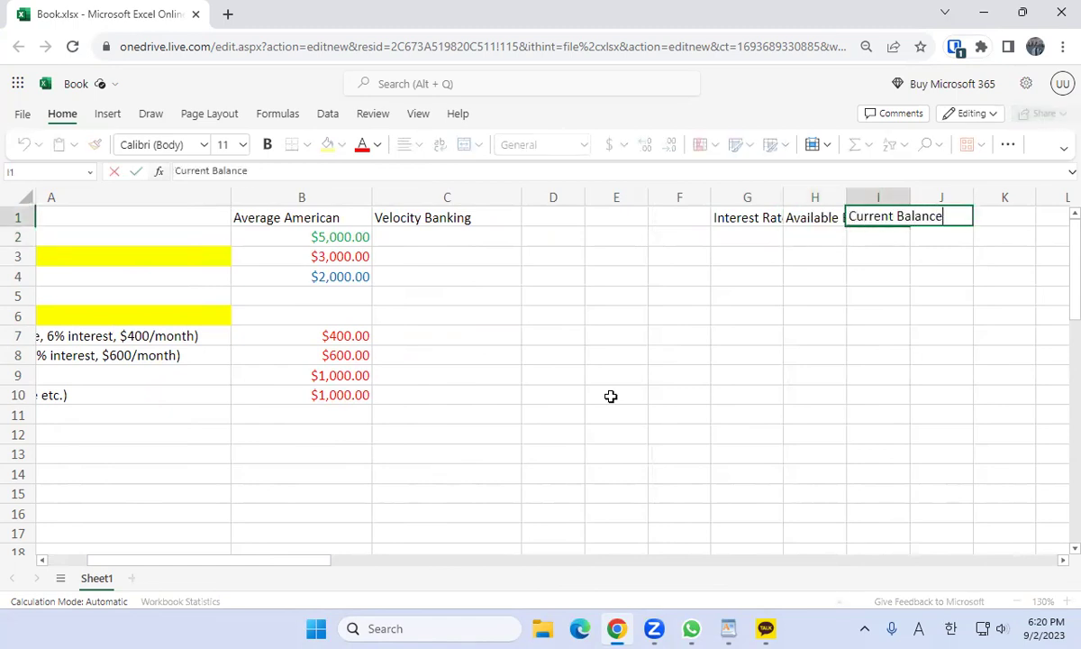
key("Return")
key("Up")
key("Right")
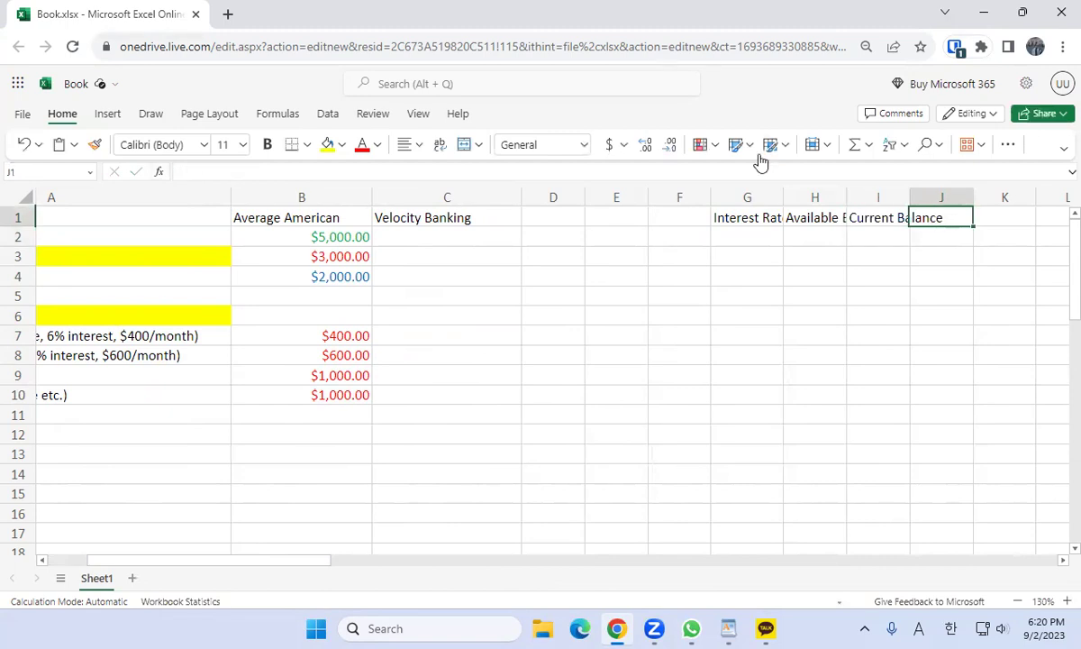
Narrow the empty column F and widen columns G, H and I to make room for their headings
left_click_drag(782, 194, 787, 195)
left_click_drag(709, 196, 668, 197)
left_click_drag(736, 193, 967, 200)
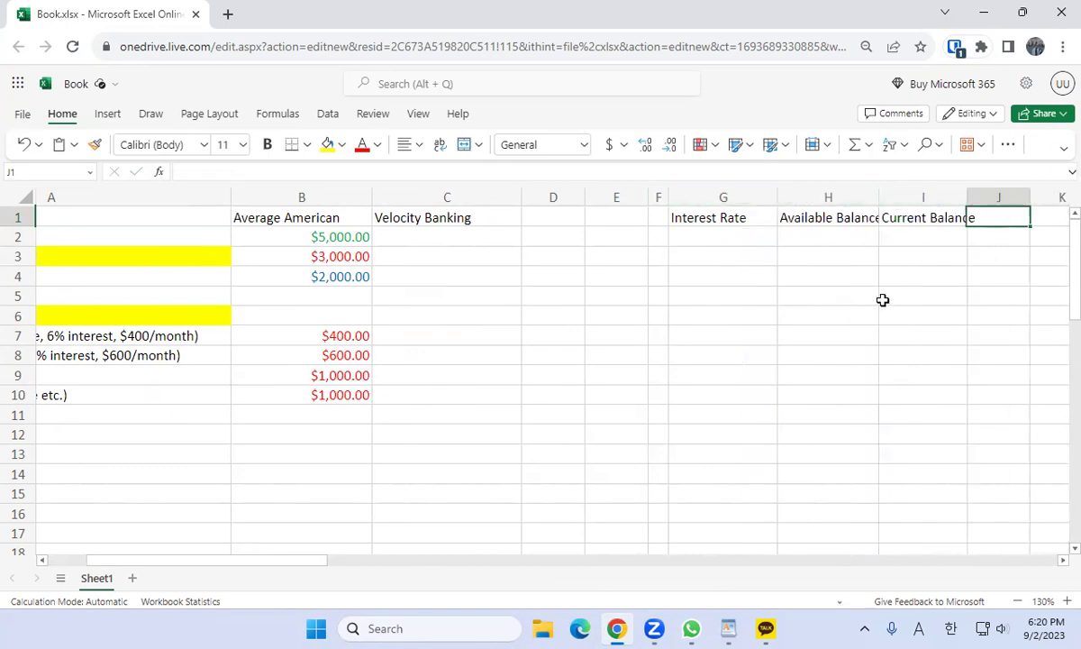
left_click_drag(881, 200, 897, 200)
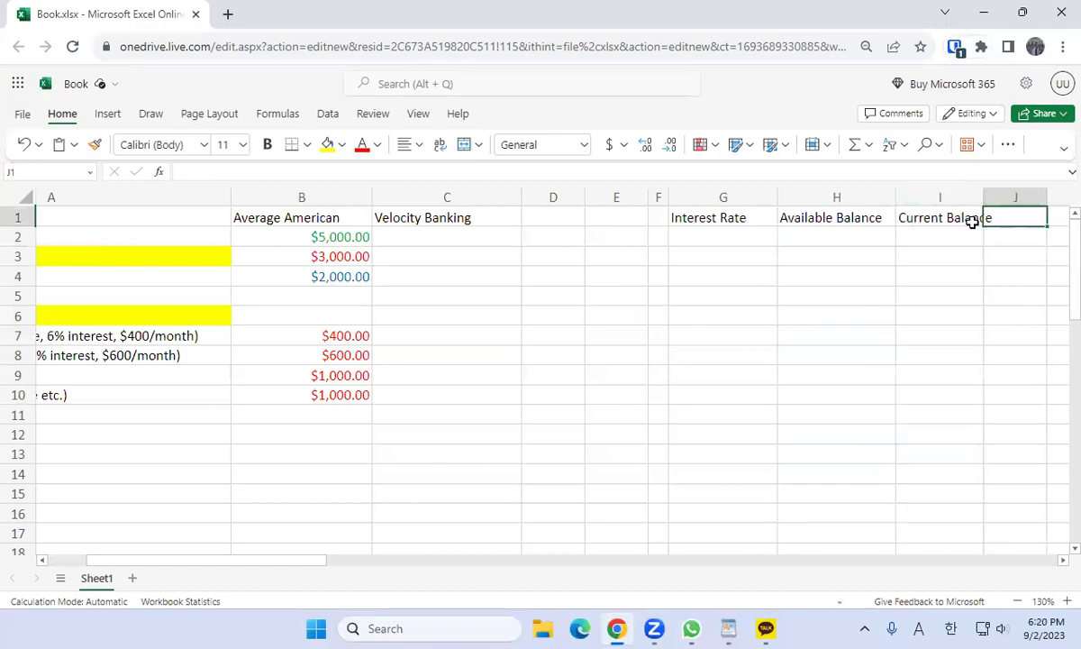
Enter the heading Interest Paid in J1 and widen column I to fit Current Balance
type("Inter")
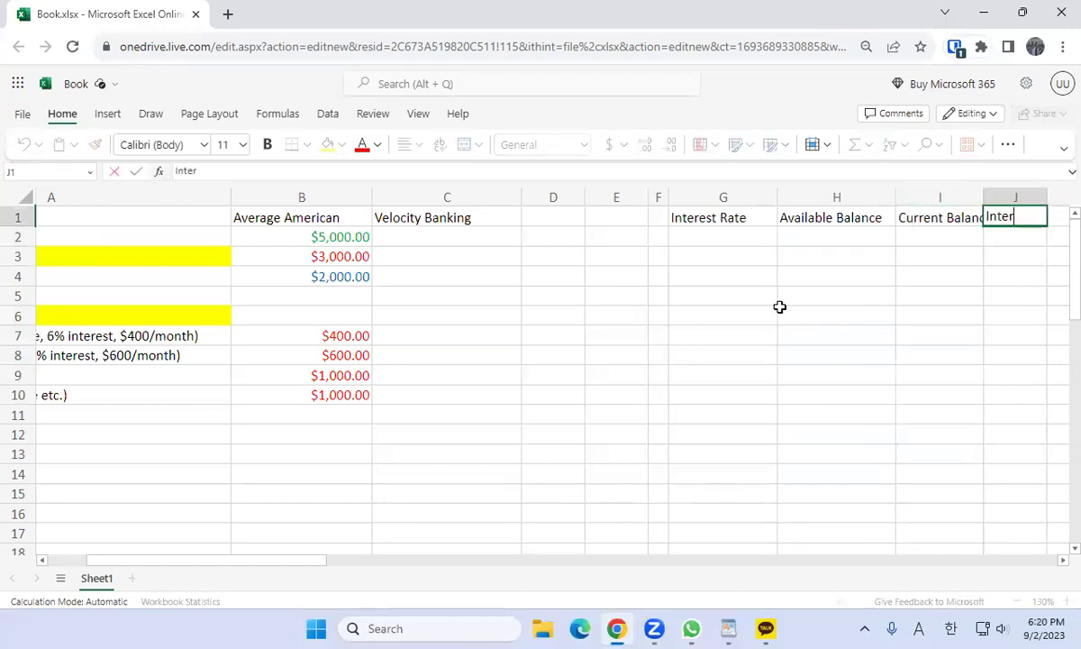
type("est Paid")
key("Return")
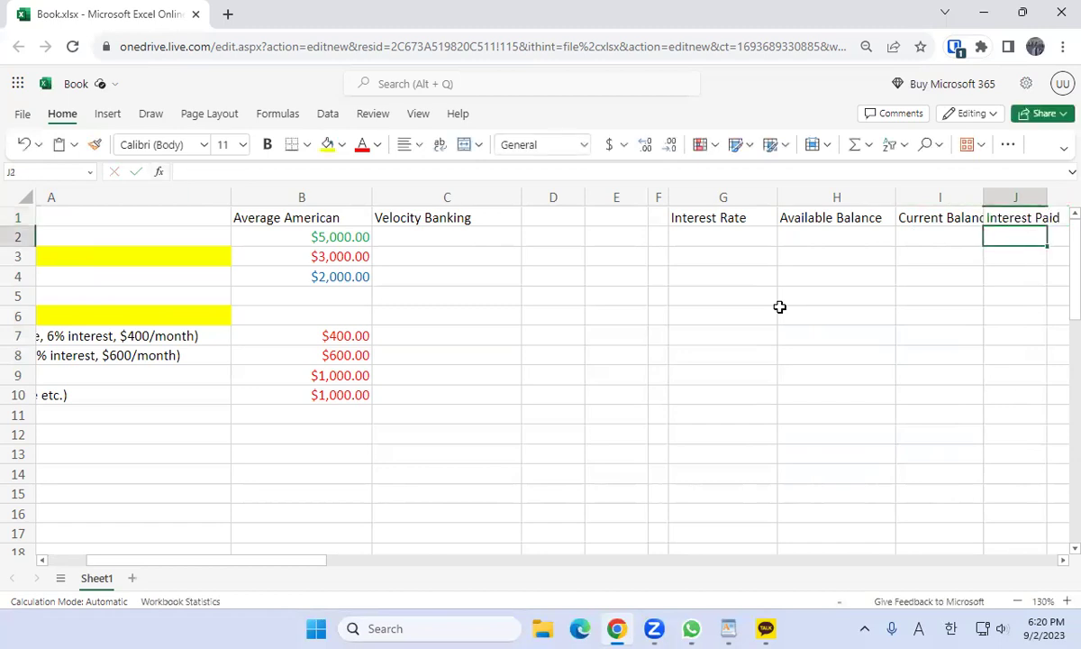
left_click_drag(983, 205, 1003, 205)
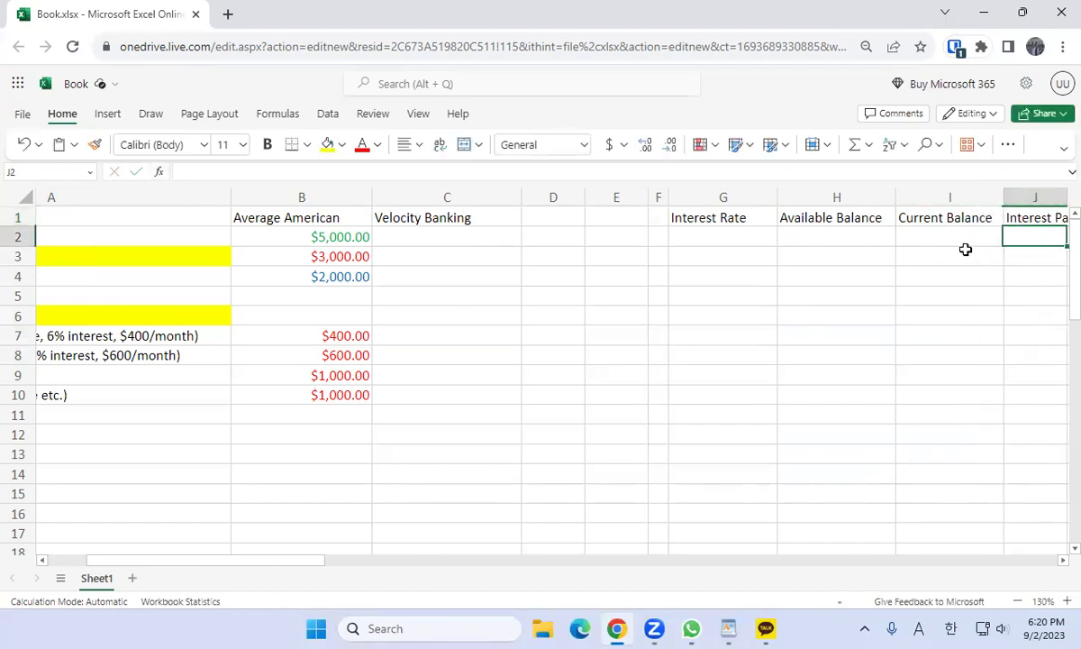
Delete the empty columns F and E so the line-of-credit columns sit closer to the budget
left_click(757, 240)
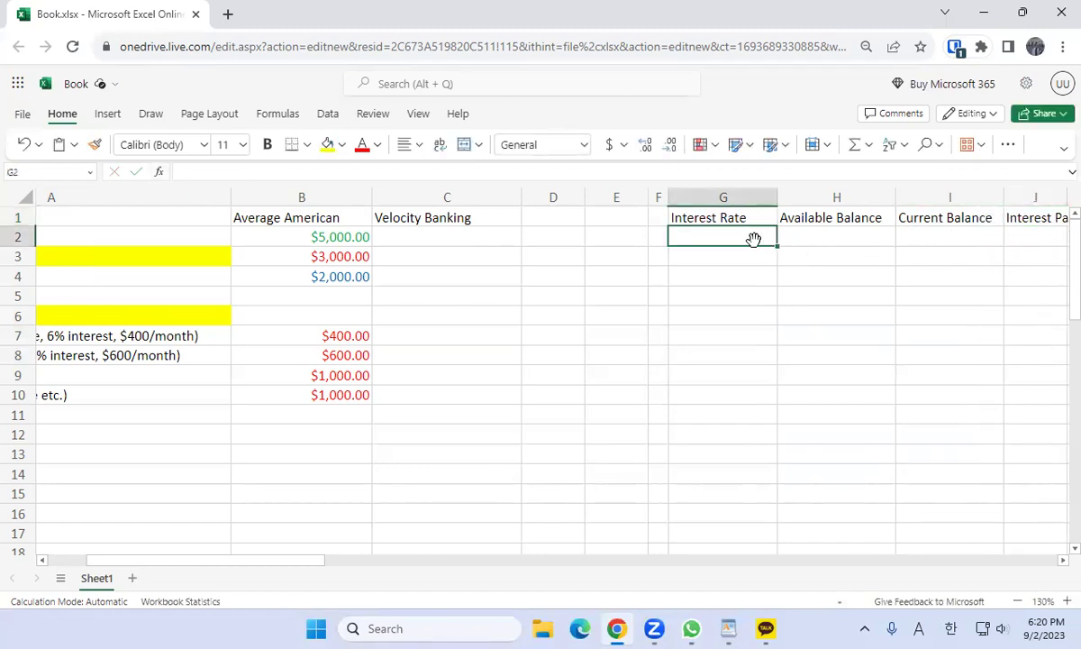
left_click(658, 196)
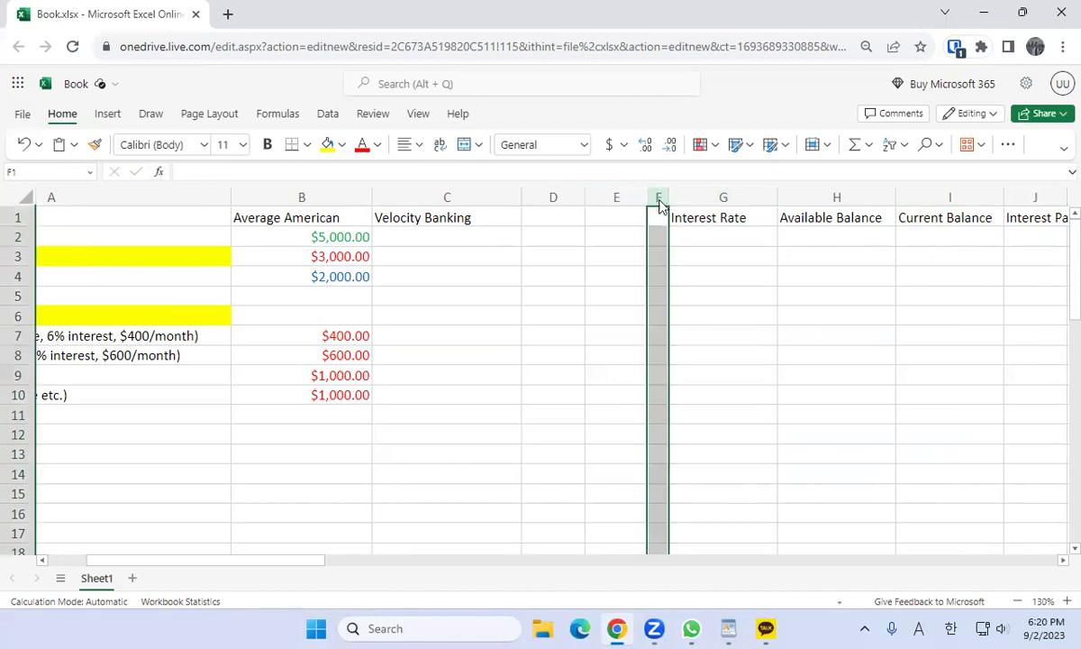
right_click(658, 197)
left_click(684, 379)
left_click(619, 197)
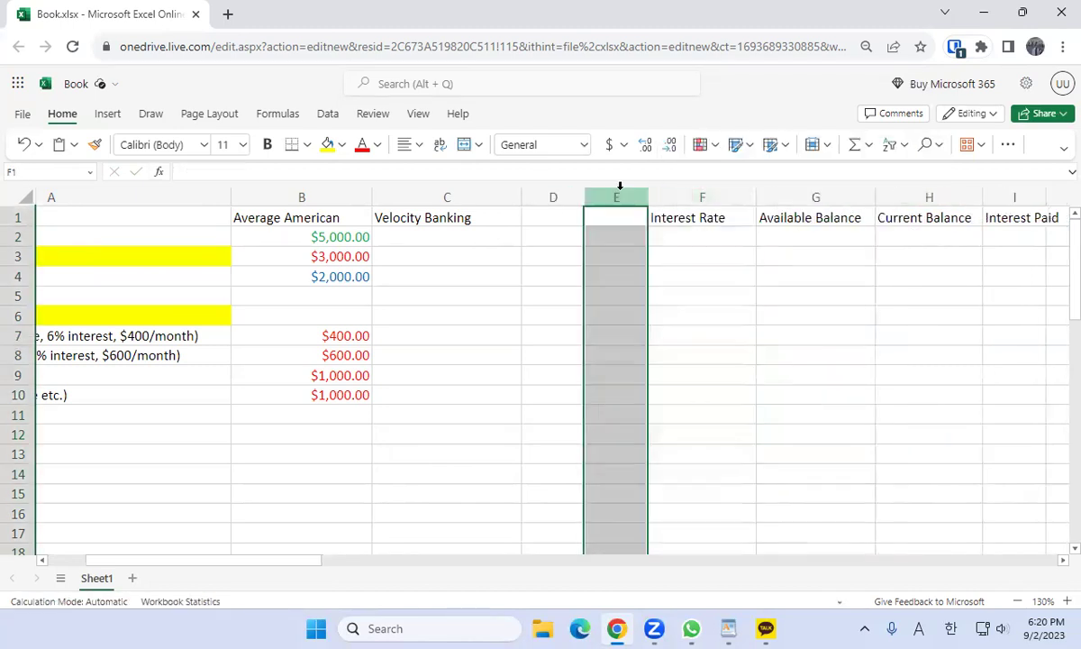
right_click(620, 198)
left_click(652, 370)
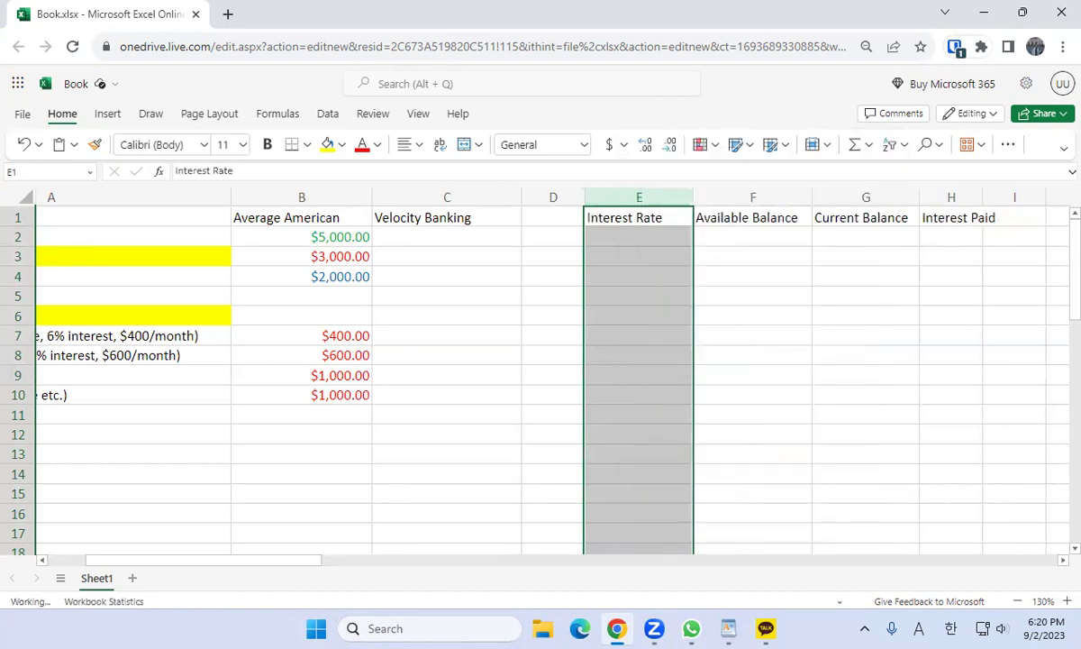
Enter an interest rate of 15% in E2 and an available balance of 25000 in F2
left_click(657, 254)
left_click(643, 219)
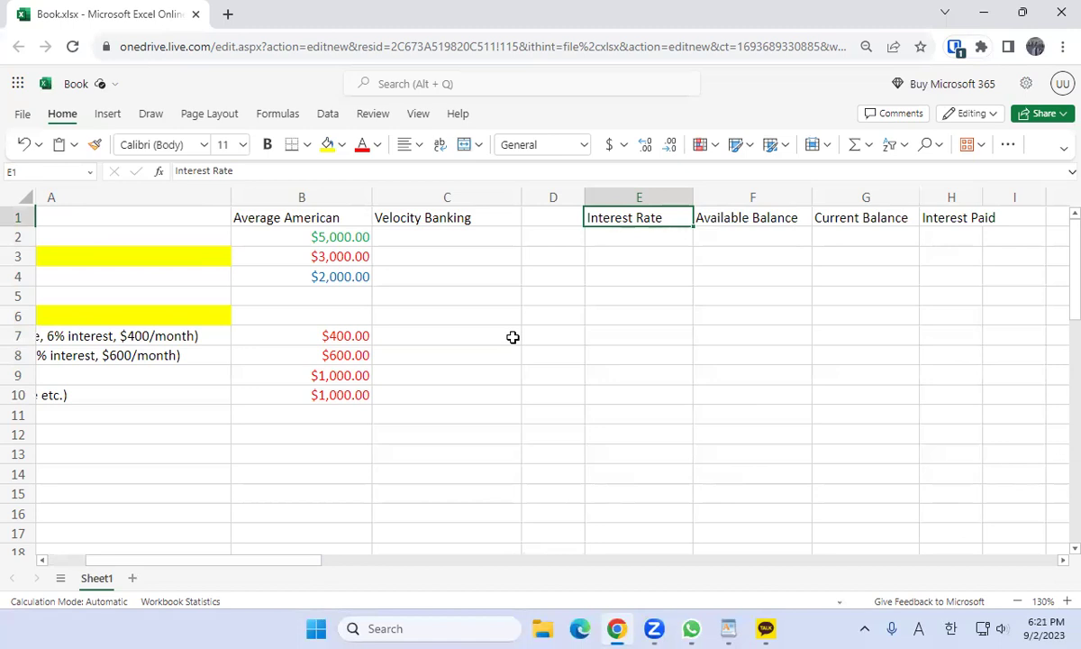
key("Return")
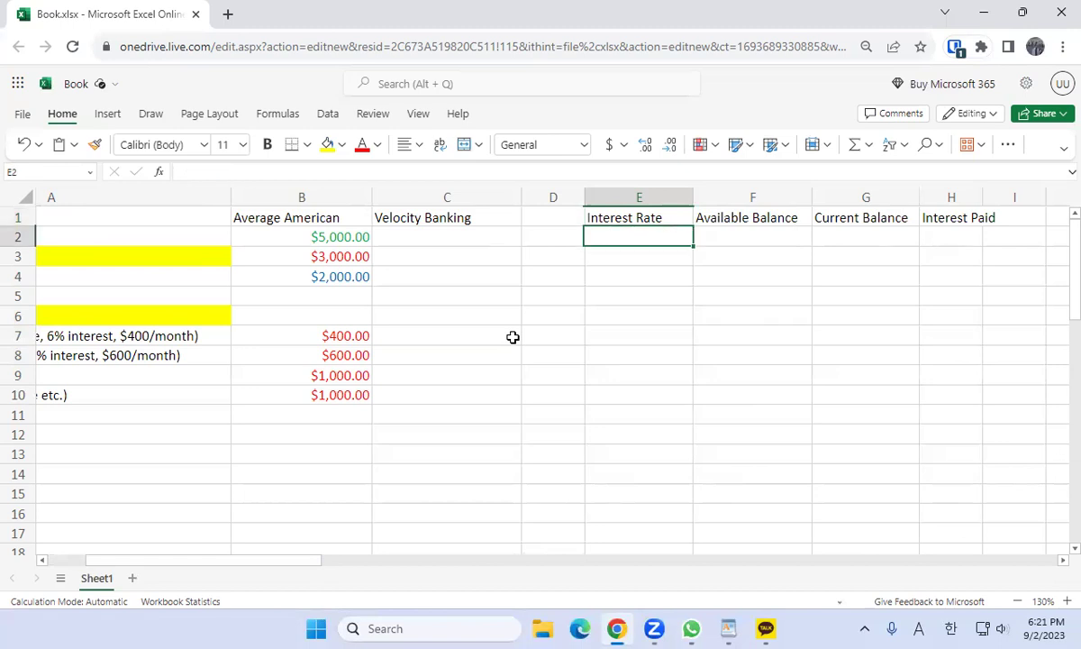
type("15%")
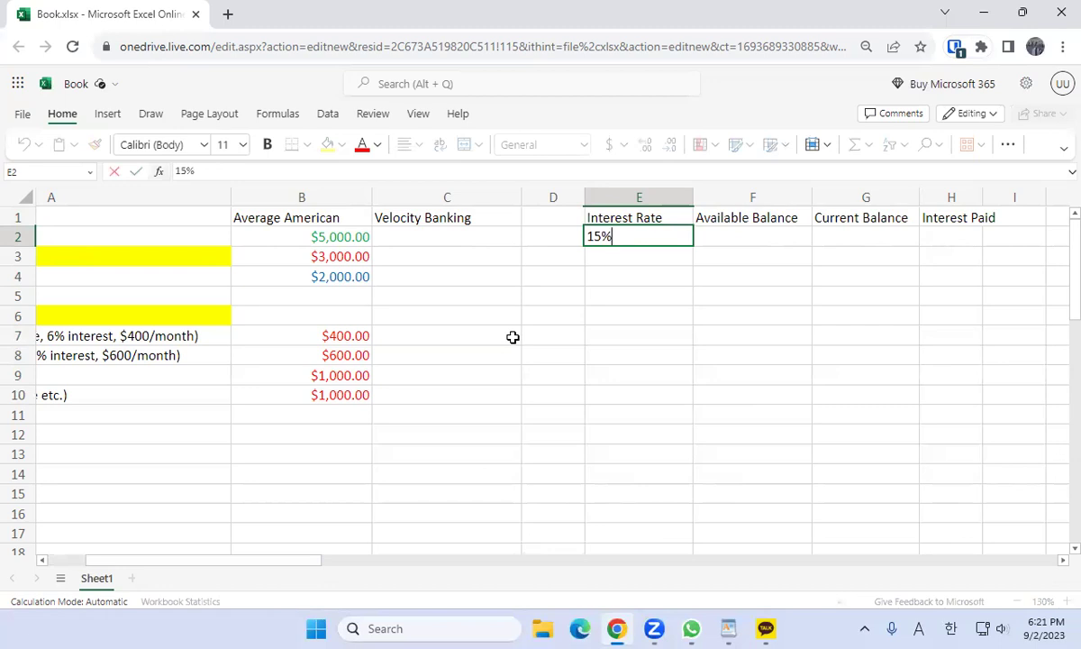
key("Return")
key("Right")
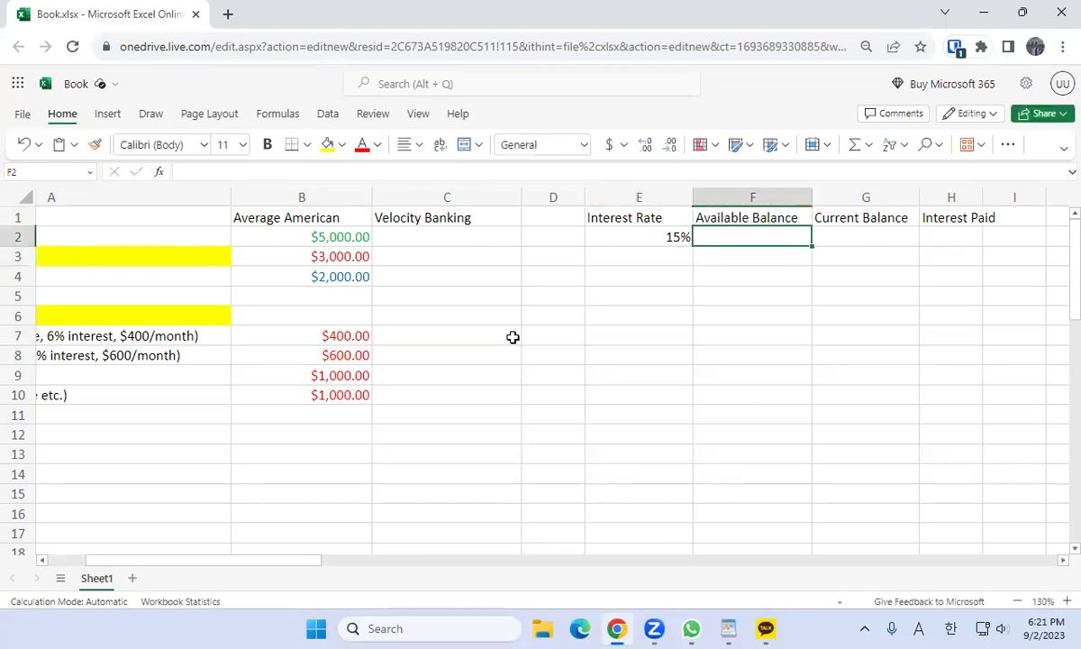
type("25000")
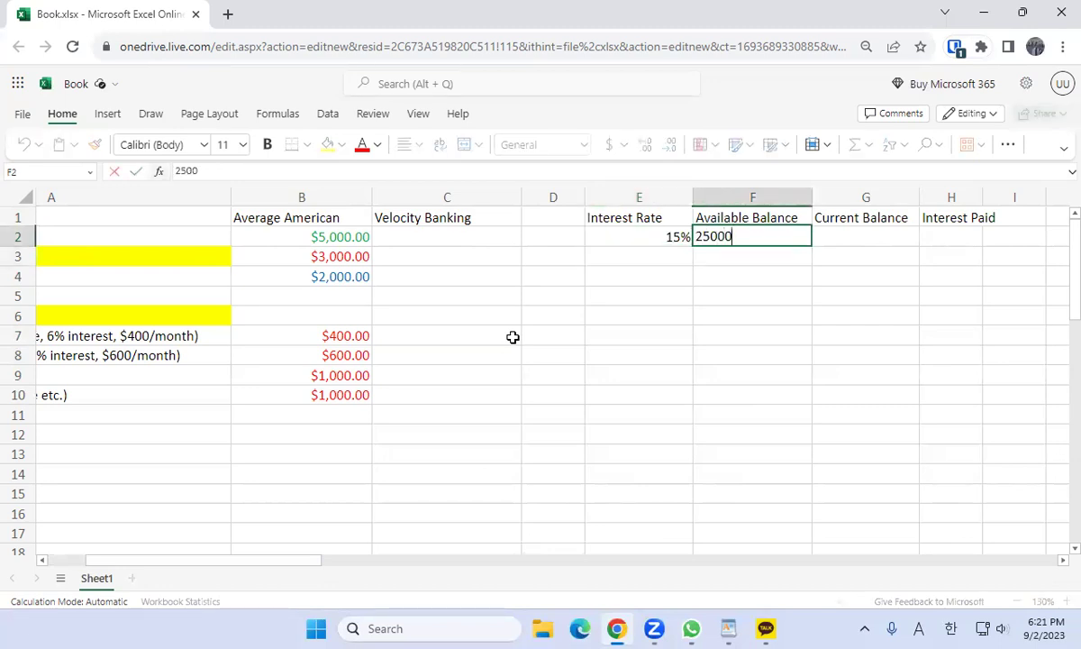
key("Return")
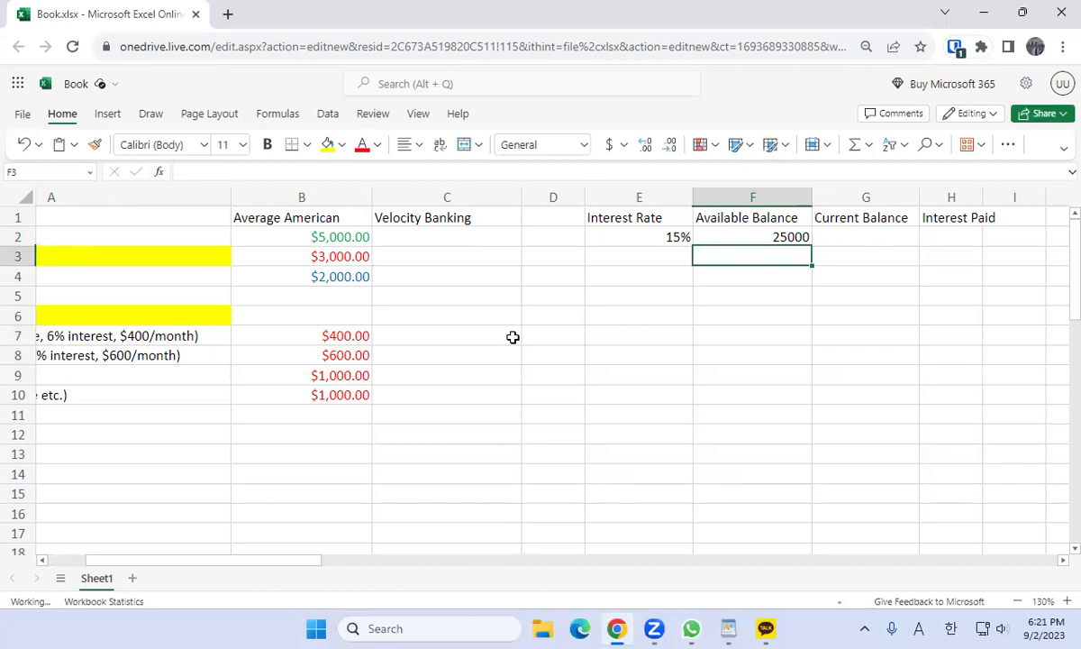
Examine the line-of-credit headings in row 1, from Interest Rate to Interest Paid
key("Up")
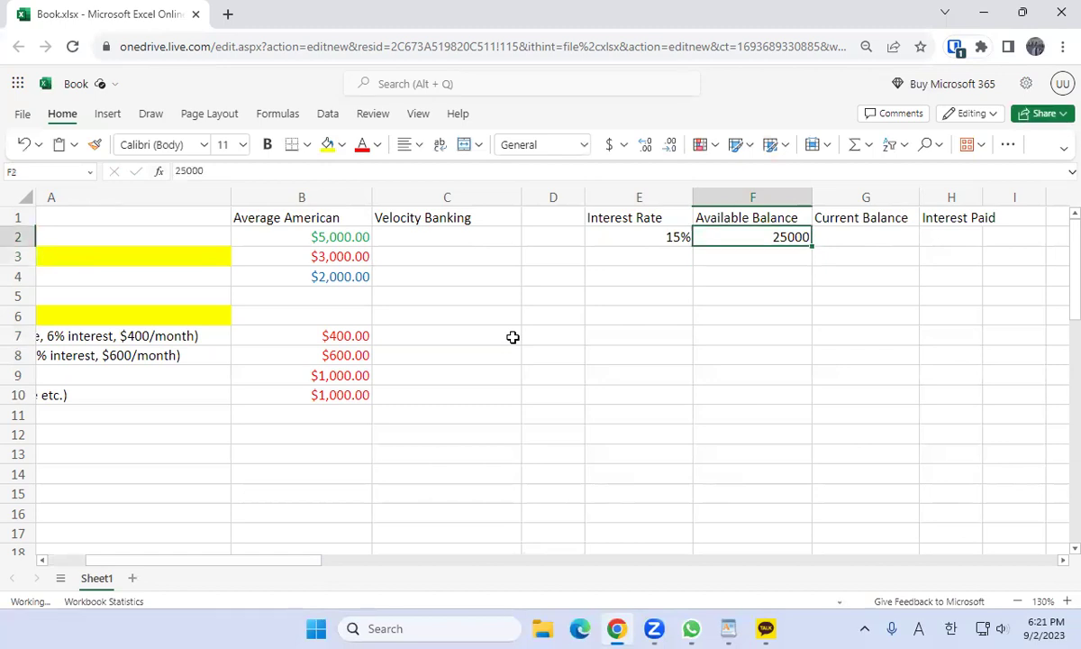
key("Right")
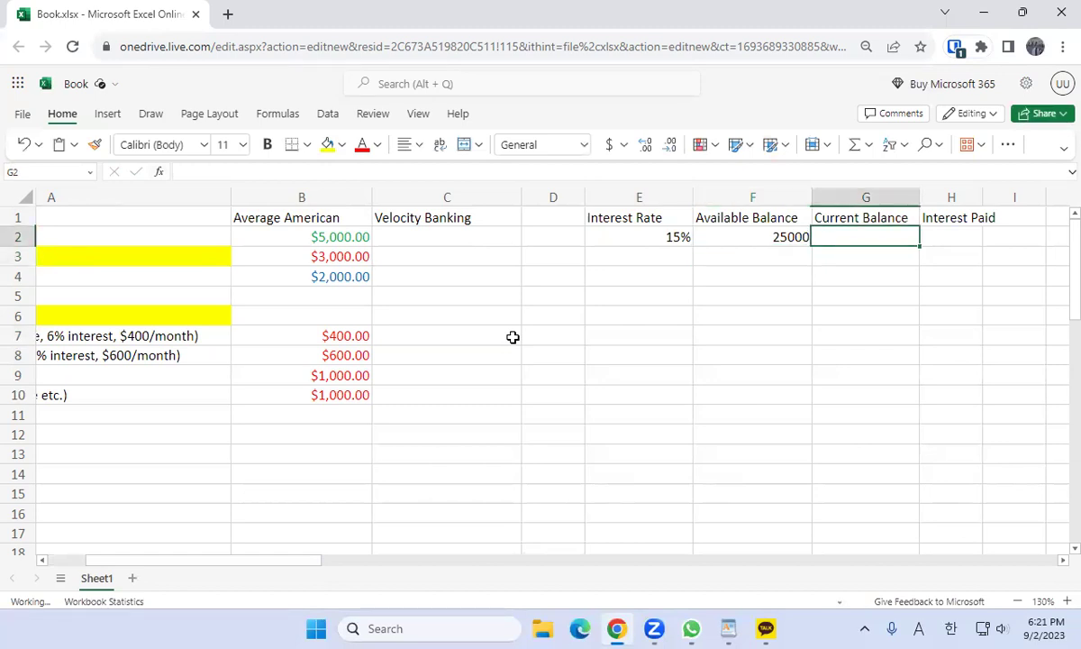
key("Up")
key("Left")
key("Left")
key("Right")
key("Right")
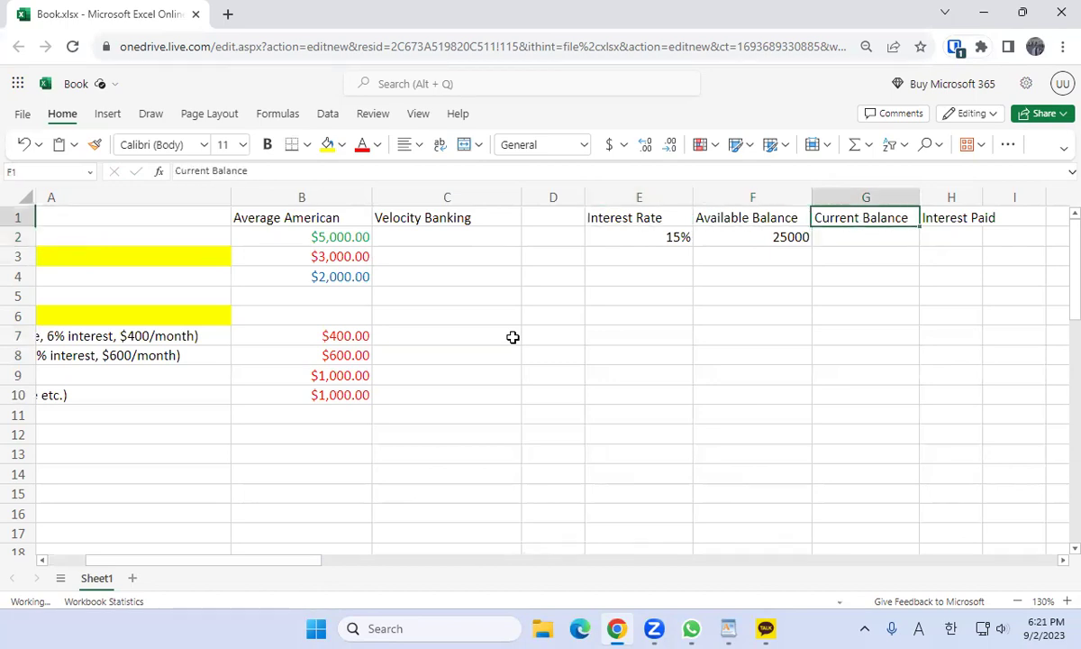
key("Right")
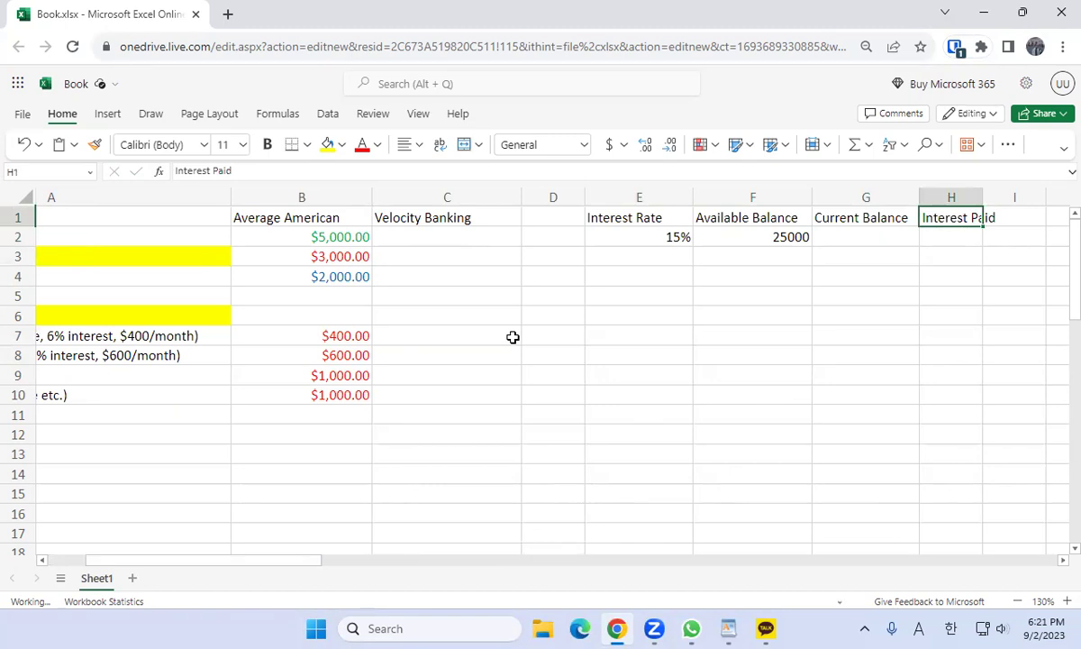
key("Left")
key("Left")
key("Left")
key("Left")
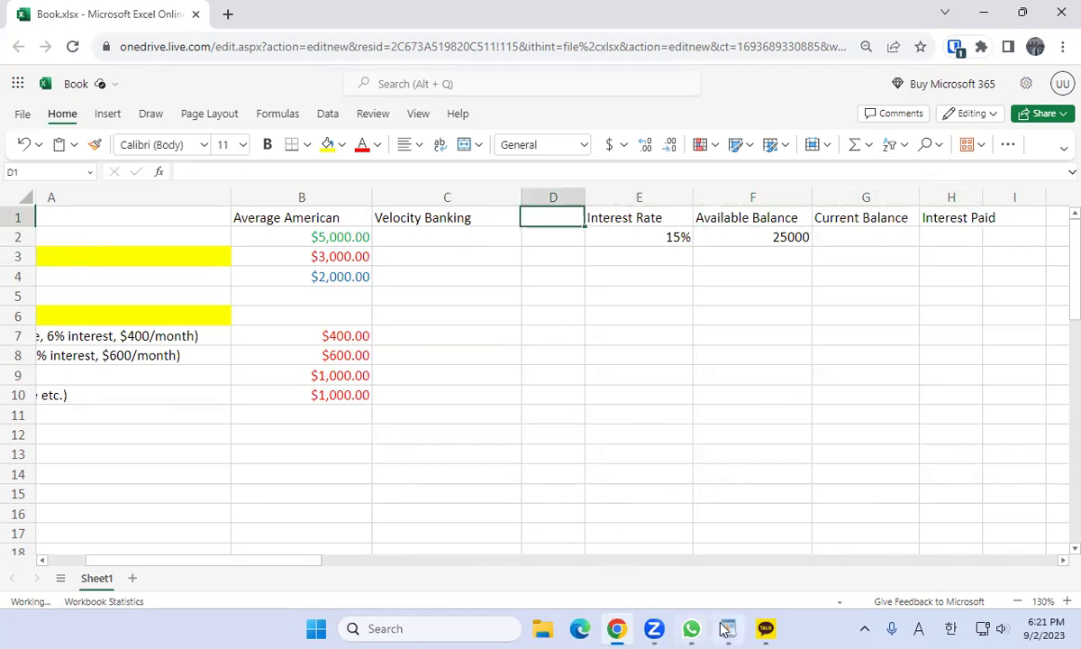
Check the line-of-credit section of the notes in WordPad and return to the Excel sheet
left_click(726, 628)
scroll(368, 389, "down", 1)
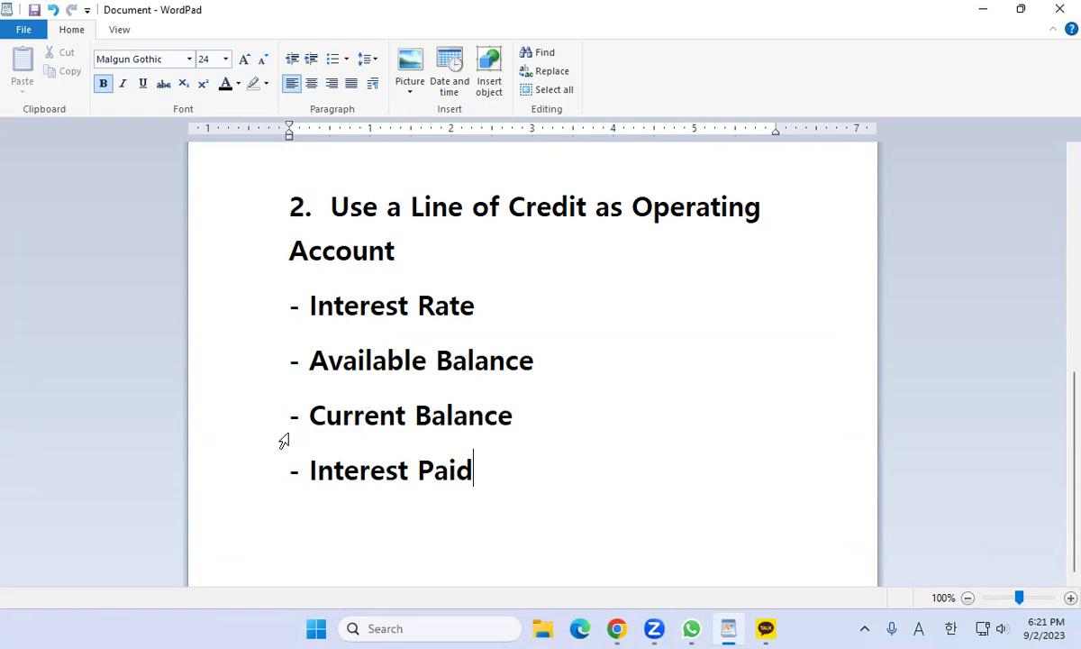
left_click(982, 9)
Enter 5000 in C2 as the Velocity Banking paycheck
left_click(421, 238)
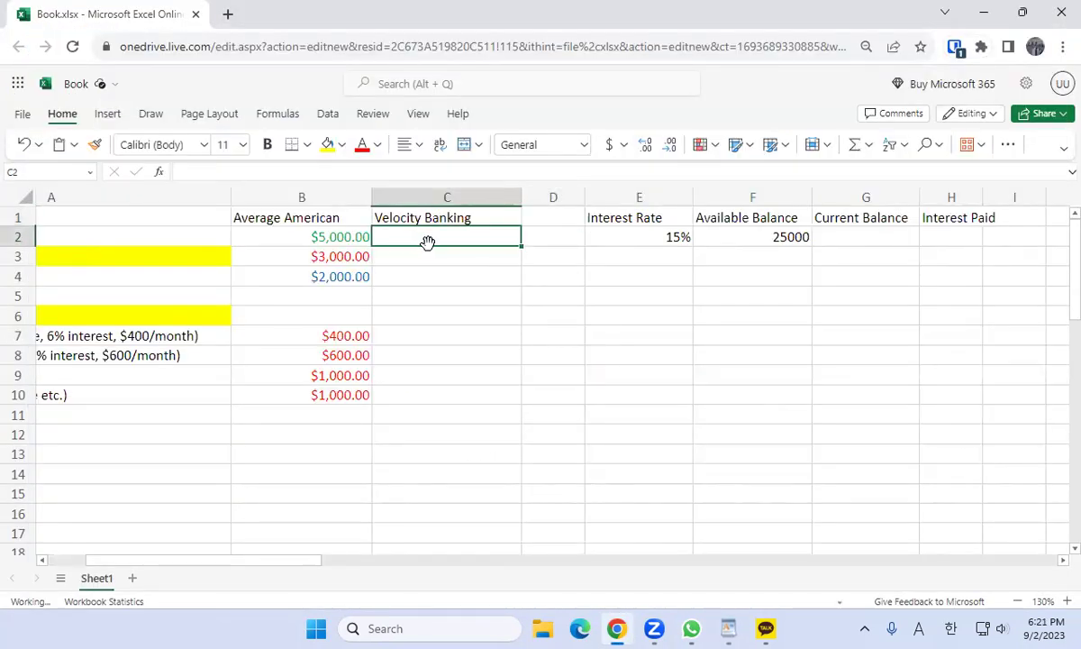
key("Home")
key("Right")
key("Right")
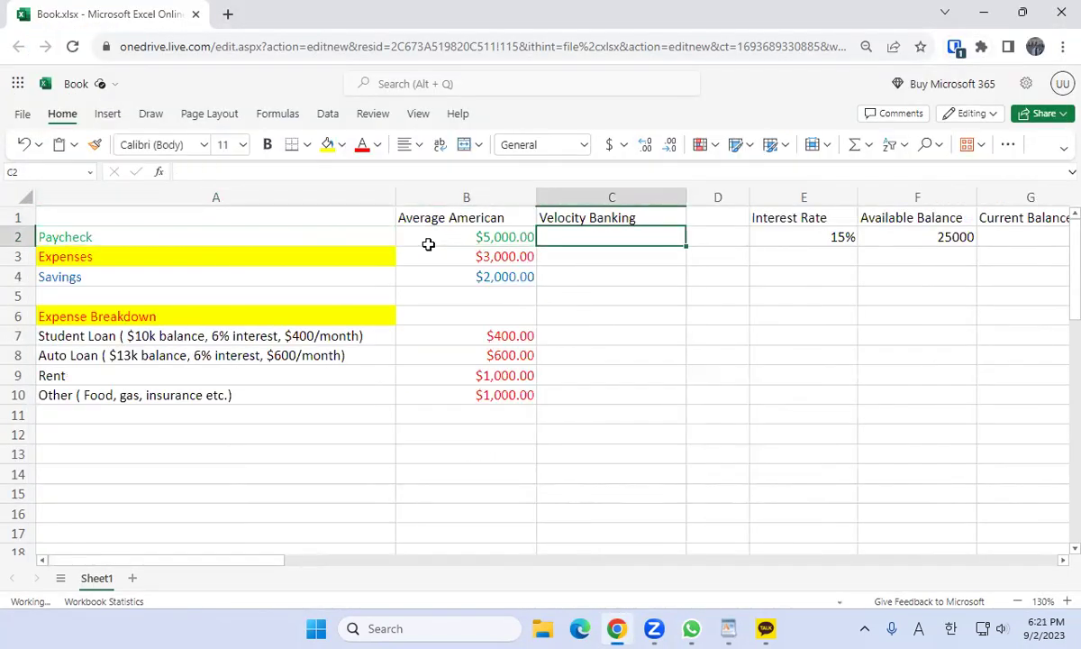
type("5000")
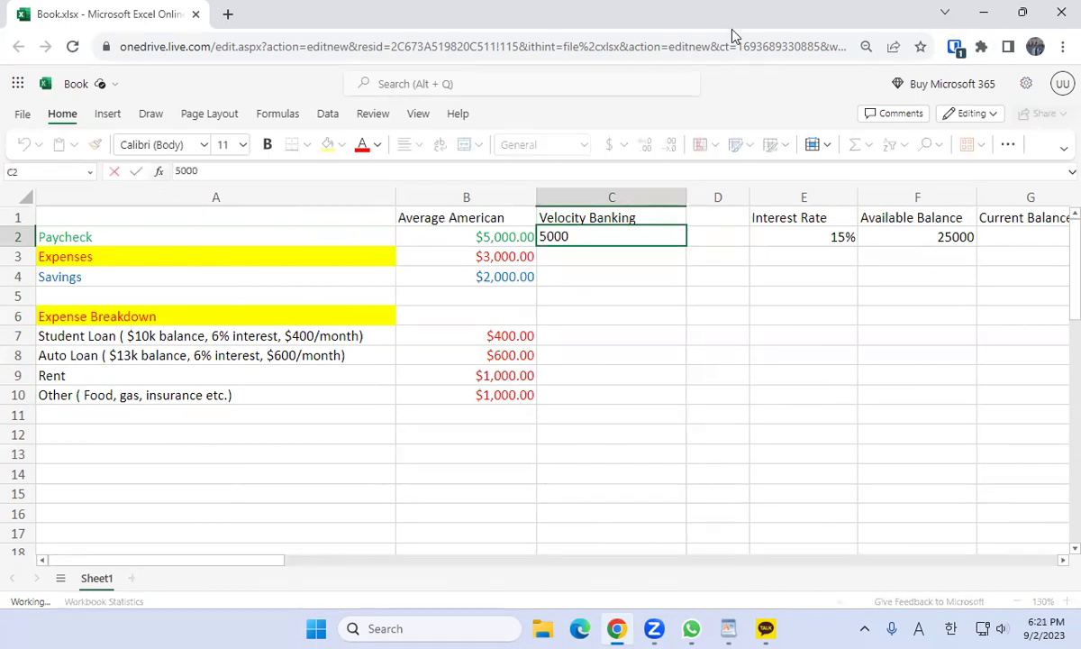
key("Return")
key("Up")
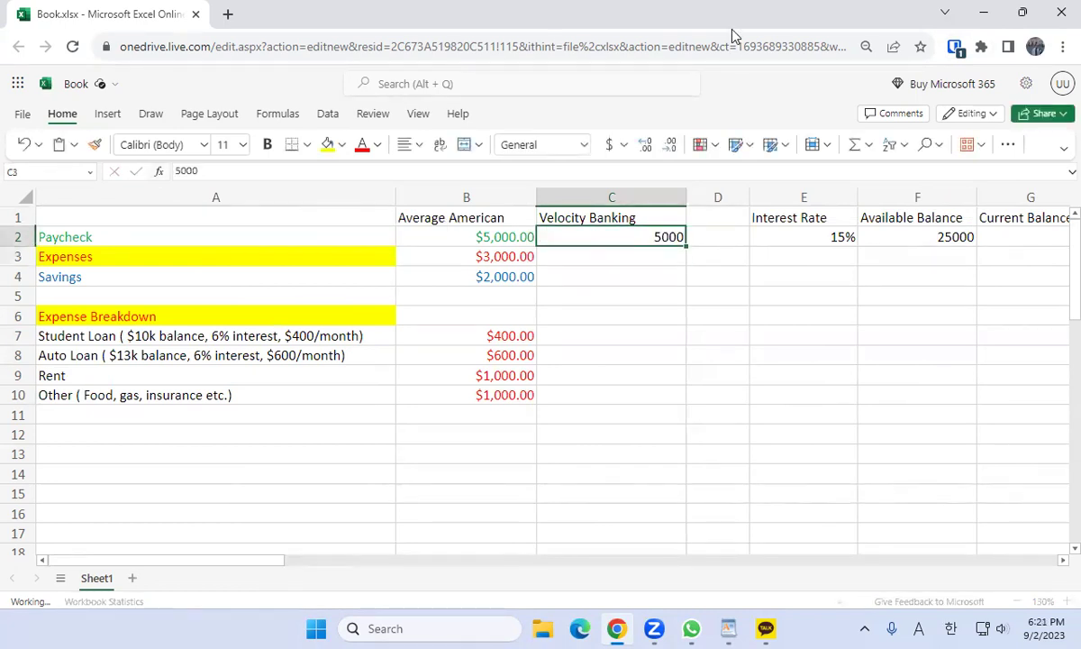
Copy the Average American amounts in B2:B10 into the Velocity Banking column, starting at C2
key("Left")
key("shift+Down")
key("shift+Down")
key("shift+Down")
key("shift+Down")
key("shift+Down")
key("shift+Down")
key("shift+Down")
key("shift+Down")
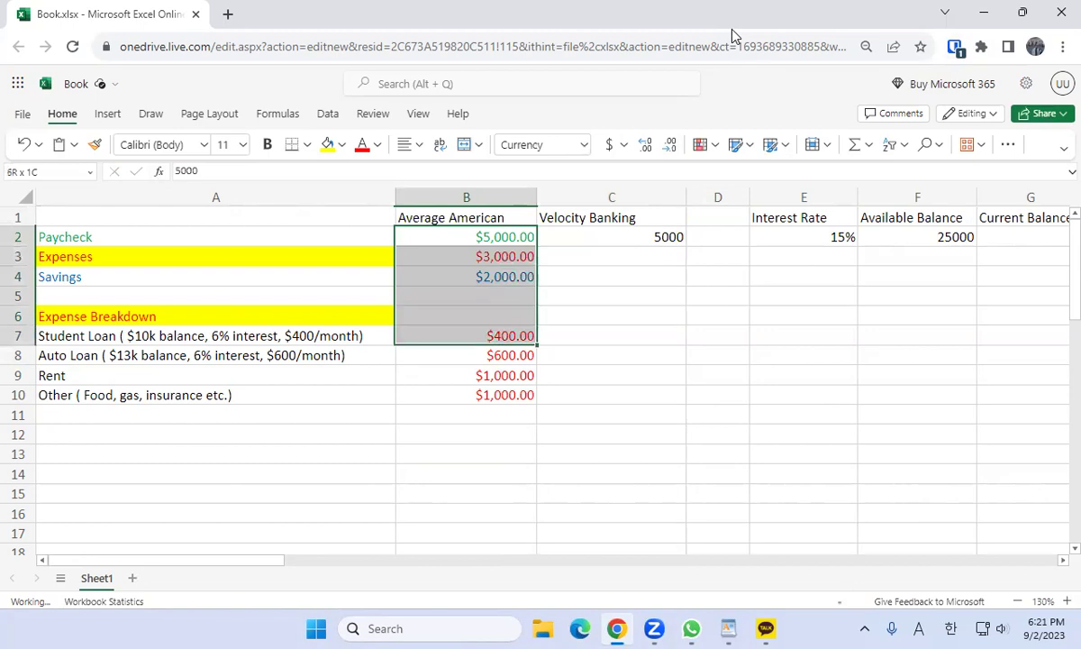
key("ctrl+c")
key("Right")
key("ctrl+v")
Clear the pasted amounts from C2:C10 while keeping their currency and colour formatting
key("Down")
key("Up")
key("shift+Down")
key("shift+Down")
key("shift+Down")
key("shift+Down")
key("shift+Down")
key("shift+Down")
key("shift+Down")
key("shift+Down")
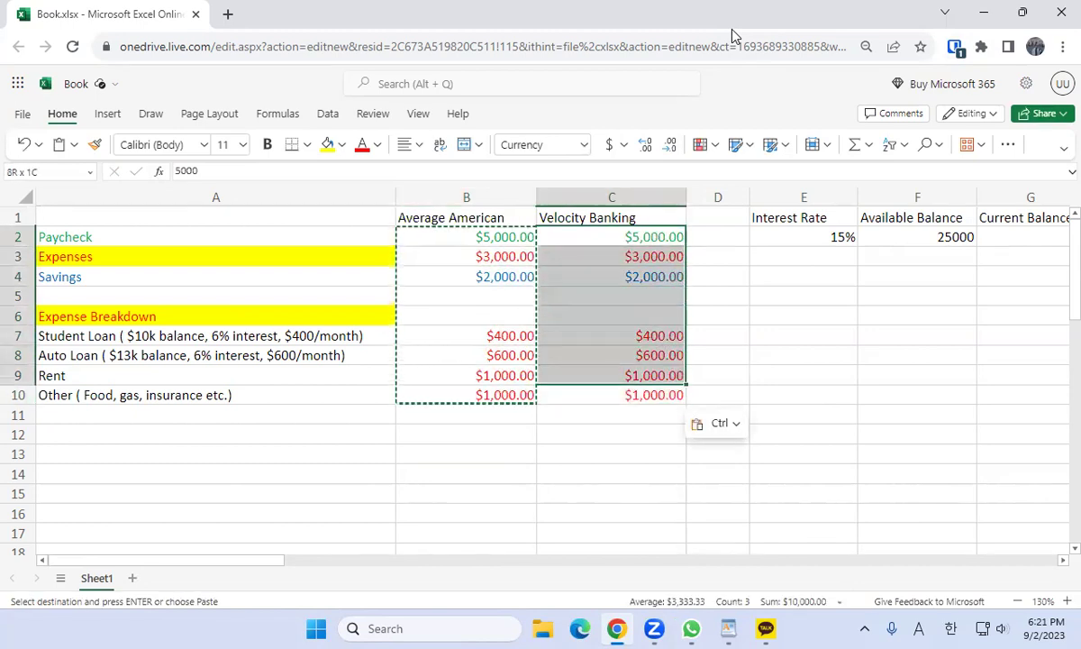
key("Delete")
Re-enter the Velocity Banking paycheck of 5000 in the formatted cell C2
key("Up")
key("Down")
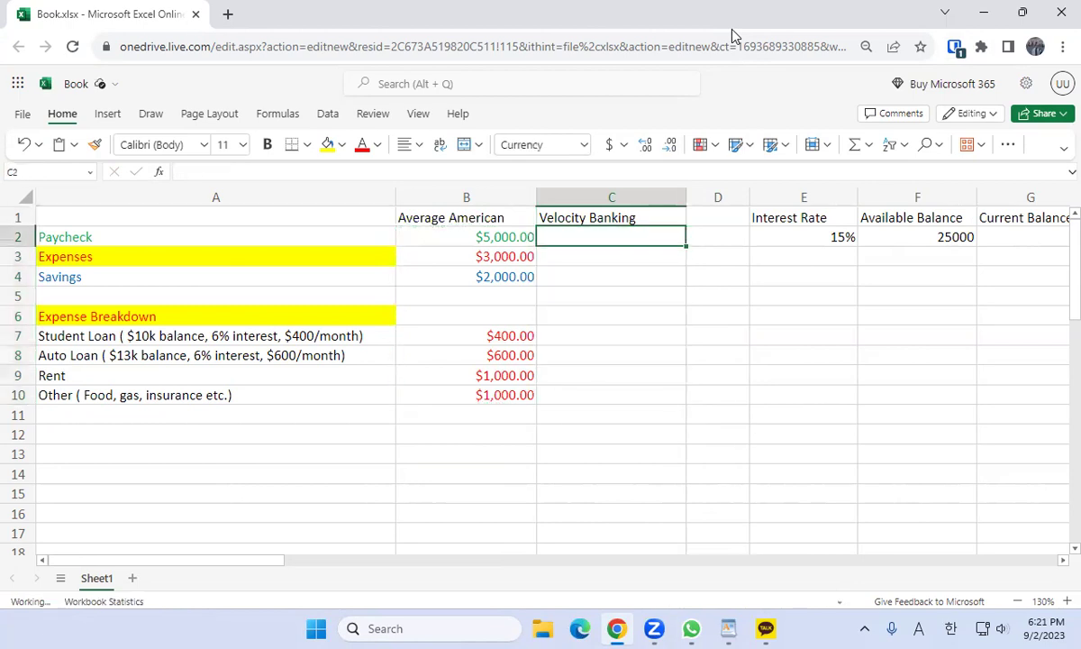
type("5000")
key("Return")
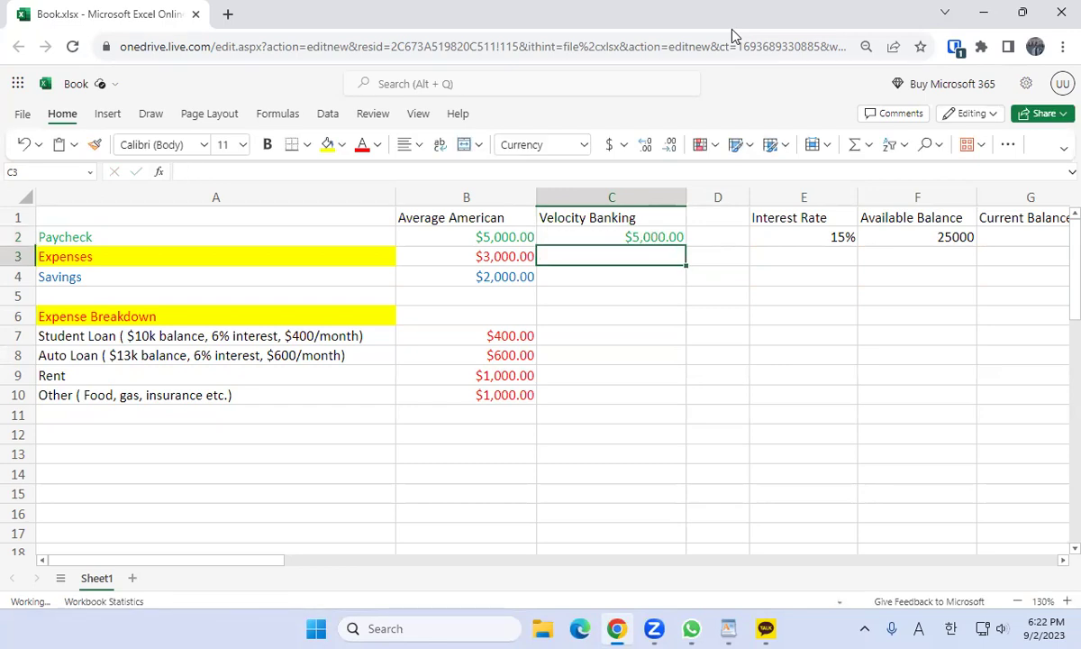
Look over row 3 toward the line-of-credit columns and back to the Expense Breakdown heading
key("Right")
key("Right")
key("Right")
key("Right")
key("Left")
key("Left")
key("Left")
key("Left")
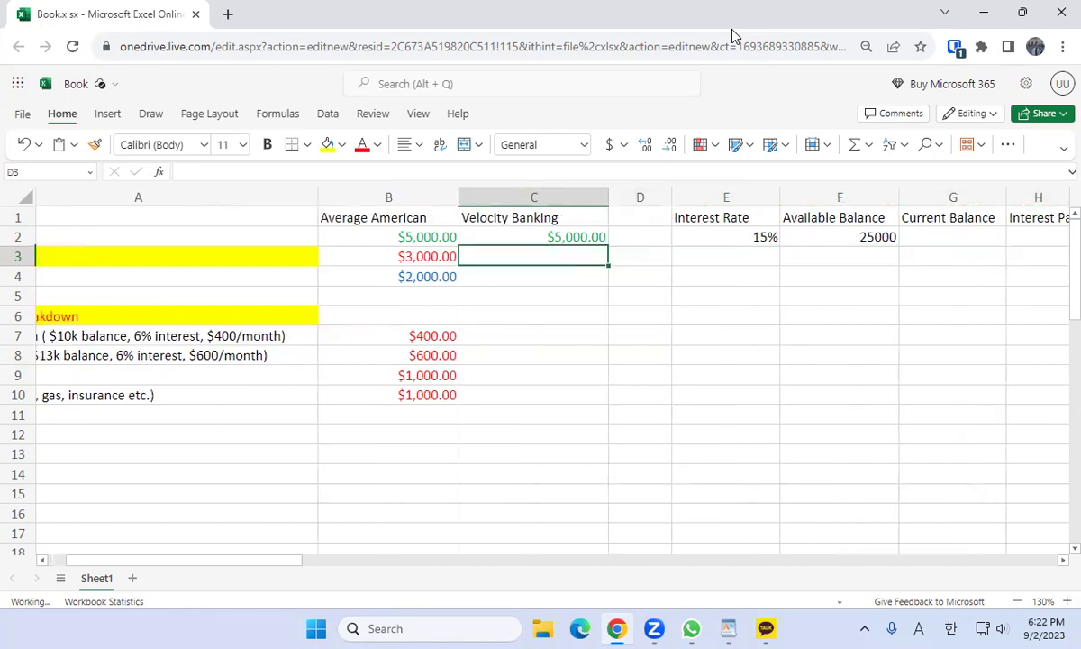
key("Left")
key("Left")
key("Down")
key("Down")
key("Down")
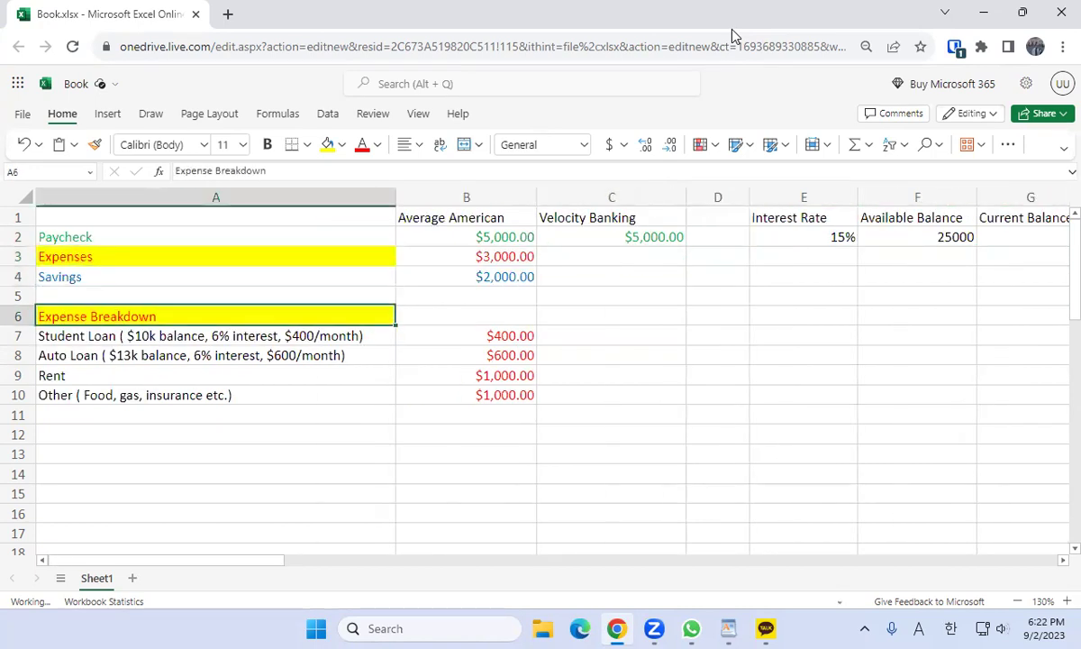
Examine the line-of-credit columns in row 2, including the current balance and available balance cells
key("Right")
key("Right")
key("Up")
key("Right")
key("Up")
key("Right")
key("Up")
key("Right")
key("Up")
key("Right")
key("Up")
key("Down")
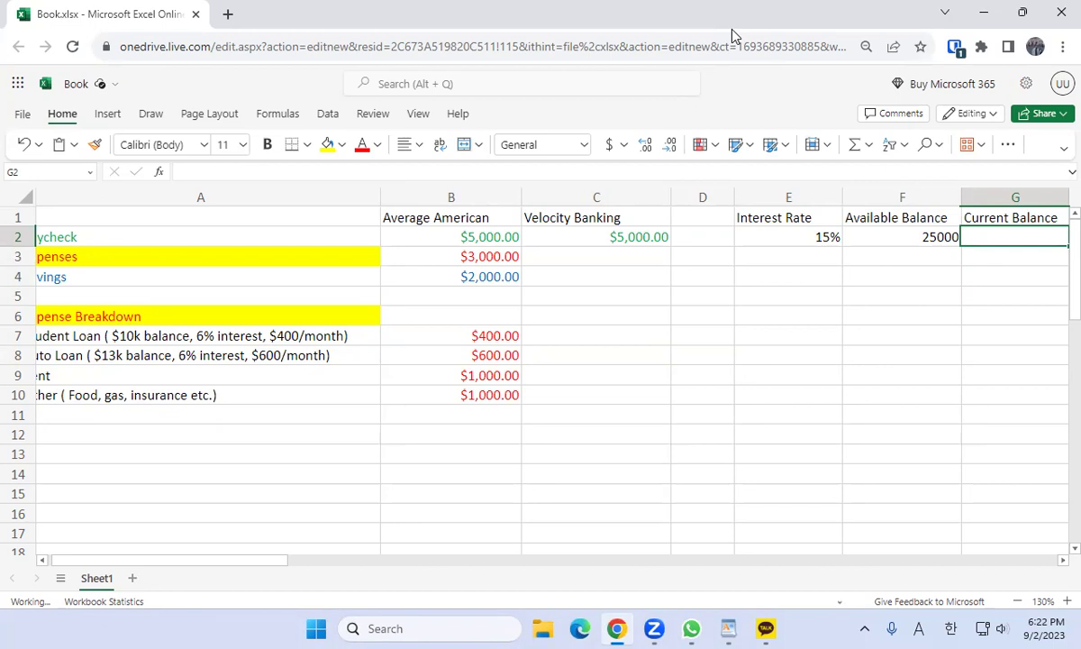
key("Left")
key("Left")
key("Left")
key("Left")
key("Right")
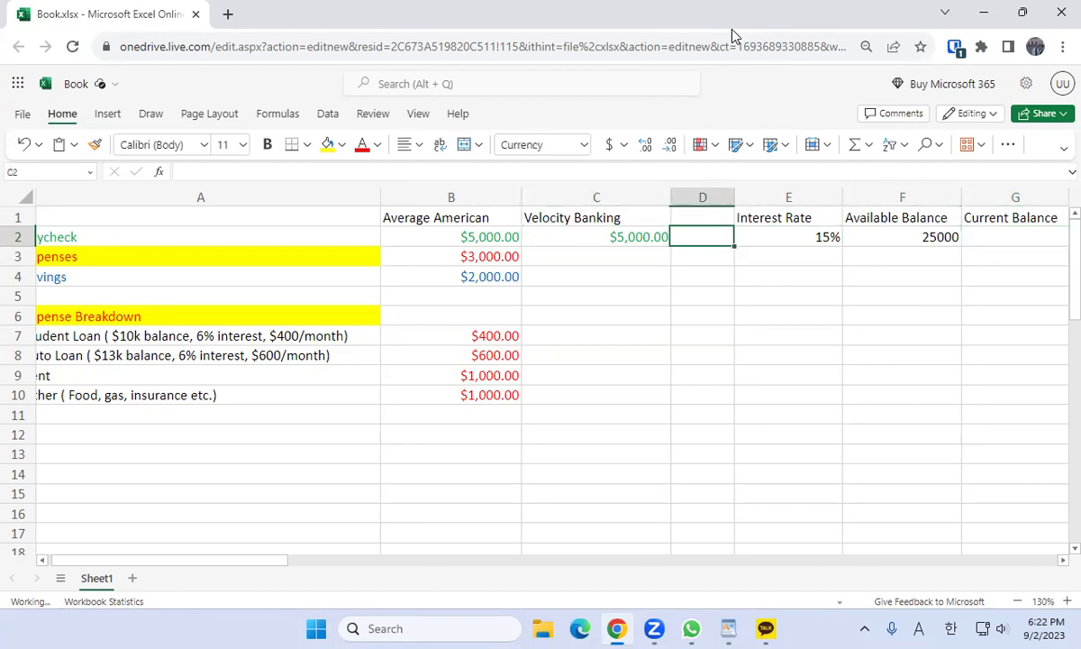
key("Right")
key("Right")
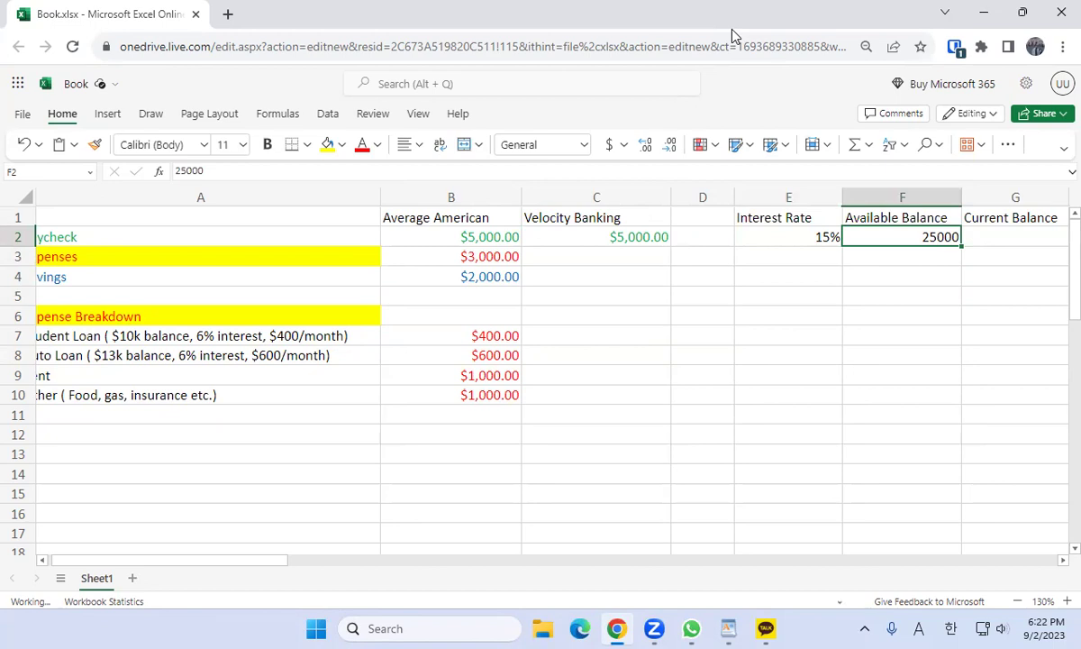
Examine the Student Loan and Auto Loan entries in the expense breakdown
key("Left")
key("Left")
key("Left")
key("Left")
key("Left")
key("Down")
key("Down")
key("Down")
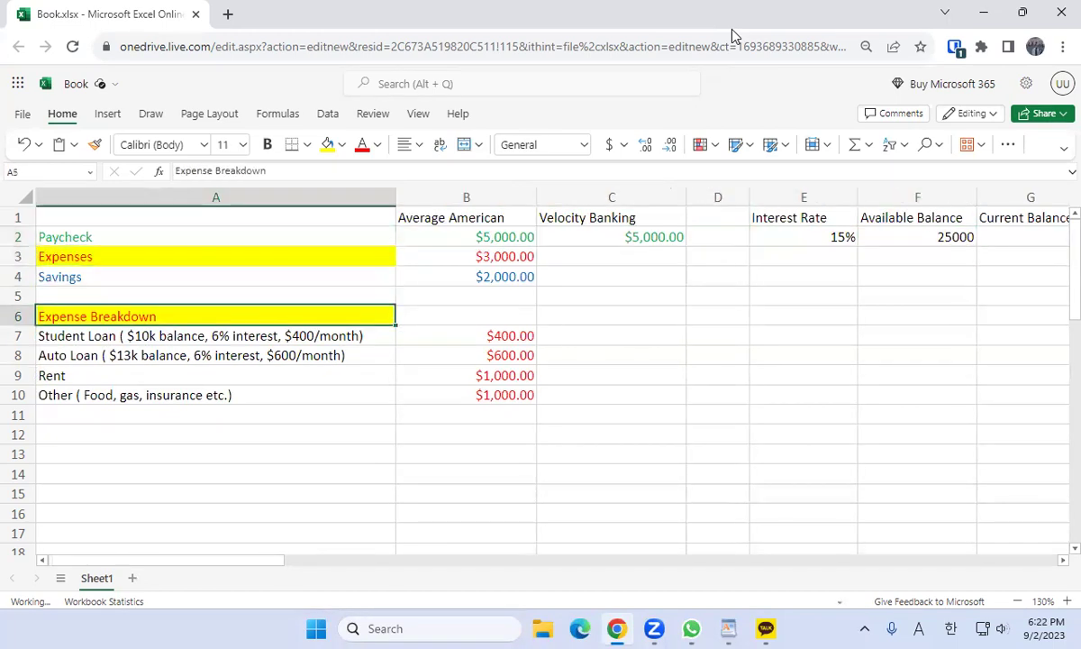
key("Down")
key("shift+Down")
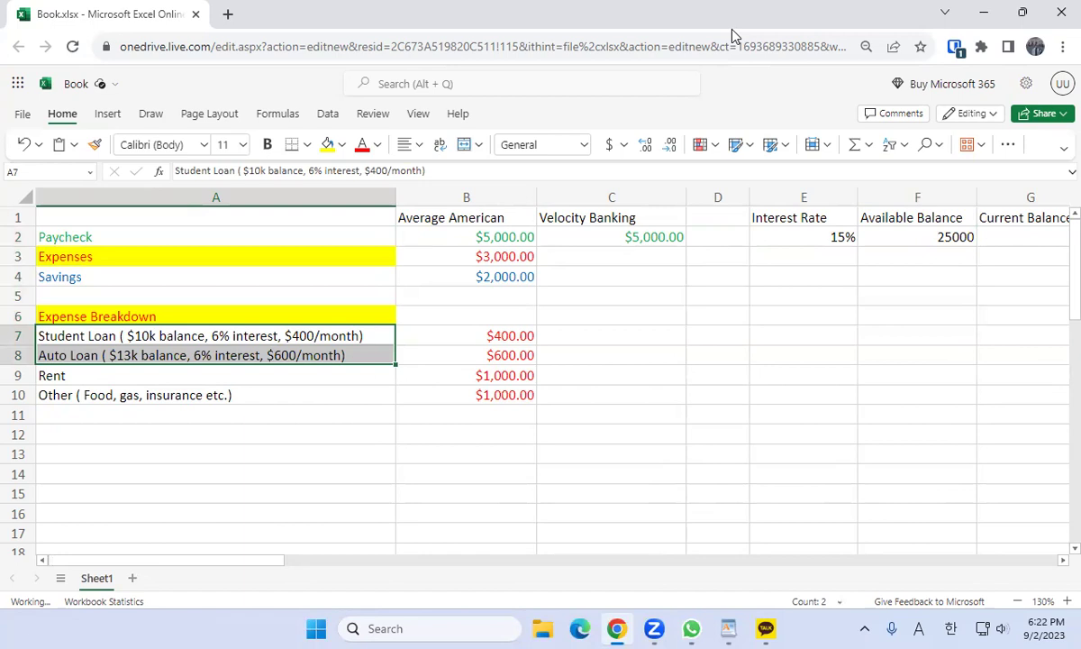
Enter 23000 as the line of credit's current balance in G2
key("Up")
key("Right")
key("Up")
key("Up")
key("Up")
key("Right")
key("Right")
key("Right")
key("Up")
key("Right")
key("Right")
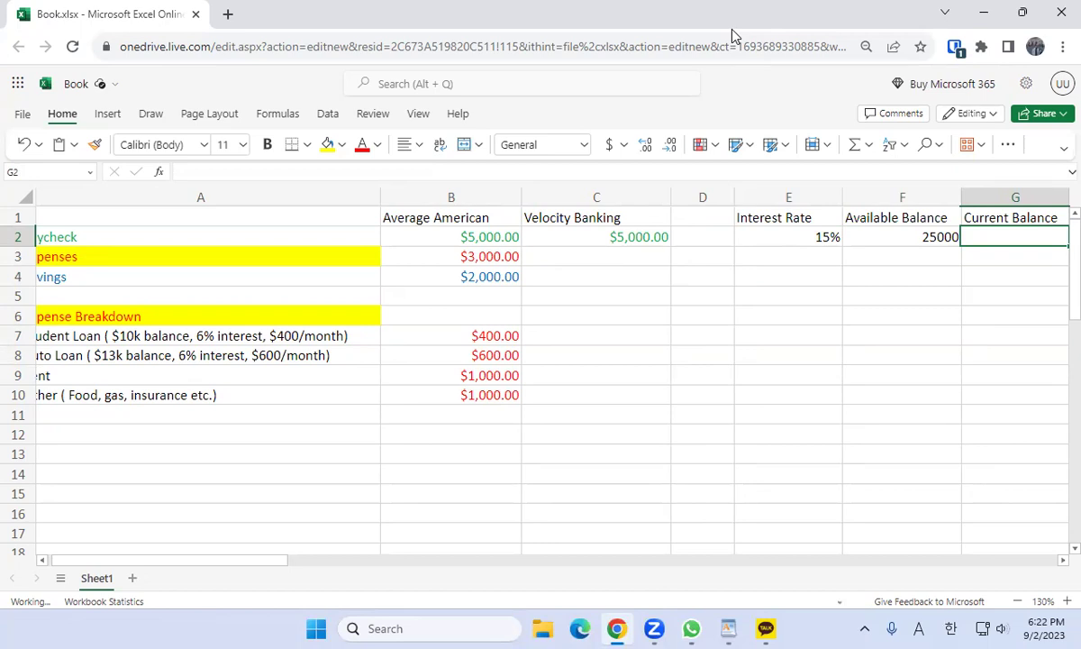
key("Left")
key("Right")
type("23000")
key("Return")
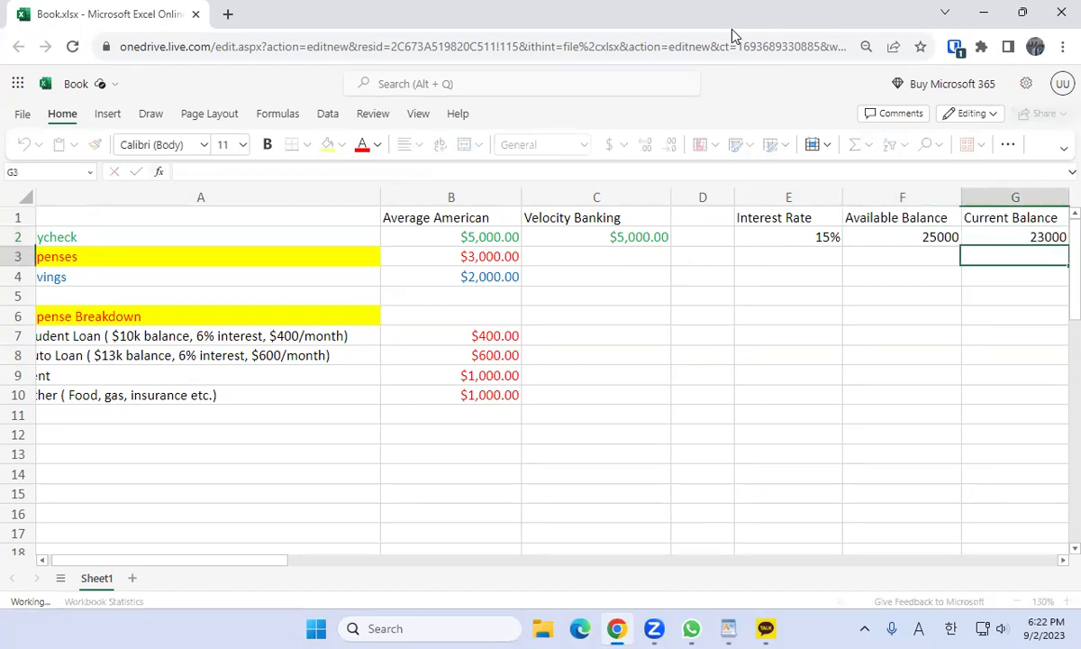
Set the Velocity Banking payments for the student loan (C7) and auto loan (C8) to 0
key("Left")
key("Left")
key("Left")
key("Left")
key("Left")
key("Left")
key("Down")
key("Down")
key("Down")
key("Down")
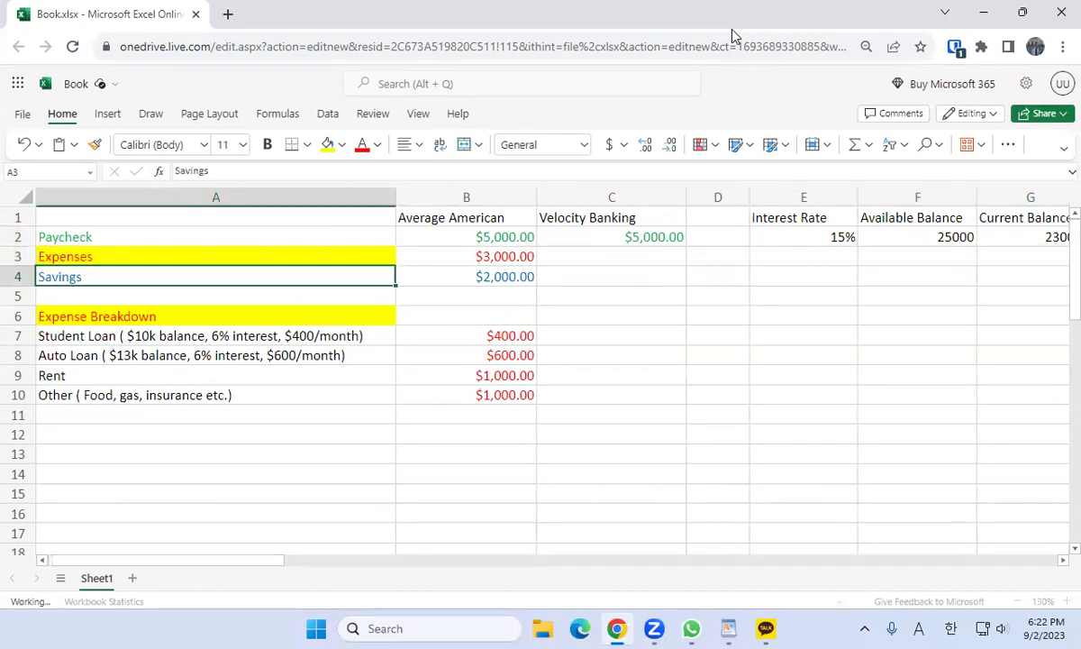
key("shift+Down")
key("Right")
key("Right")
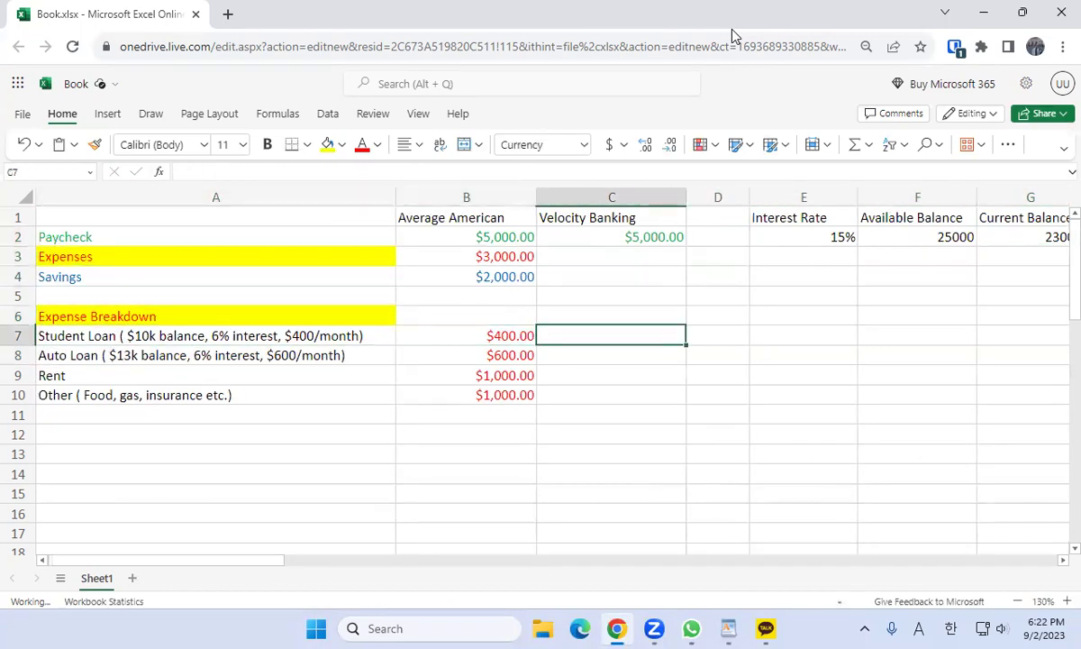
type("0")
key("Return")
type("00")
key("Return")
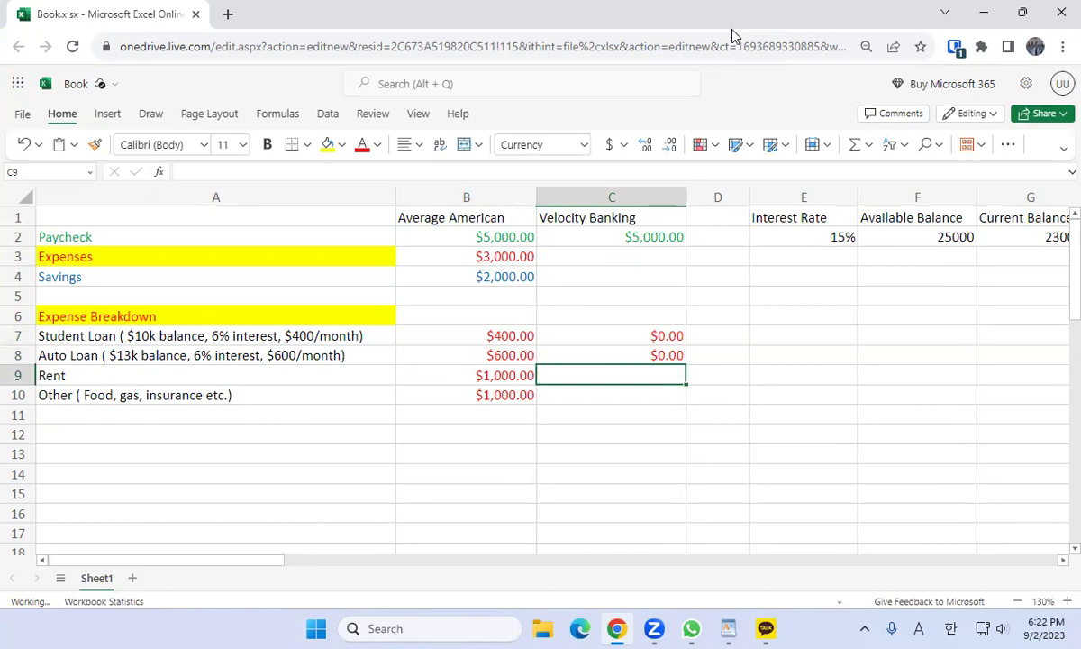
Enter 2000 as the Velocity Banking expenses in C3
key("Up")
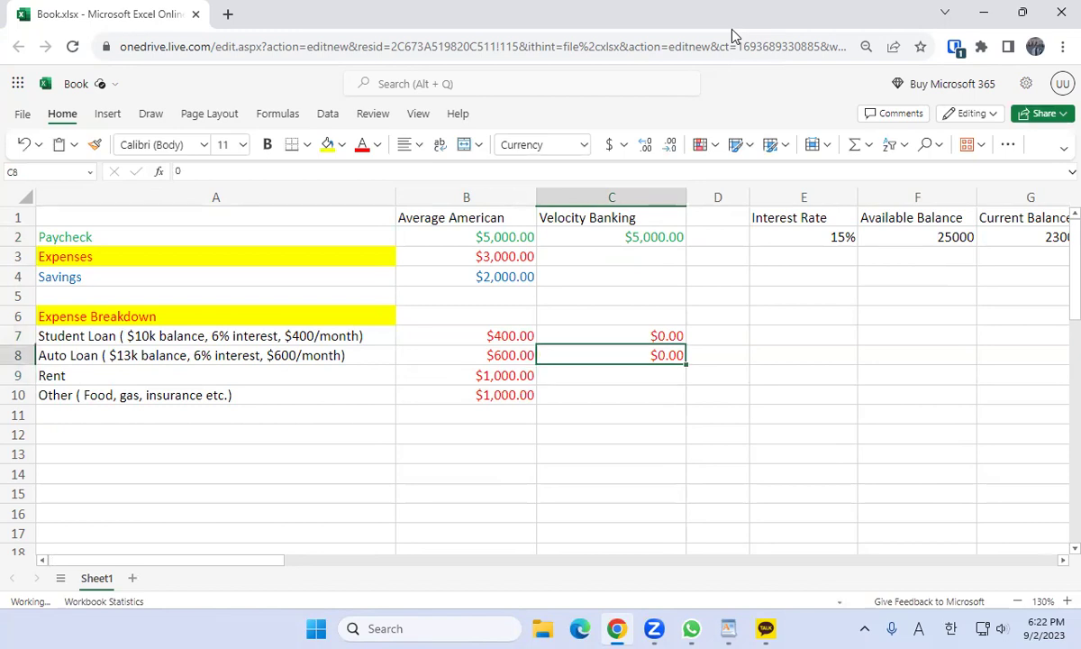
key("Up")
key("Up")
key("Up")
key("Up")
key("Up")
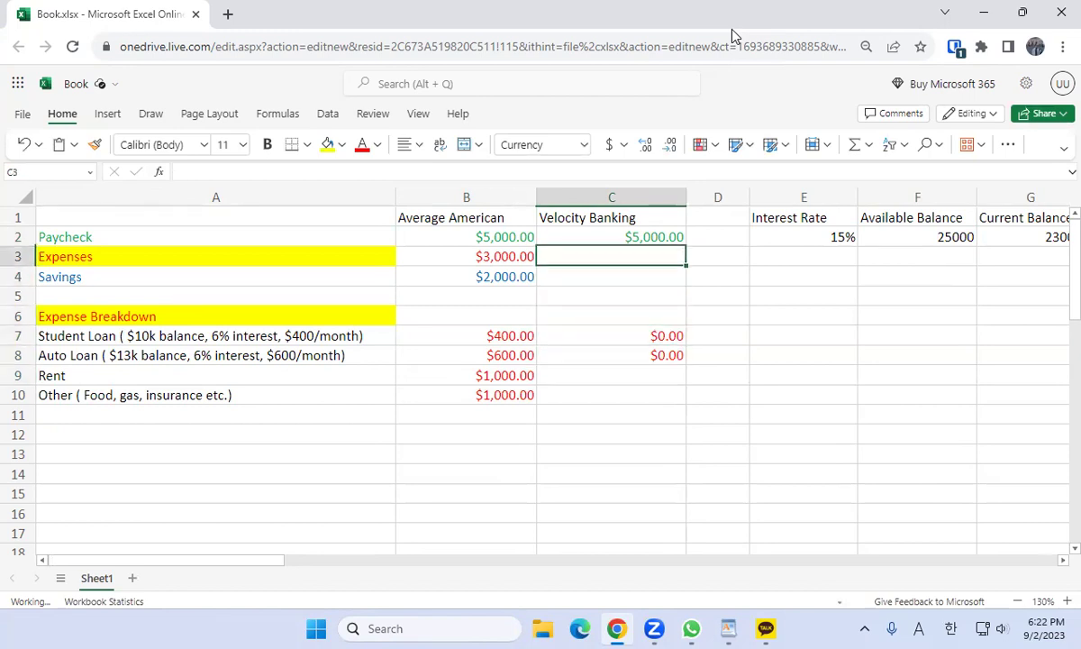
type("2000")
key("Return")
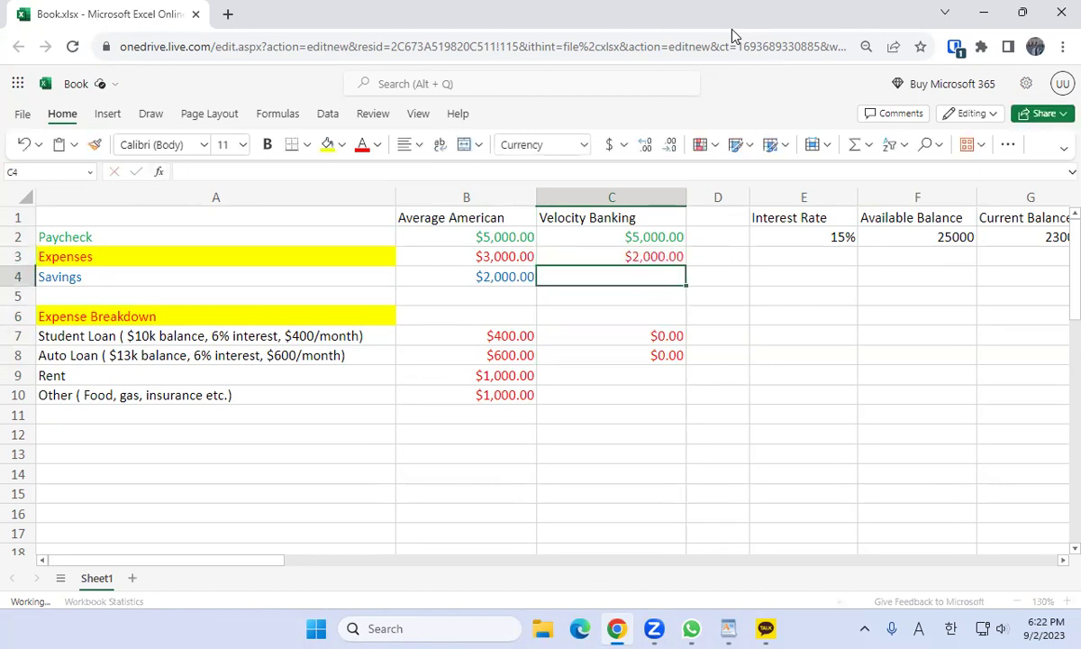
Enter 1000 each for Velocity Banking rent in C9 and other expenses in C10
key("Down")
key("Down")
key("Down")
key("Down")
key("Down")
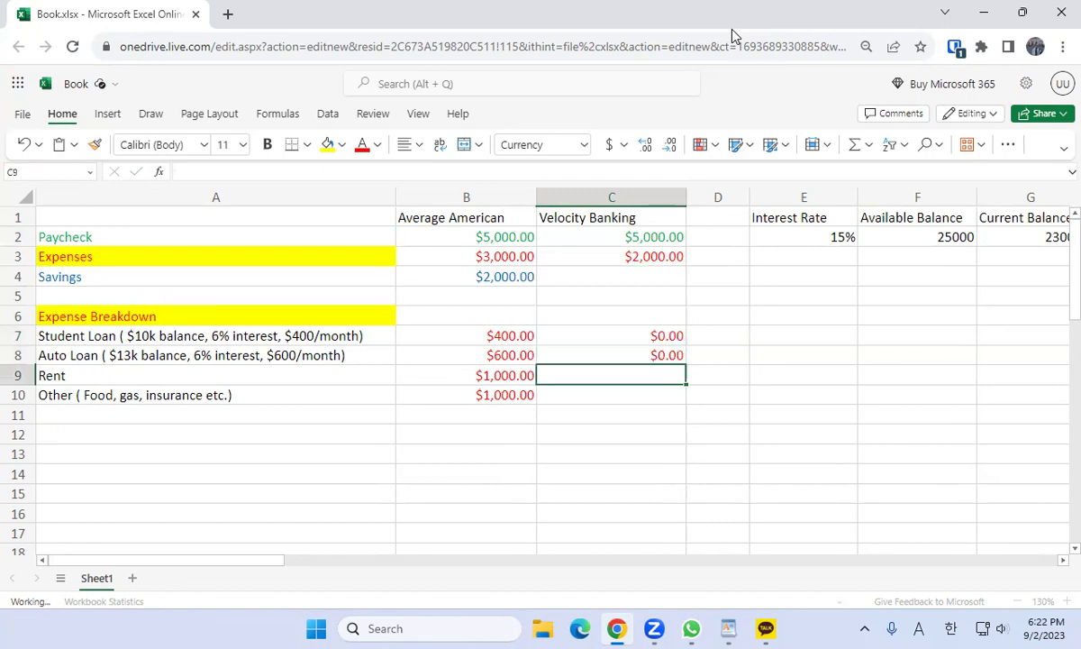
type("1,000")
key("Return")
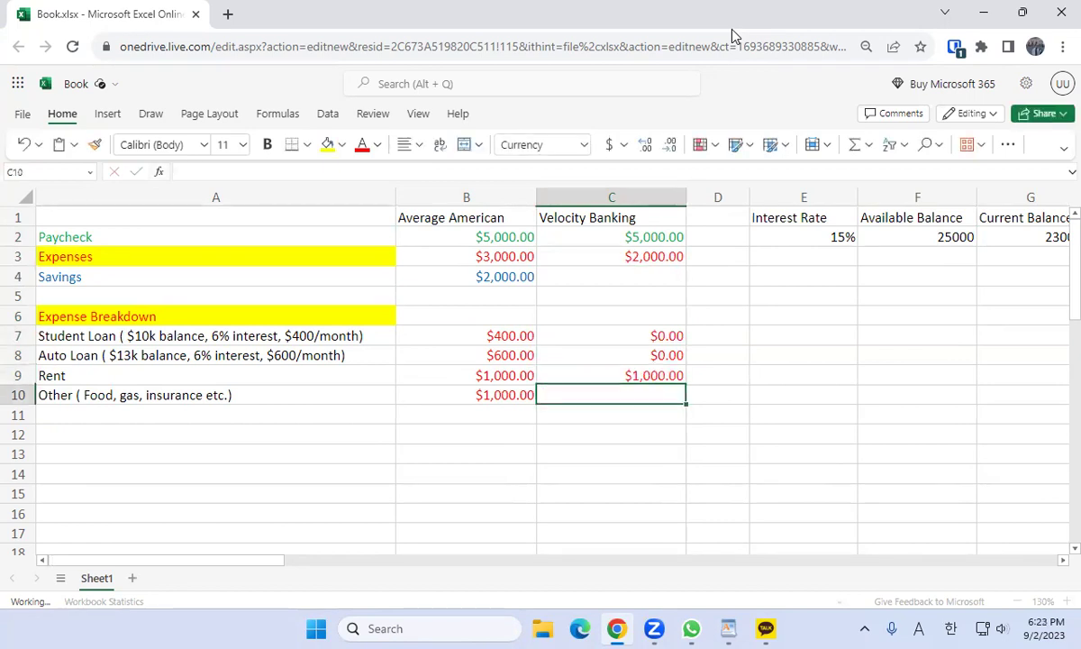
type("1000")
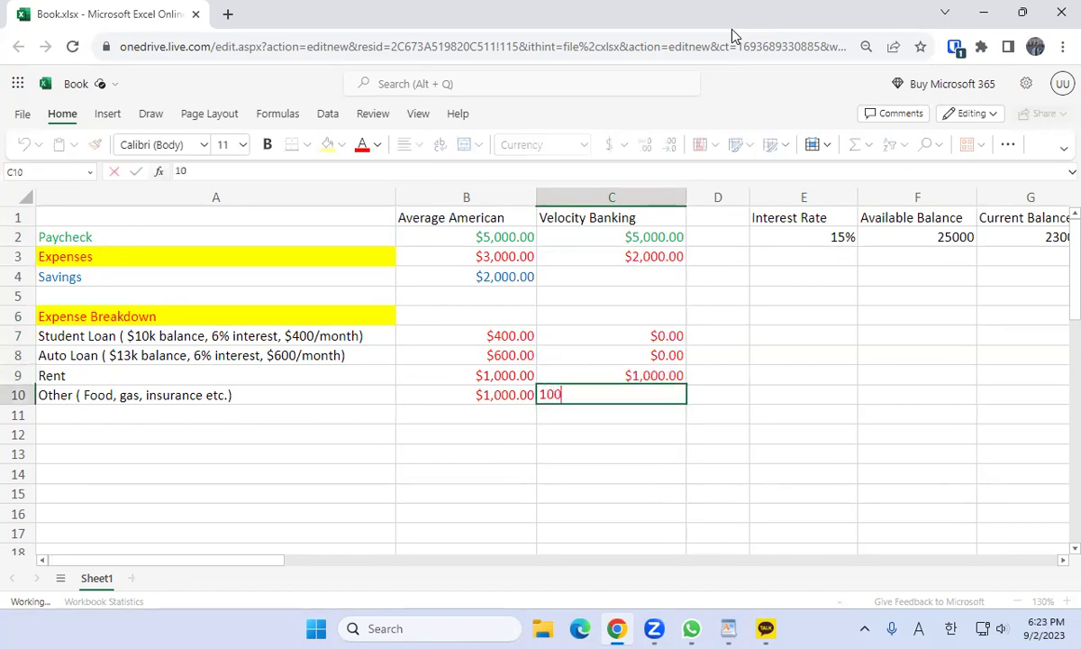
key("Return")
Review the Velocity Banking expense breakdown and expenses, ending at the line of credit's current balance in G2
key("Up")
key("Up")
key("Up")
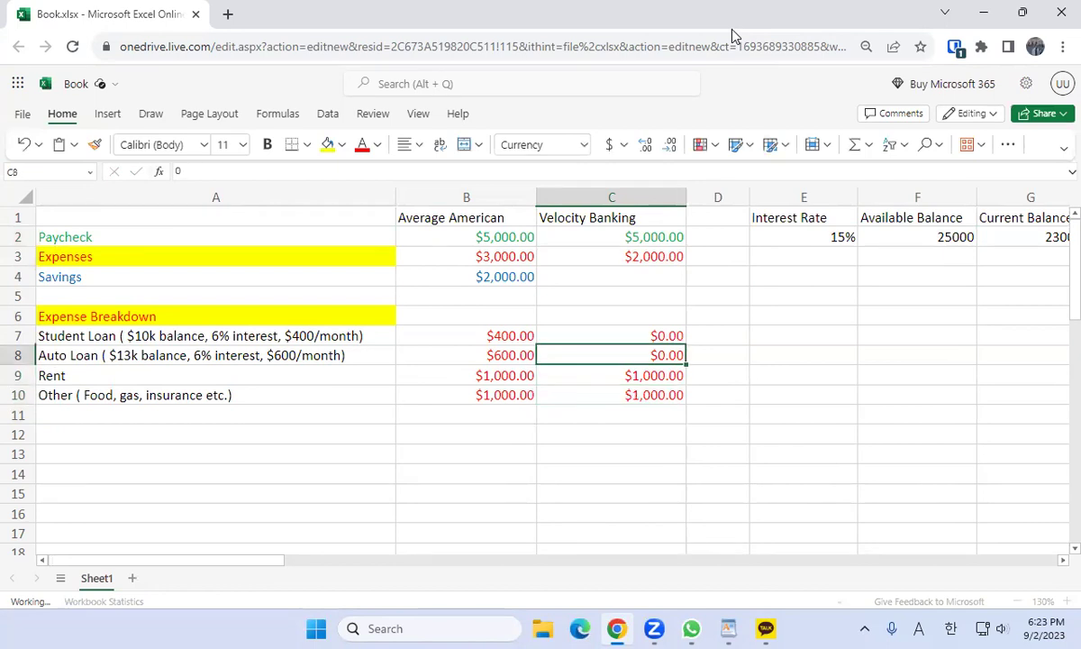
key("Left")
key("Left")
key("Up")
key("Up")
key("Right")
key("Up")
key("Up")
key("Right")
key("Right")
key("Up")
key("Up")
key("Right")
key("Right")
key("Right")
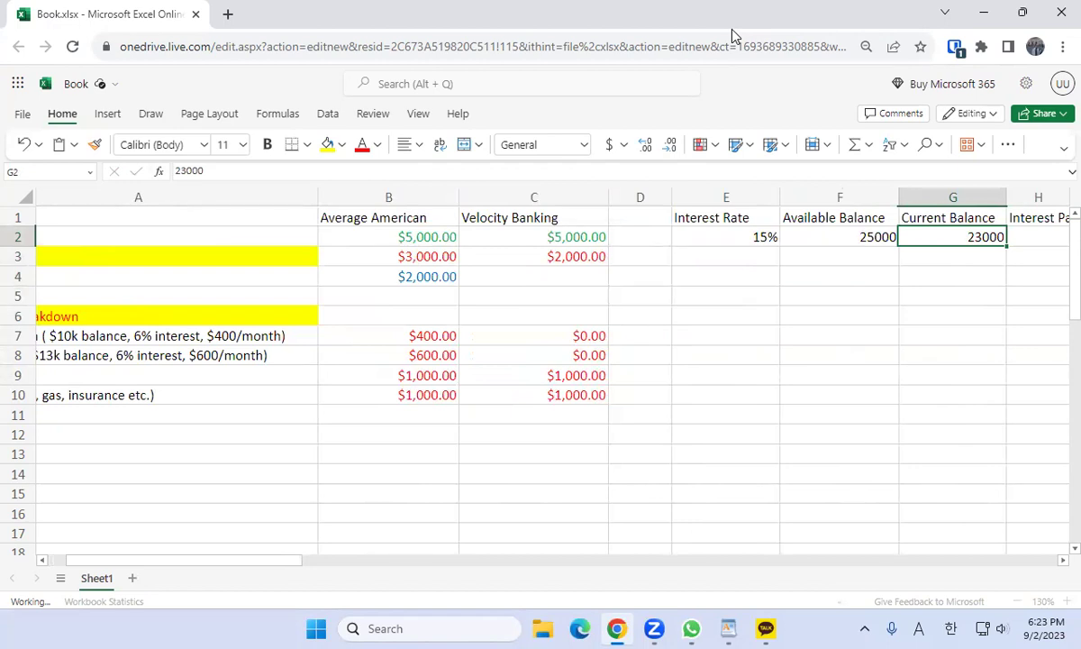
Enter 0 as the Velocity Banking savings in C4
key("Left")
key("Left")
key("Left")
key("Left")
key("Left")
key("Left")
key("Right")
key("Right")
key("Left")
key("Down")
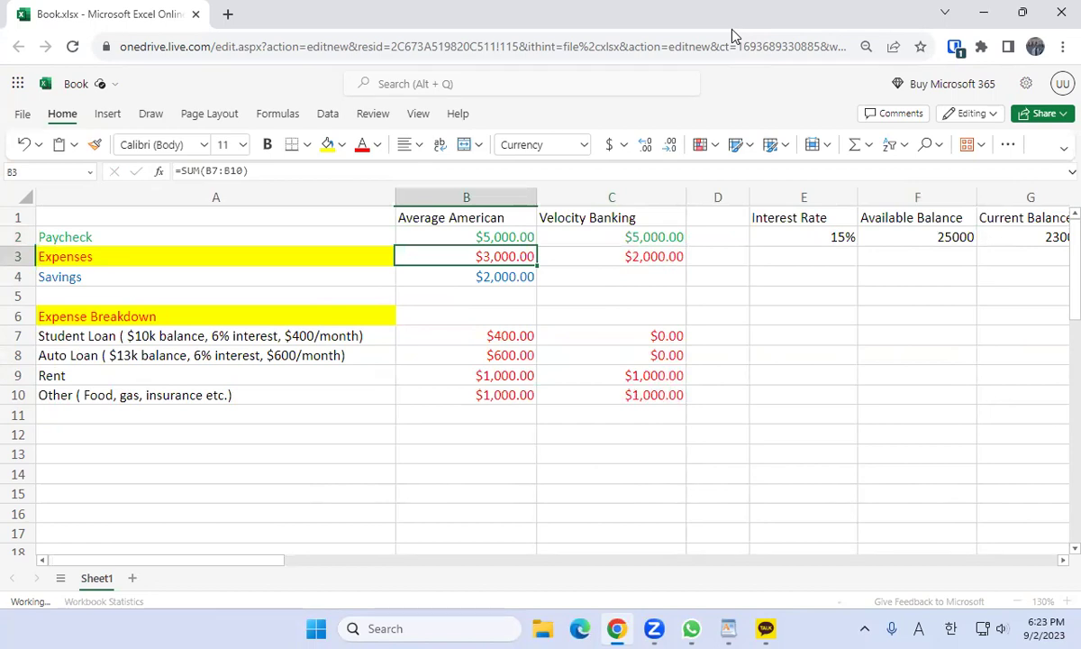
key("Down")
key("Right")
type("0")
key("Return")
Compare the Velocity Banking paycheck in C2 with the current balance in G2 and the expenses in C3
key("Up")
key("Up")
key("Up")
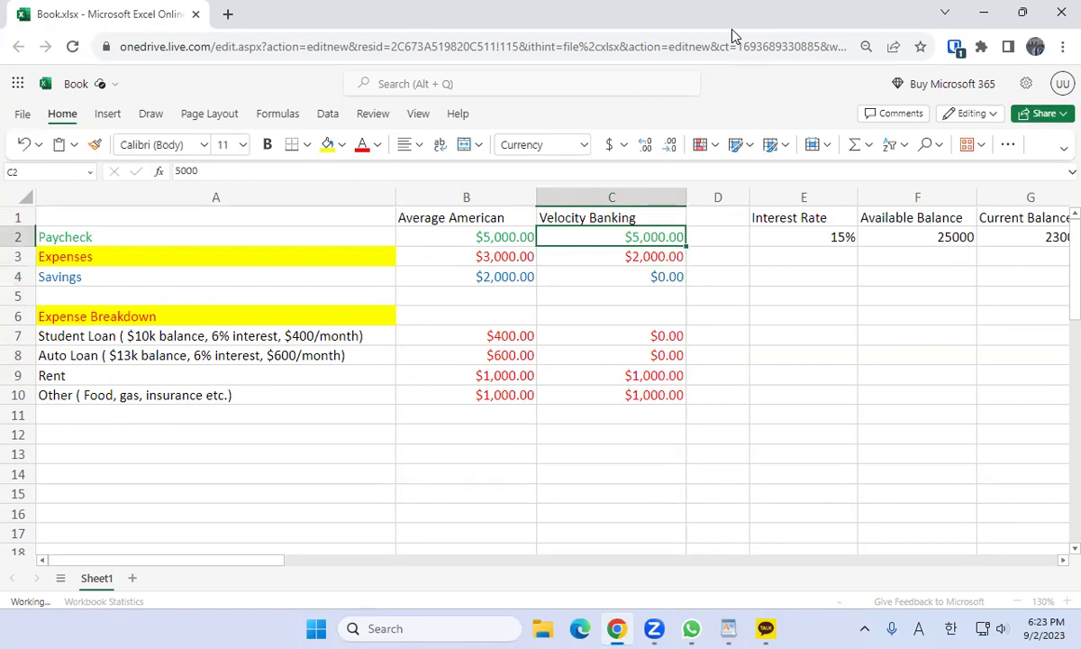
key("Right")
key("Right")
key("Right")
key("Right")
key("Right")
key("Left")
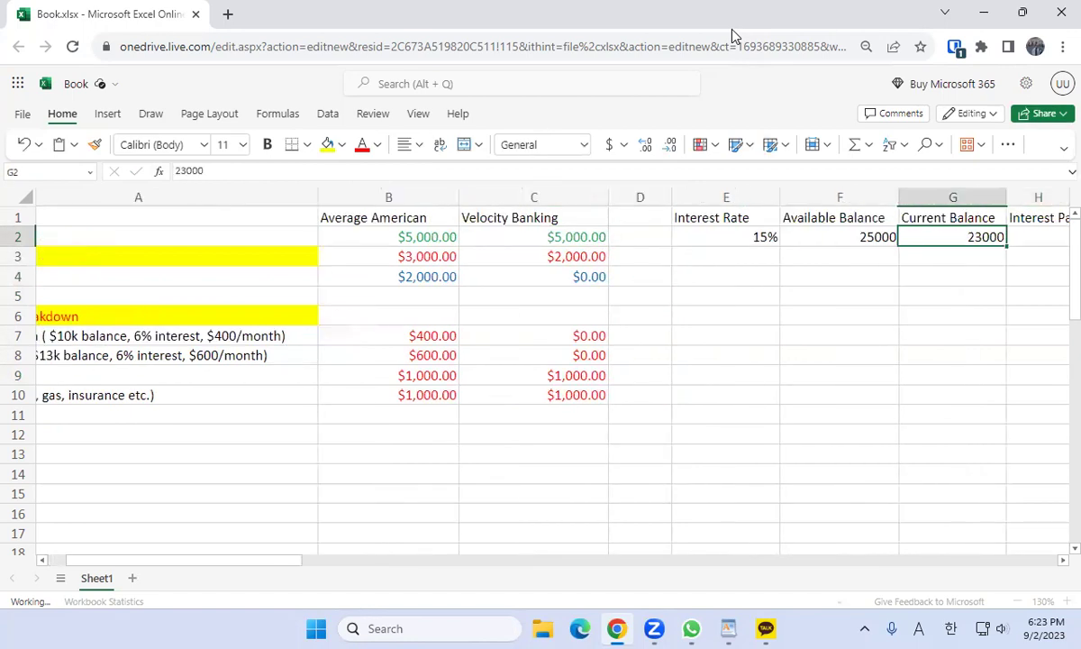
key("Left")
key("Left")
key("Left")
key("Down")
key("Left")
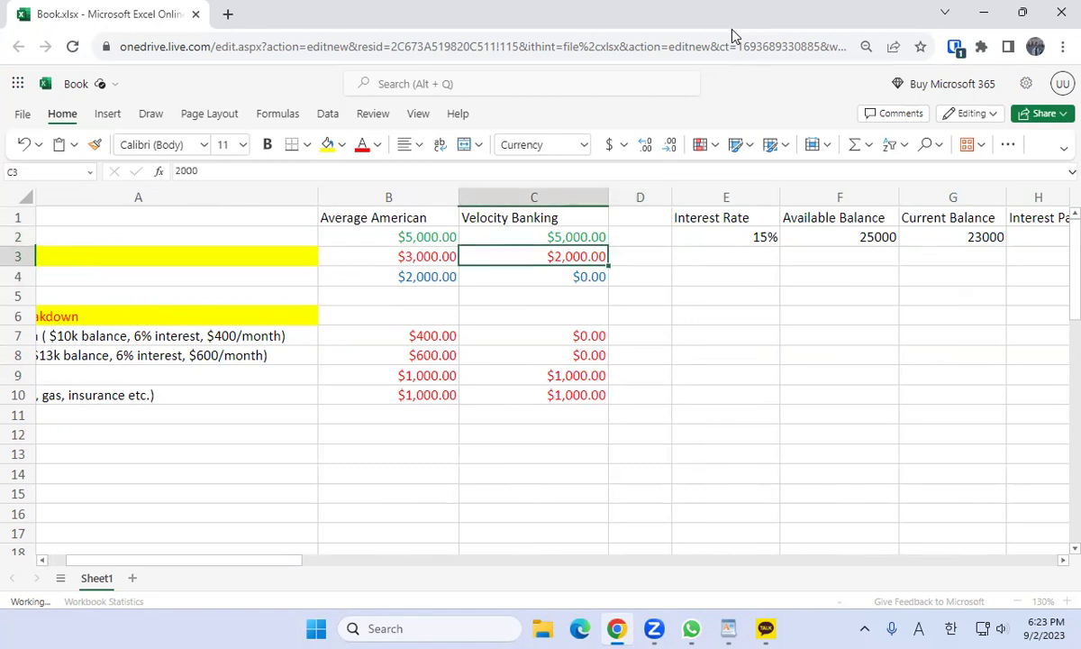
Look over the area below the line-of-credit columns and the expense rows, returning to the Velocity Banking paycheck in C2
key("Right")
key("Right")
key("Right")
key("Right")
key("Down")
key("Down")
key("Down")
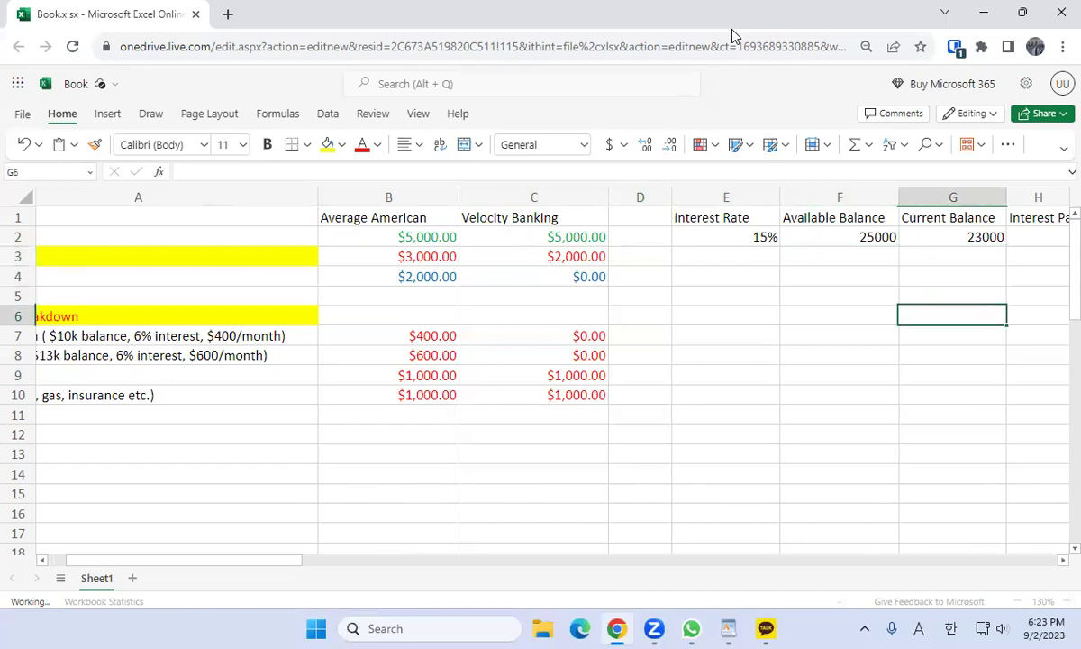
key("Down")
key("Down")
key("Down")
key("Left")
key("Left")
key("Left")
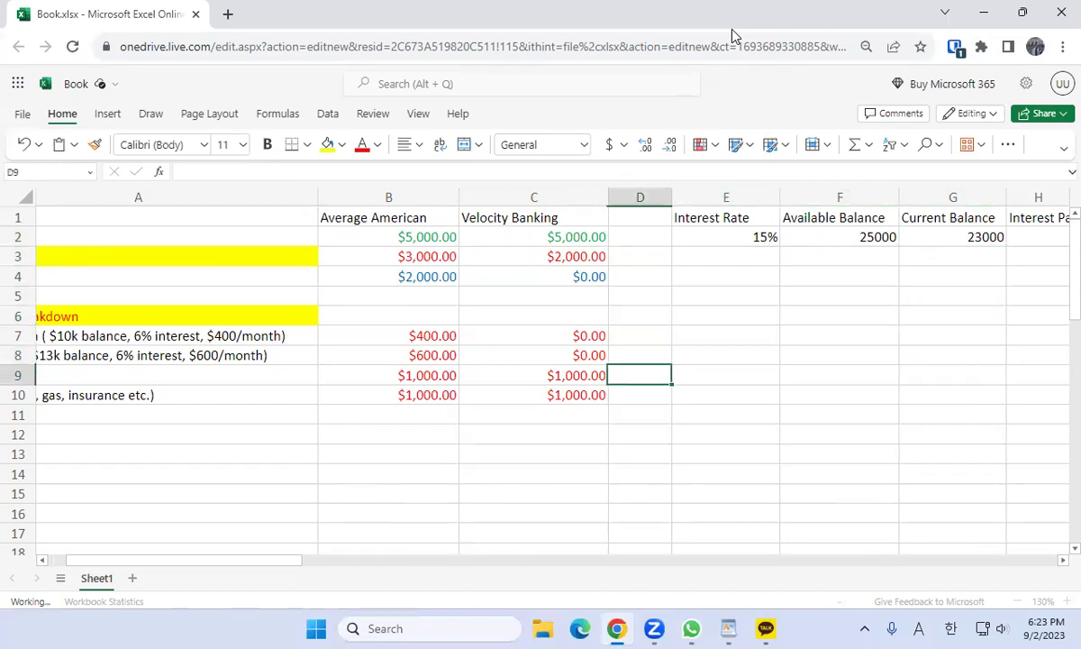
key("Up")
key("Up")
key("Up")
key("Up")
key("Left")
key("Left")
key("Left")
key("Right")
key("Right")
key("Right")
key("Up")
key("Up")
key("Left")
key("Up")
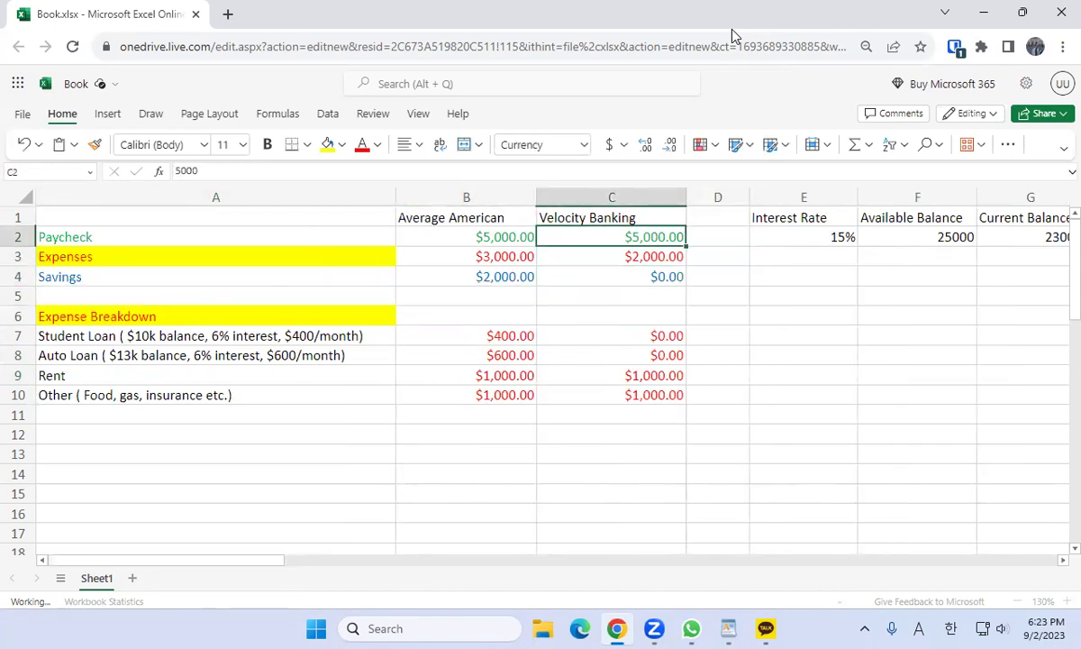
Examine the line of credit's current balance in G2 and the Velocity Banking savings in C4
key("Right")
key("Right")
key("Right")
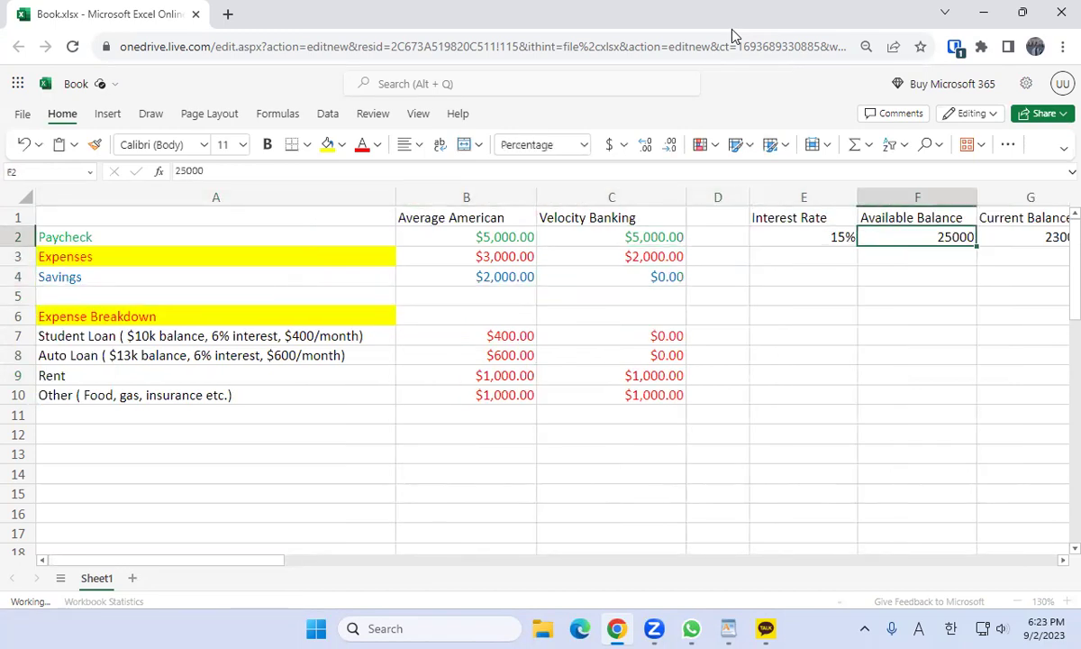
key("Right")
key("Right")
key("Left")
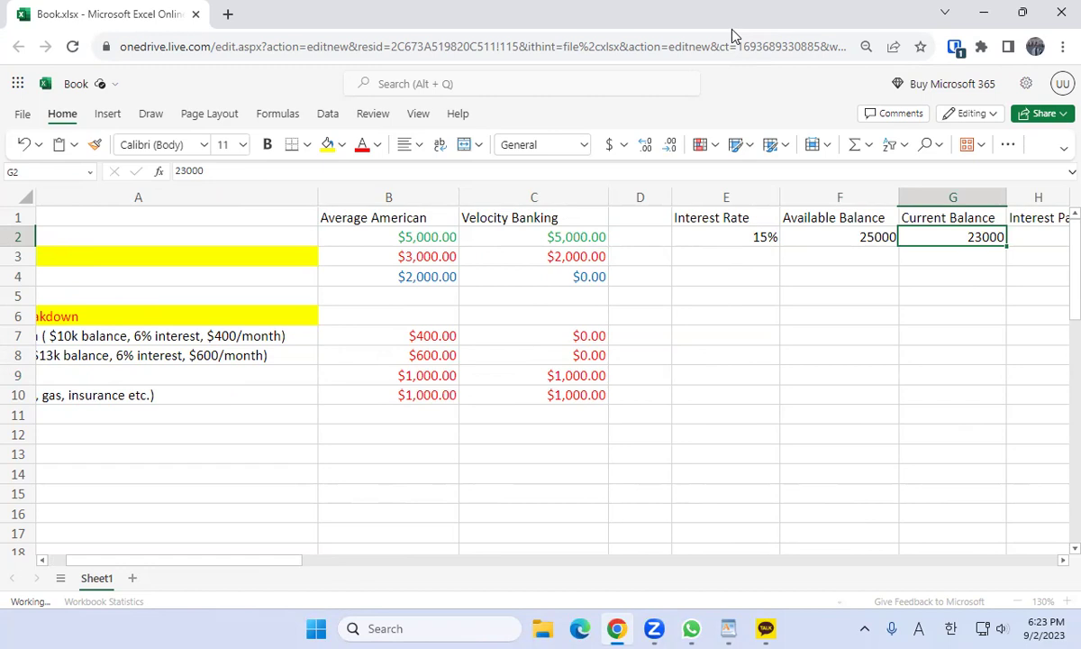
key("Return")
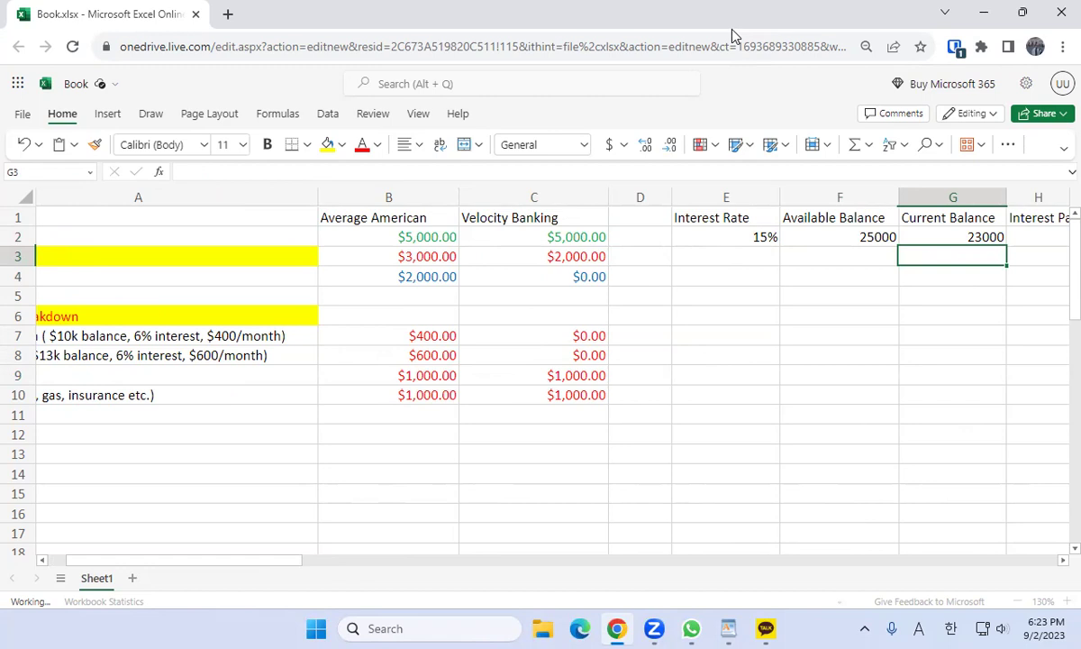
key("Left")
key("Left")
key("Left")
key("Left")
key("Down")
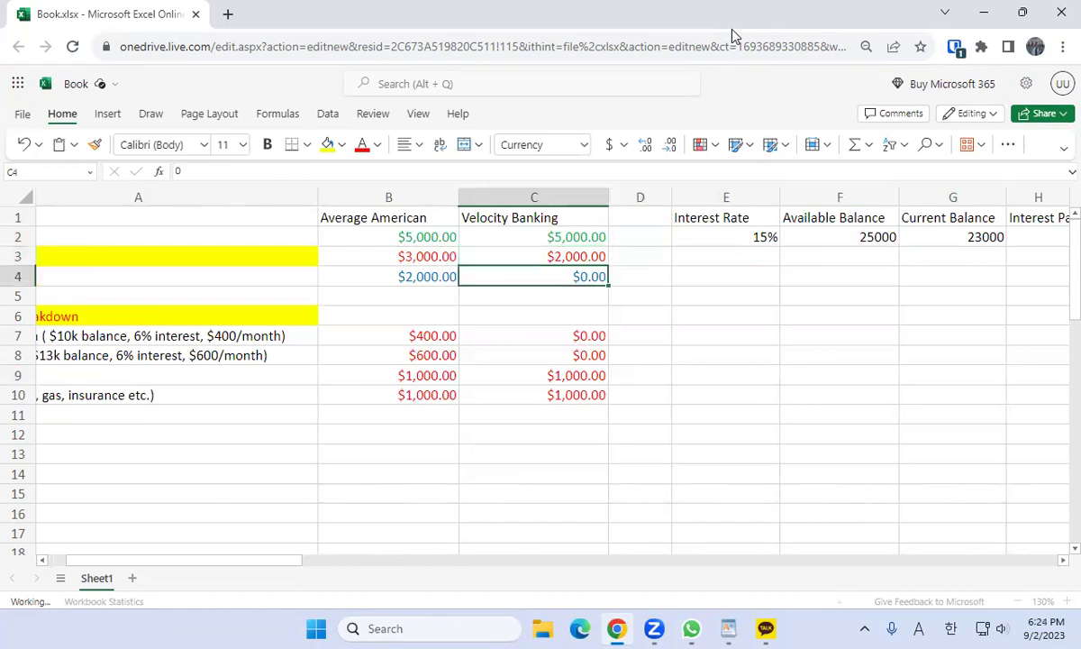
Enter the formula =G2-3000 in G3 to calculate the next month's current balance
key("Right")
key("Right")
key("Right")
key("Up")
key("Right")
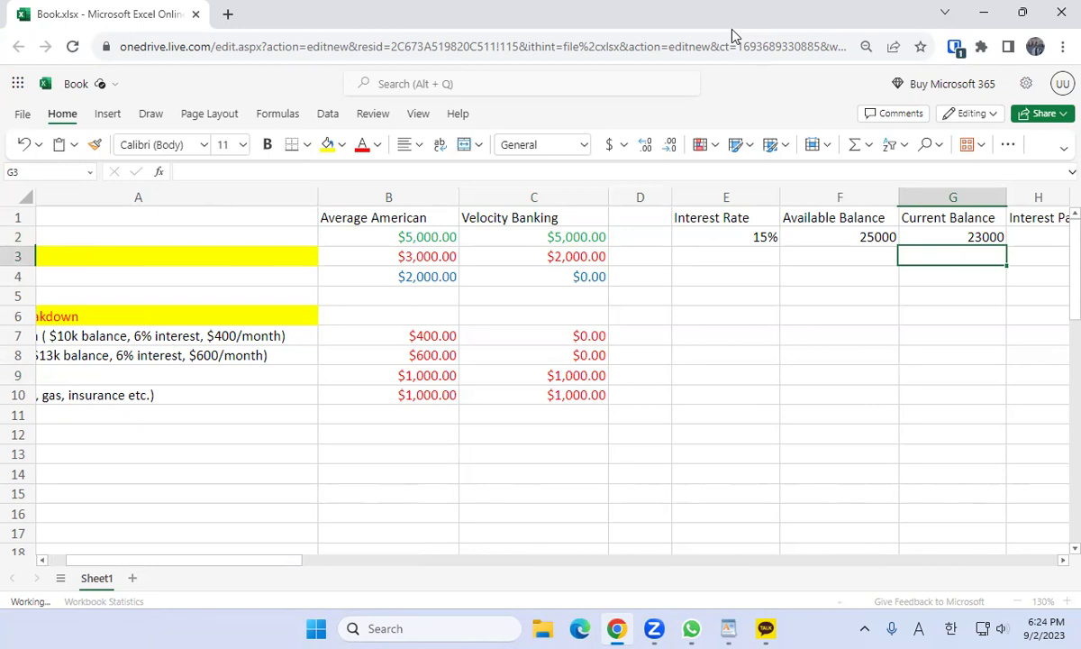
type("=")
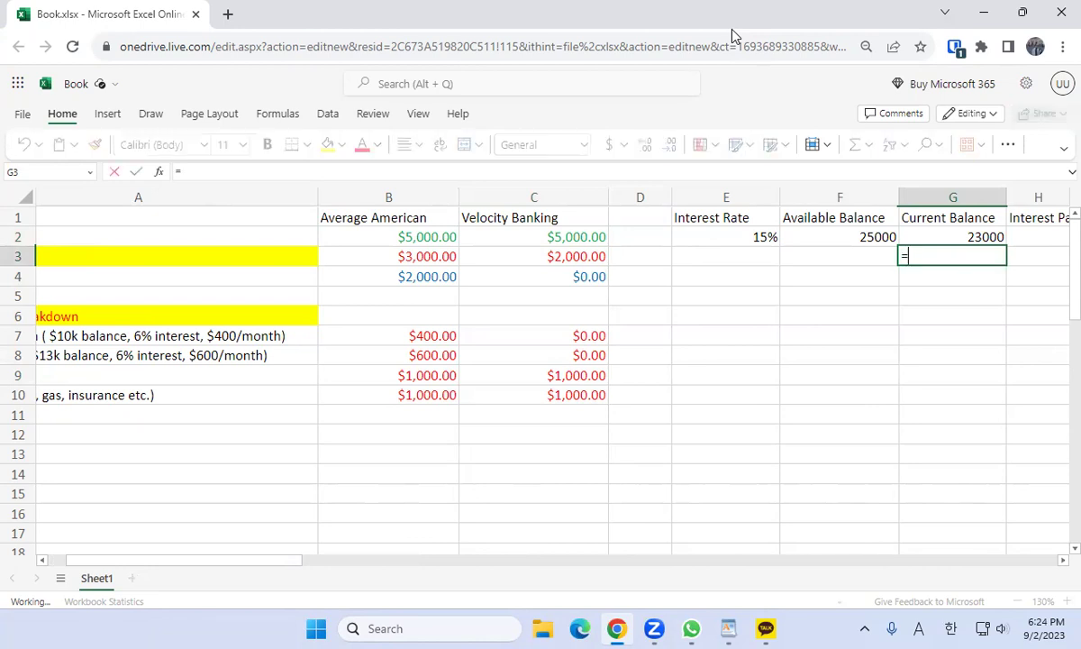
type("g2")
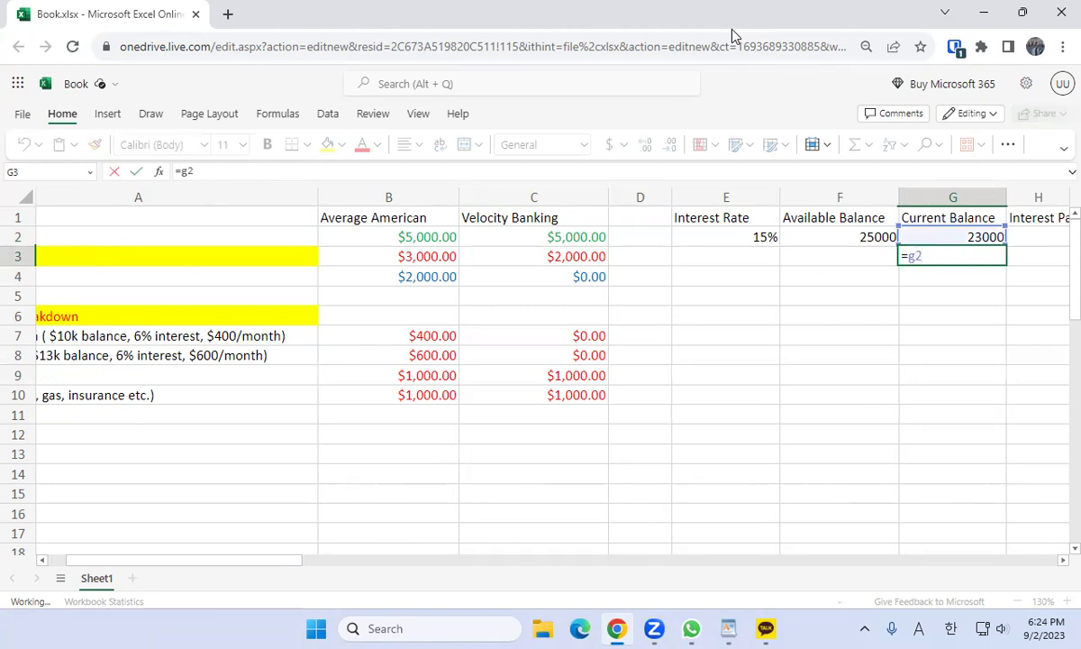
type("-1000")
key("BackSpace")
key("BackSpace")
key("BackSpace")
key("BackSpace")
type("3000")
key("Return")
key("Up")
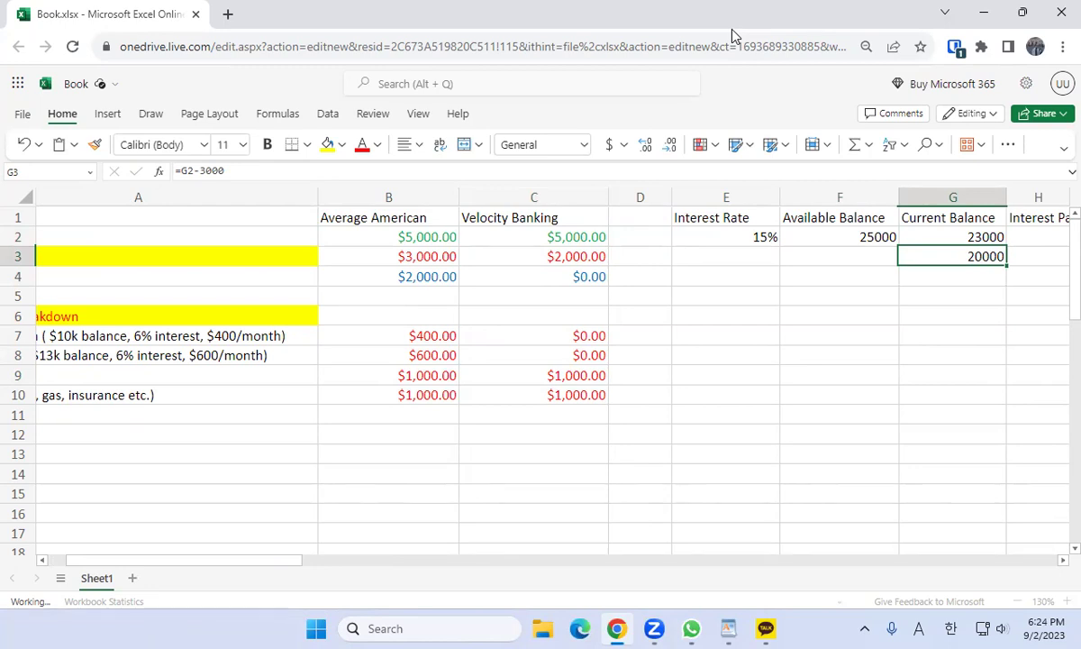
Copy the current balance formula from G3 down into cells G4 through G9
key("ctrl+c")
key("Down")
key("ctrl+v")
key("Down")
key("ctrl+v")
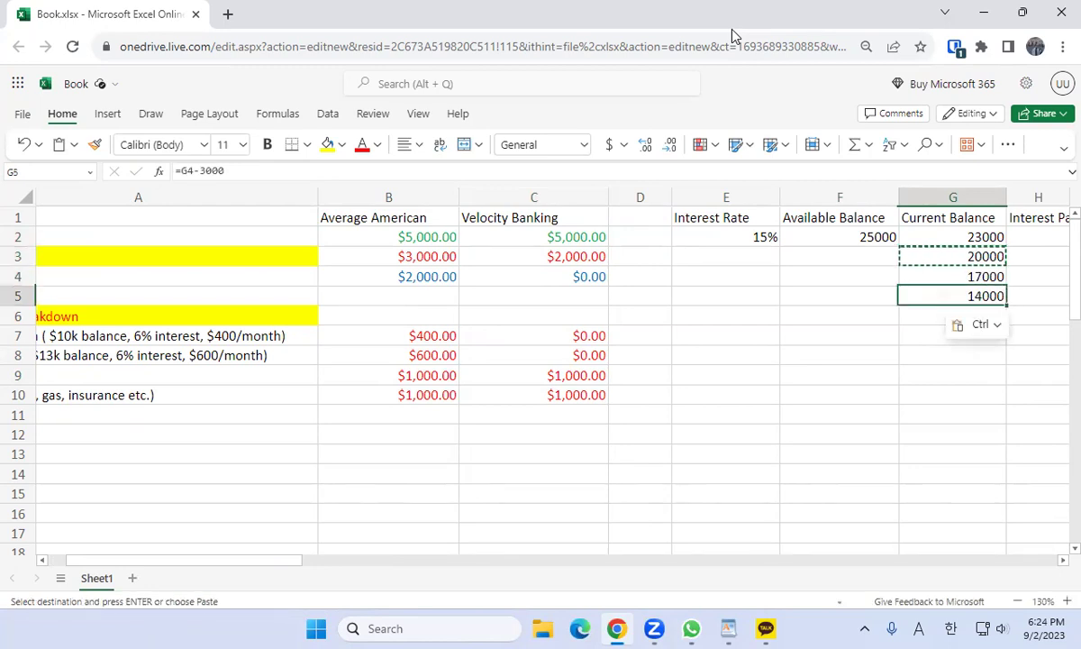
key("Down")
key("ctrl+v")
key("Down")
key("ctrl+v")
key("Down")
key("ctrl+v")
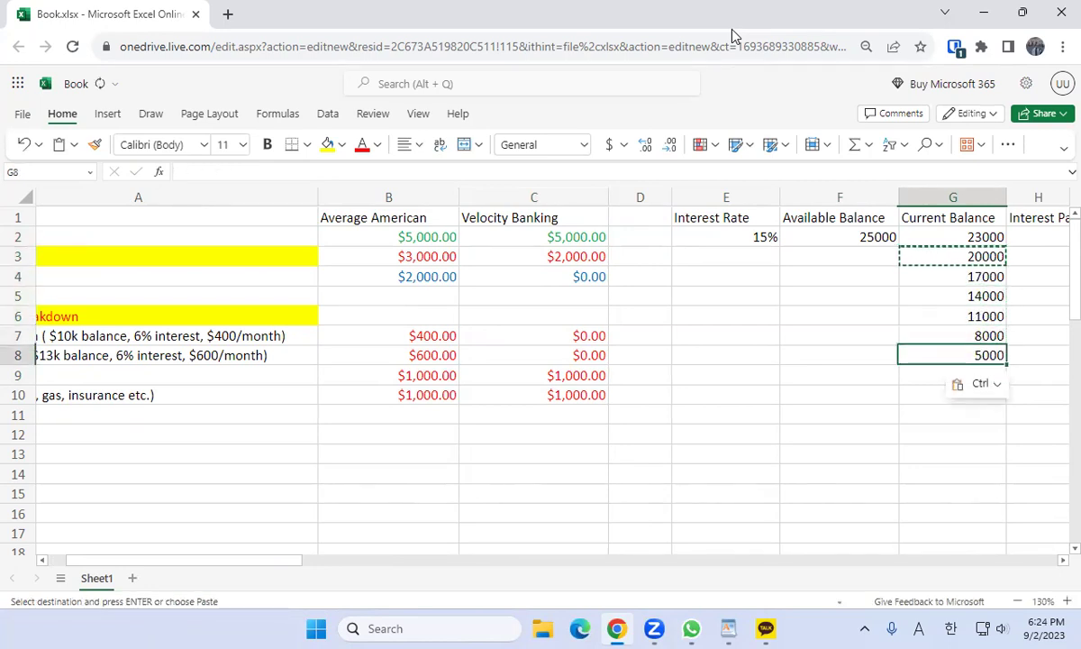
key("Down")
key("ctrl+v")
Enter 0 as the final current balance in G10
key("Right")
key("Right")
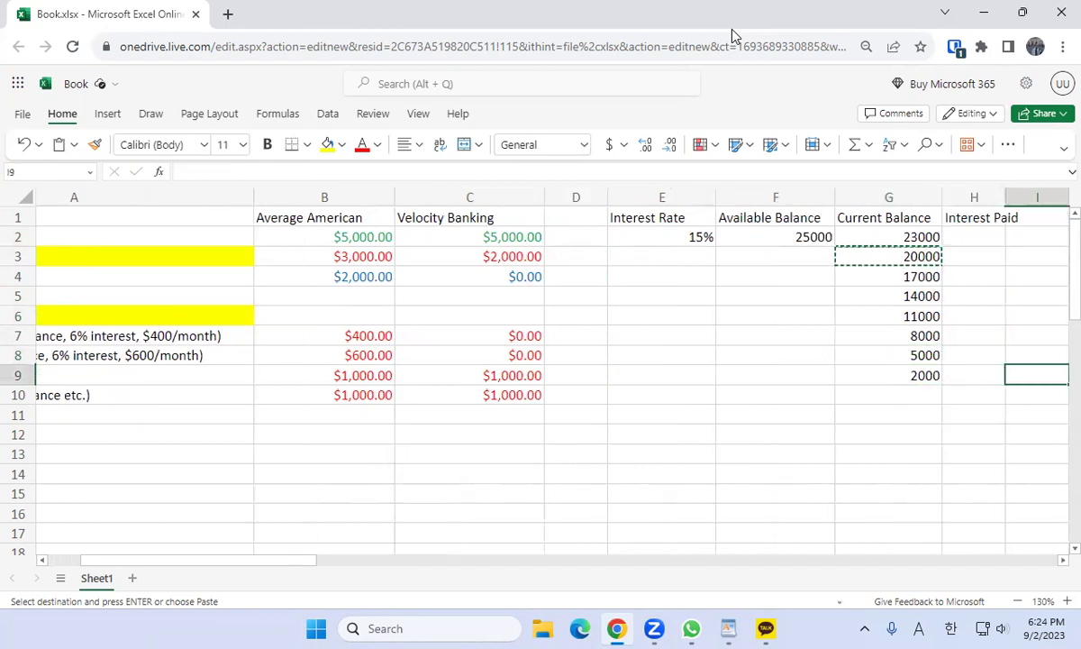
key("Left")
key("Left")
key("Down")
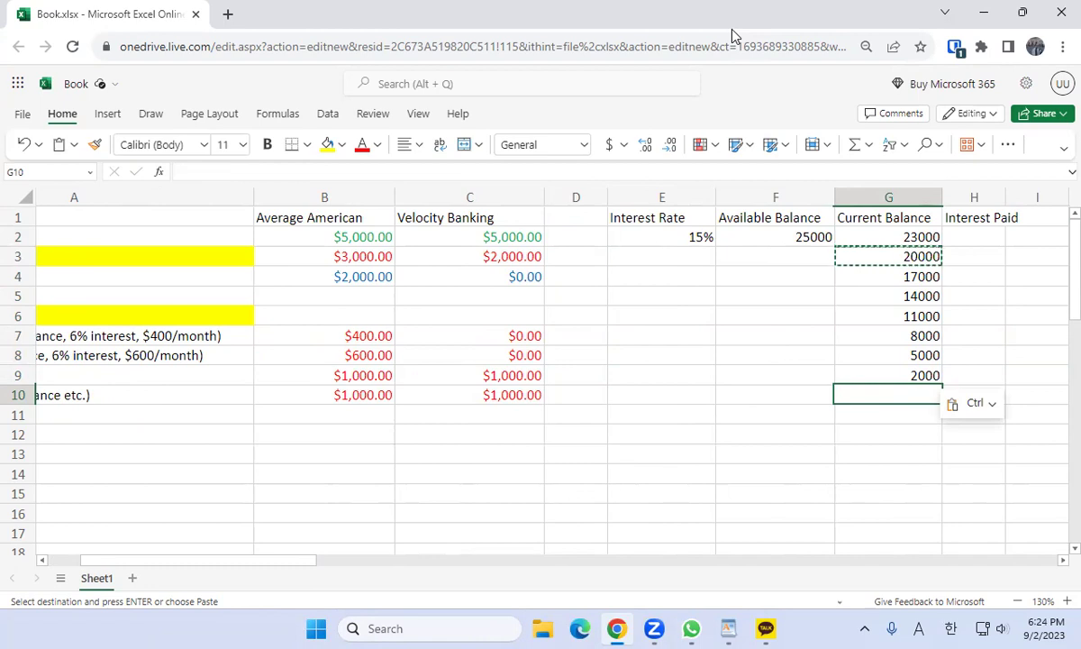
key("Up")
key("Down")
key("Return")
Widen column H to fit its Interest Paid heading and add the heading Month in I1
key("Up")
key("Right")
key("Right")
key("Right")
key("Up")
key("Up")
key("Up")
key("Up")
key("Up")
key("Up")
key("Up")
key("Up")
key("Left")
key("Up")
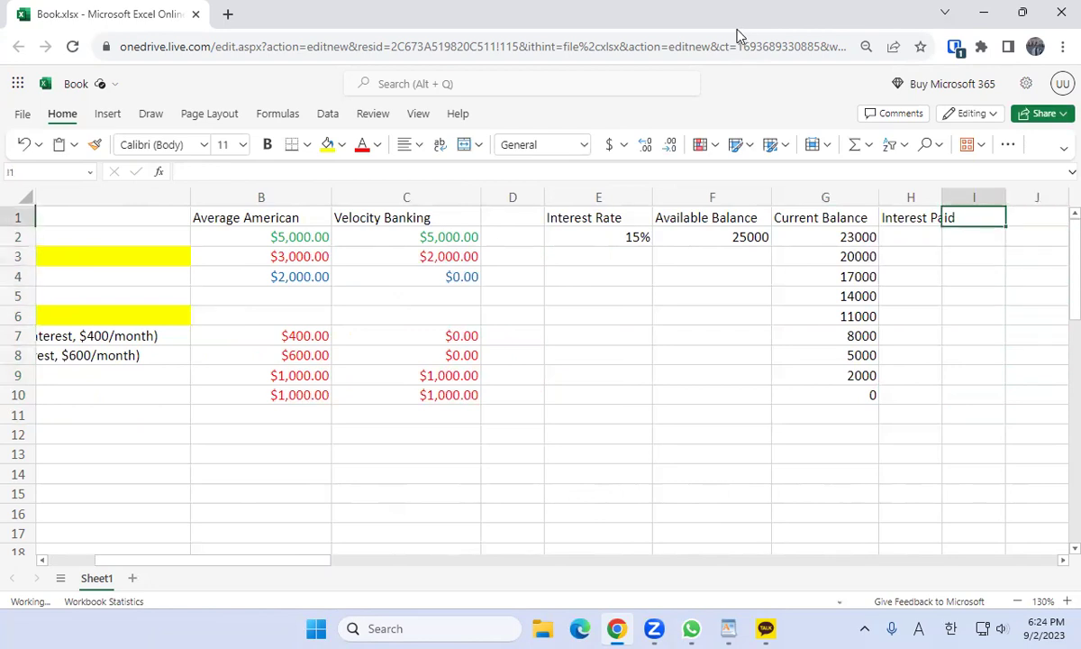
left_click_drag(941, 197, 965, 200)
type("Mon")
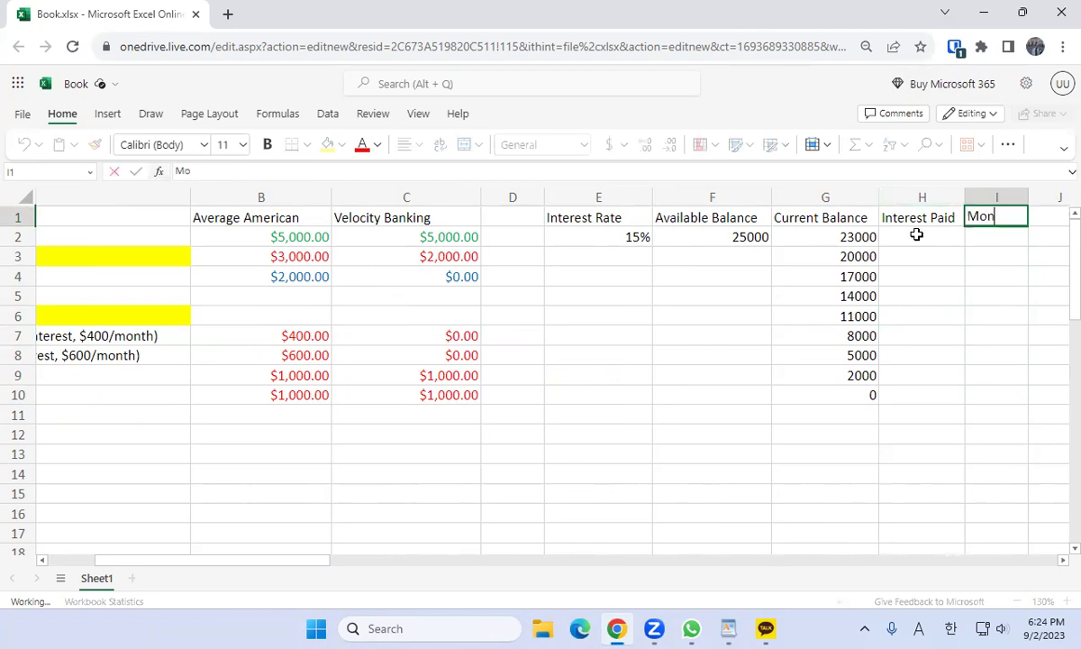
type("th")
key("Return")
Number the months 0 through 7 in cells I2 to I9
key("Left")
key("Left")
key("Right")
key("Right")
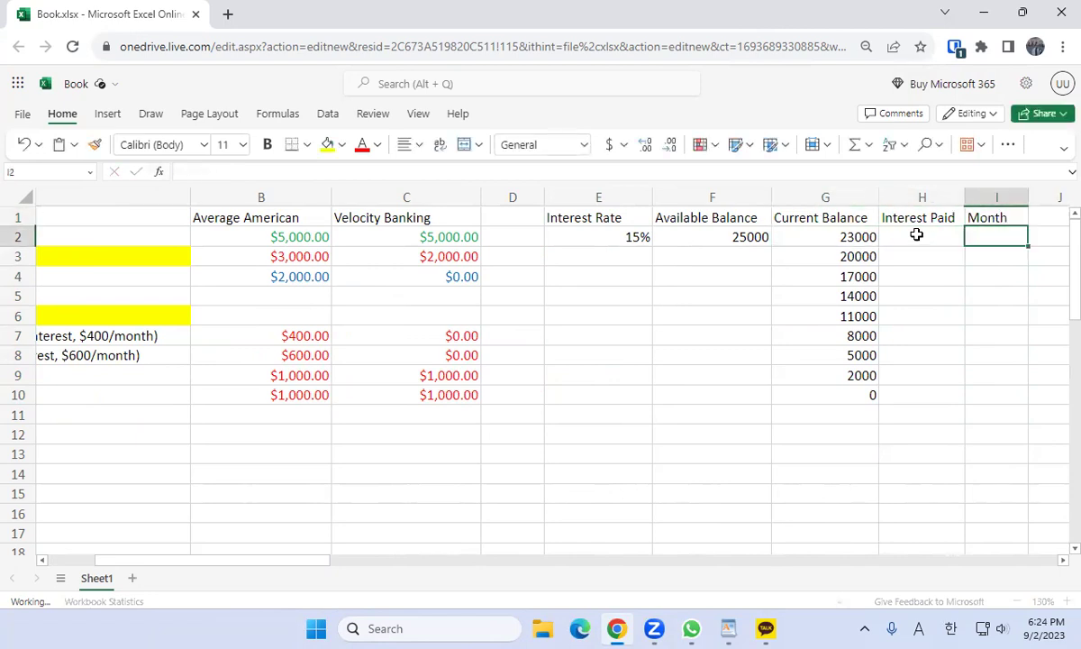
type("0")
key("Return")
key("Up")
key("Down")
type("1")
key("Return")
type("2")
key("Return")
type("3")
key("Return")
type("4")
key("Return")
type("5")
key("Return")
type("6")
key("Return")
type("7")
key("Return")
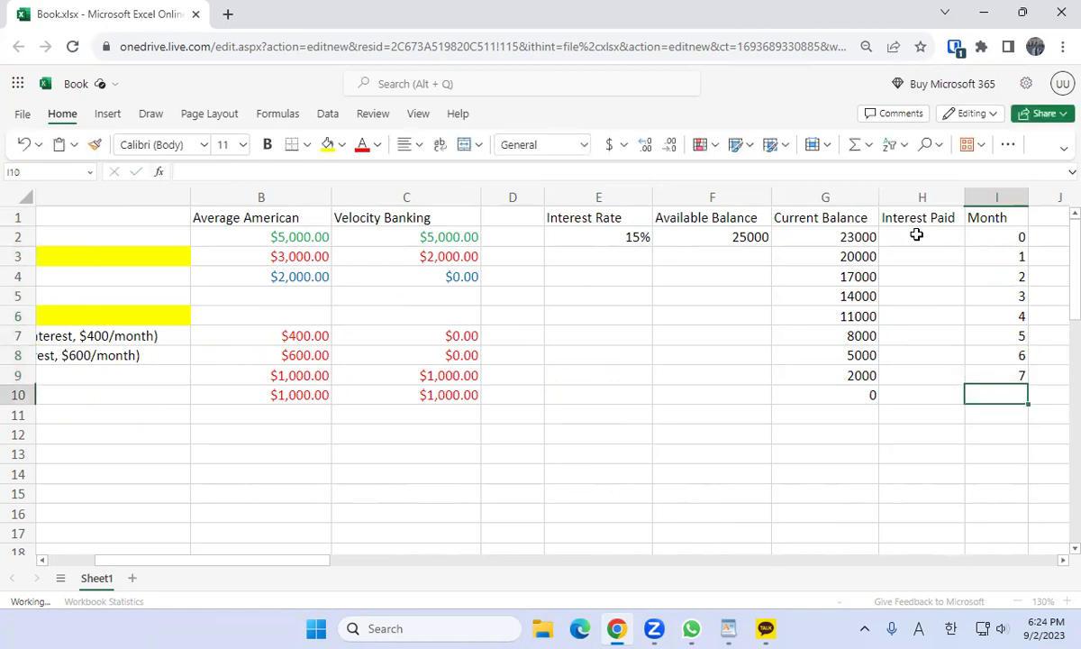
Look over the empty Interest Paid column and the interest rate, available balance and current balance in row 2
key("Left")
key("Up")
key("Up")
key("Up")
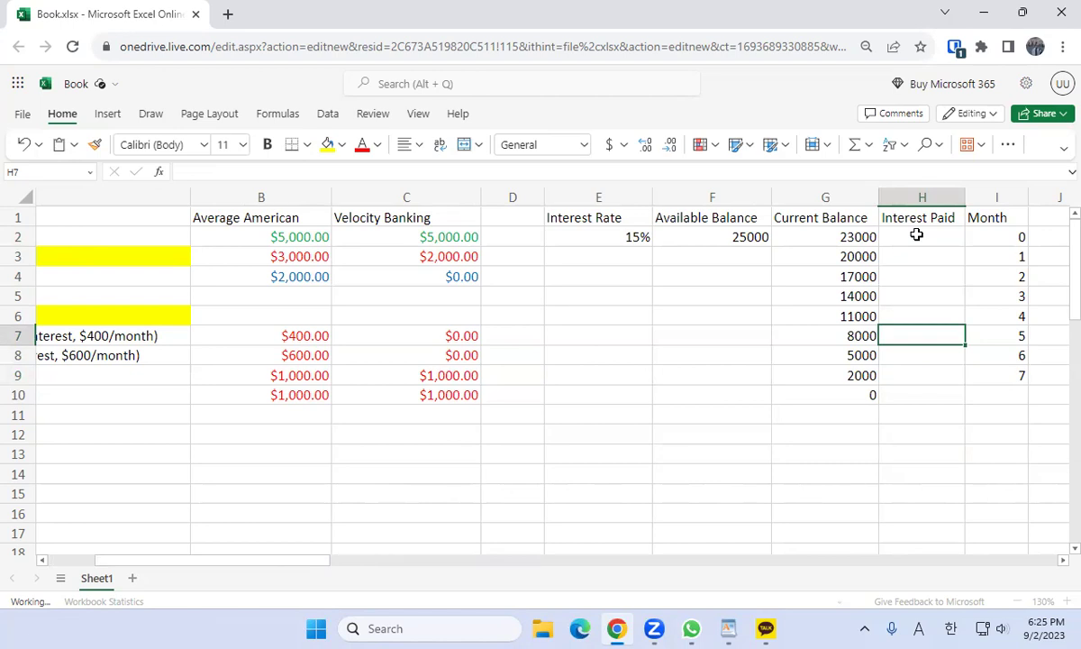
key("Up")
key("Up")
key("Up")
key("Up")
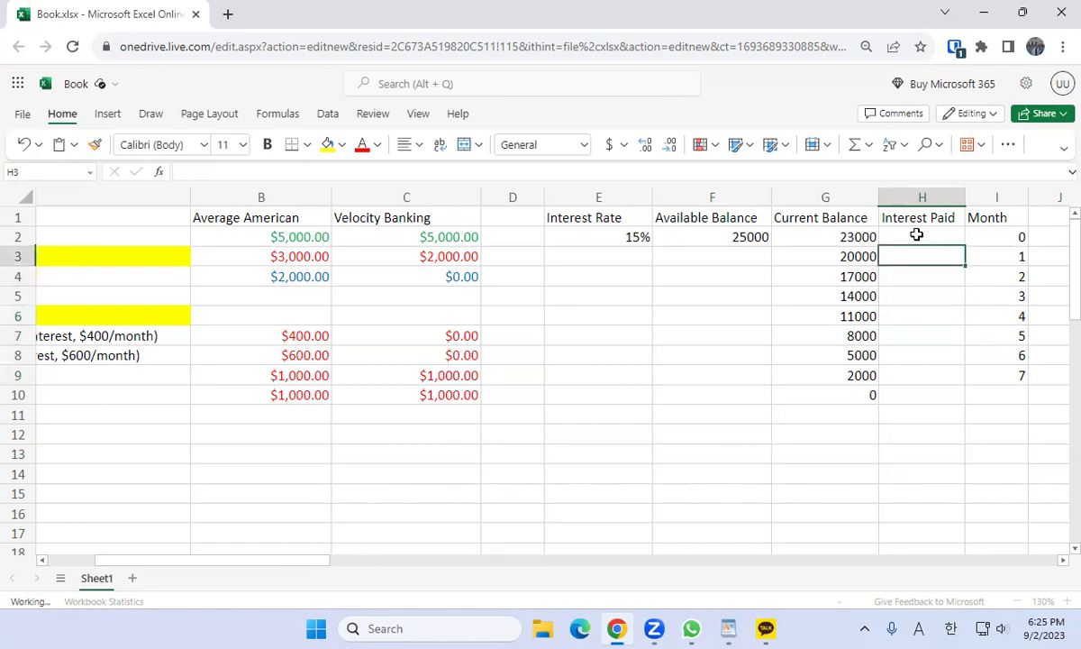
key("Up")
key("Left")
key("Right")
key("Down")
key("Up")
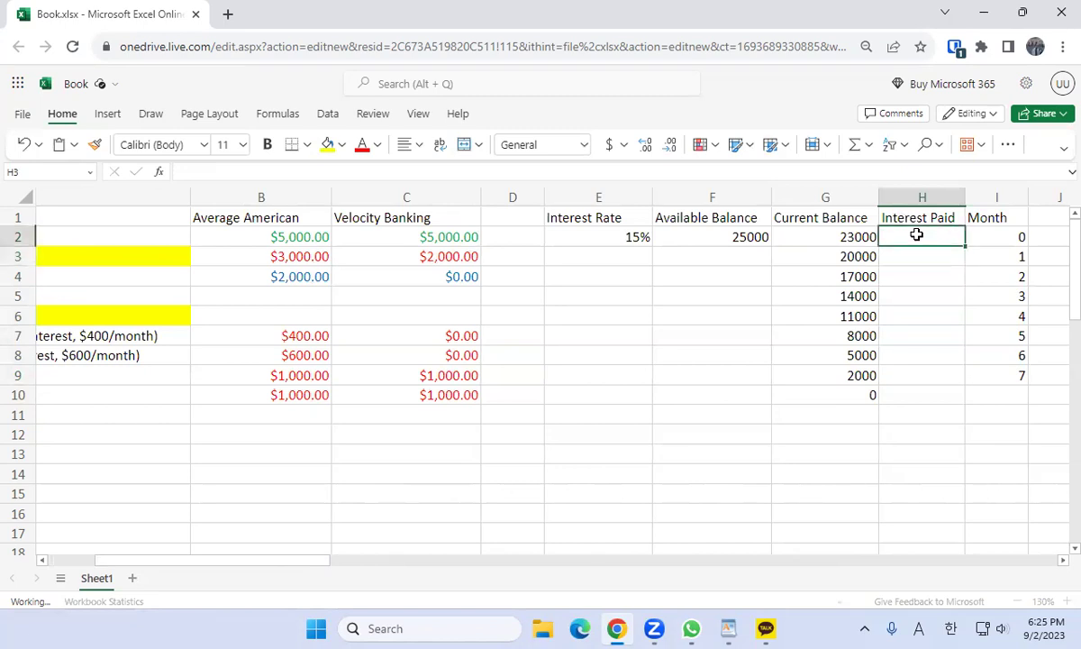
key("Left")
key("Left")
key("Left")
key("Right")
key("Right")
key("Right")
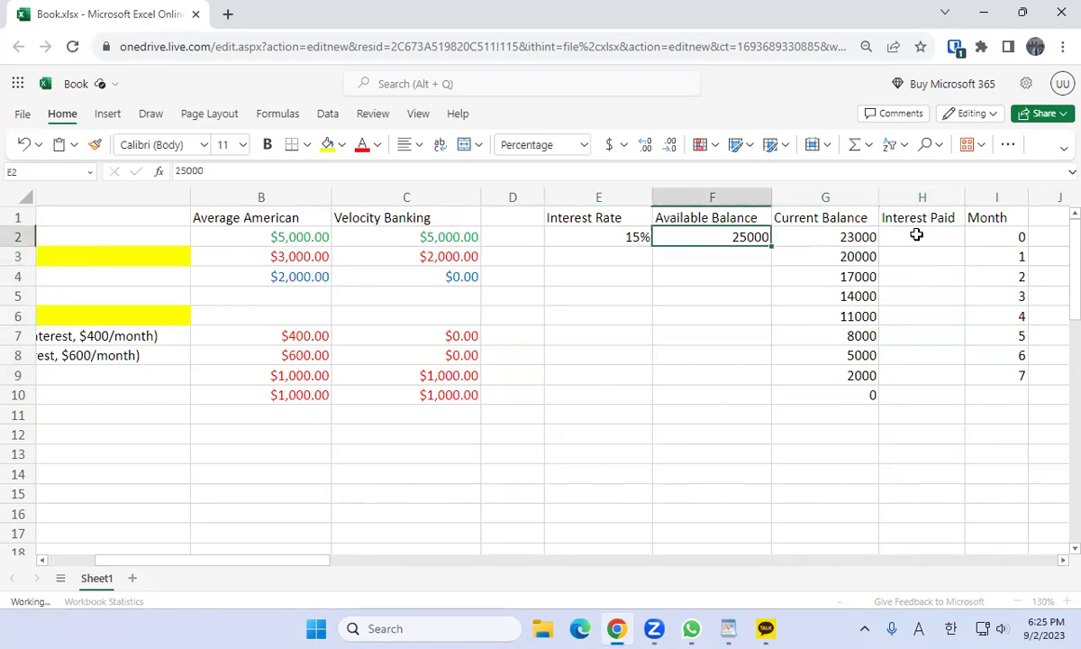
Enter the formula =G2*.15/12 in H3 to calculate the first month's interest paid
key("Down")
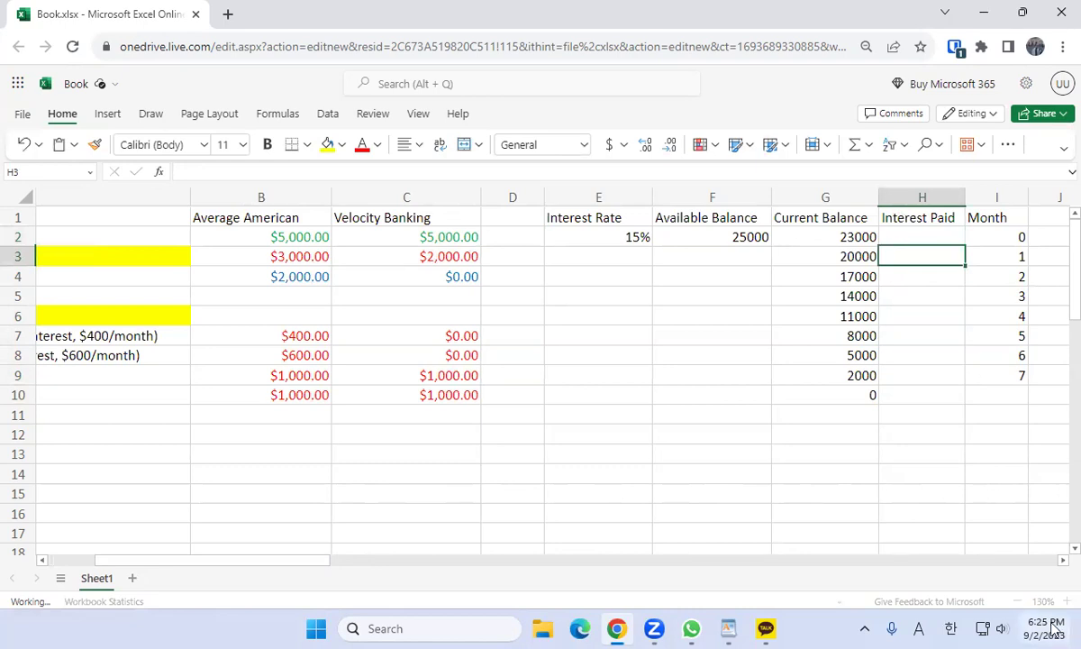
type("=")
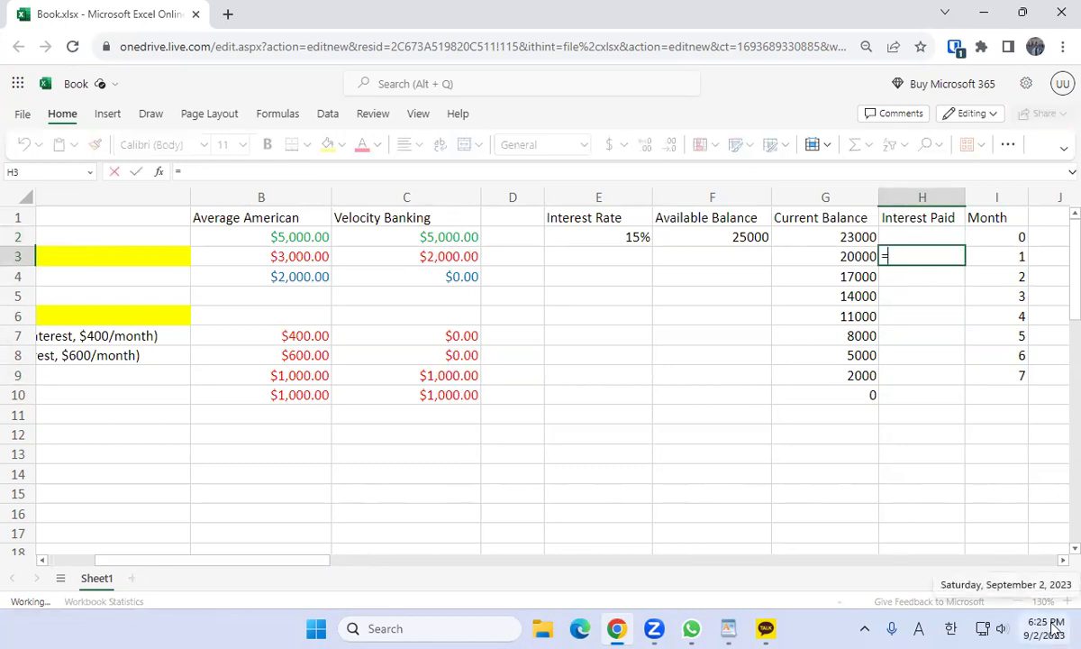
type("g2*.")
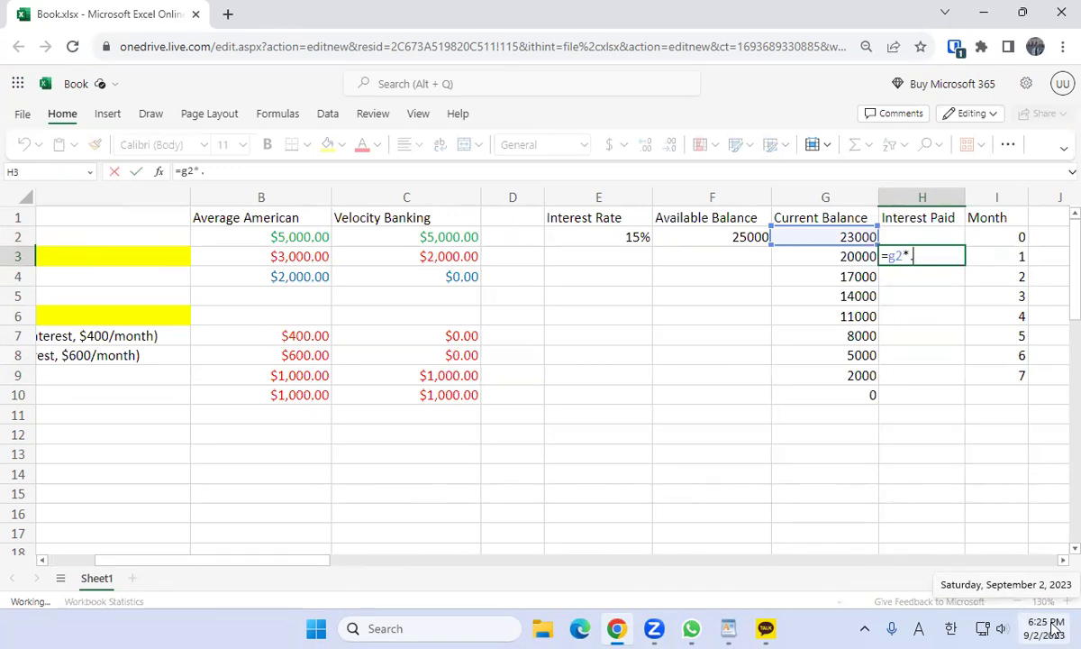
type("15/12")
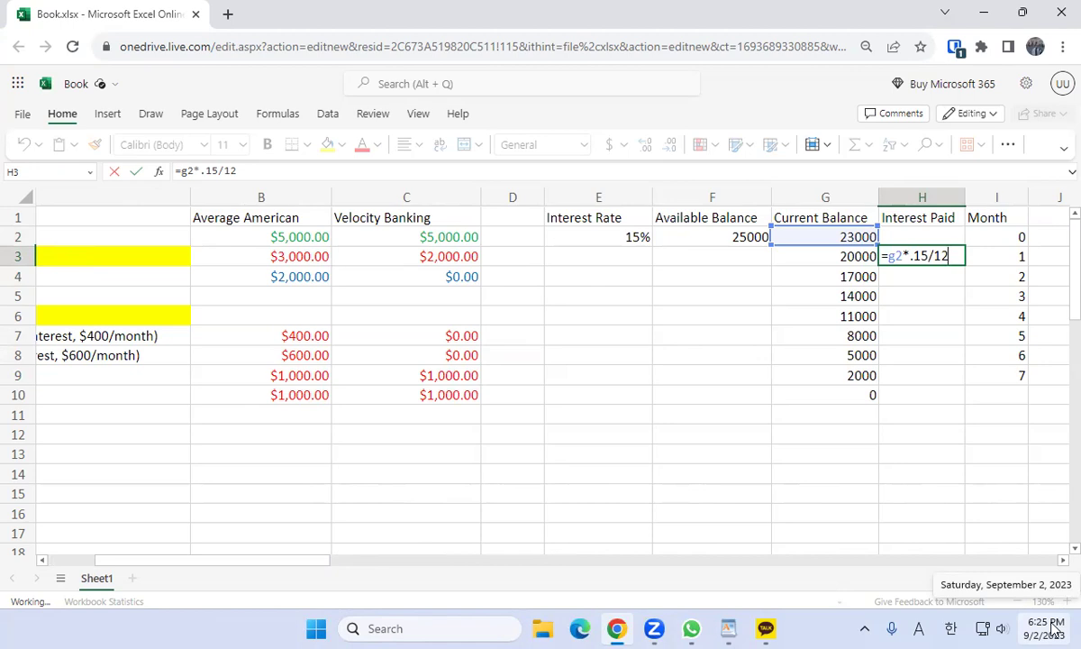
key("Return")
key("Up")
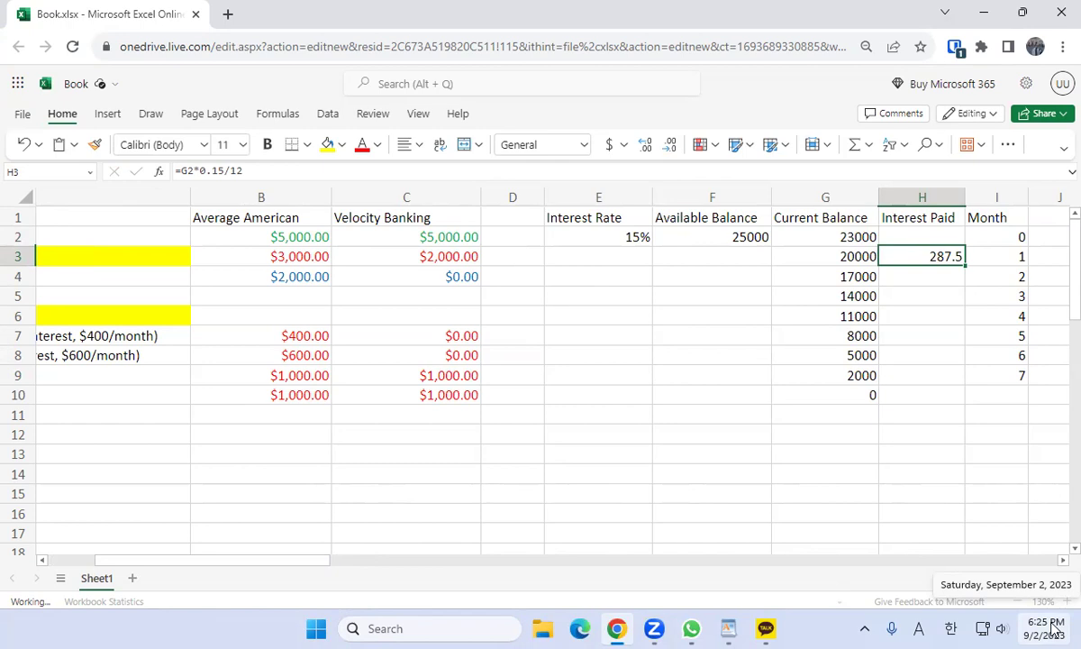
Copy the interest formula from H3 down into cells H4 through H10
key("Left")
key("Up")
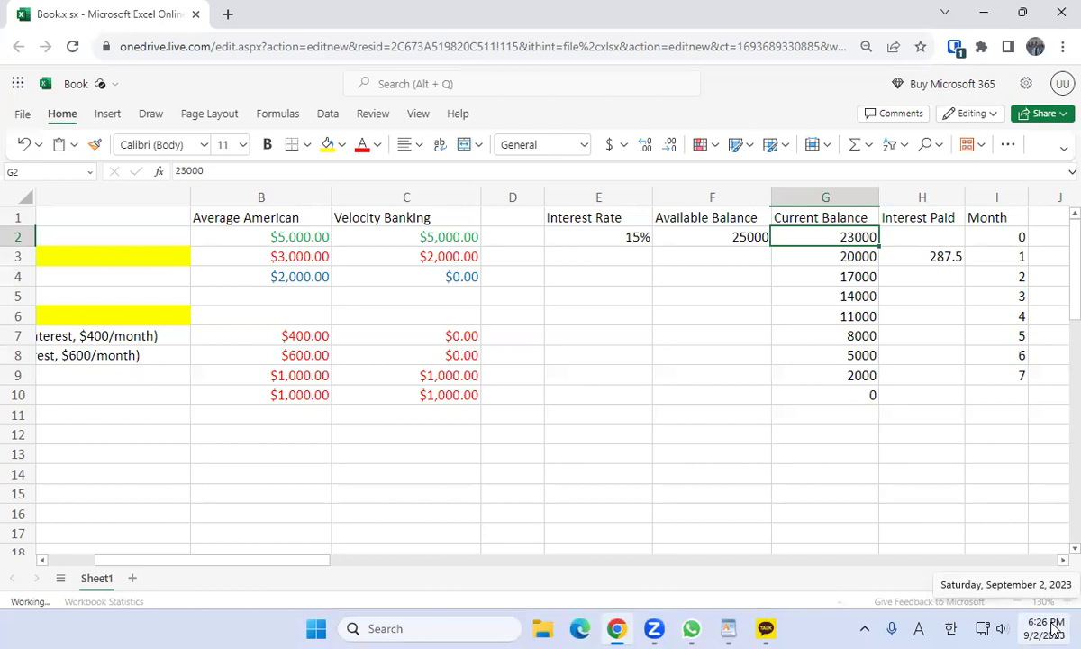
key("Right")
key("Down")
key("ctrl+c")
key("Down")
key("ctrl+v")
key("Down")
key("ctrl+v")
key("Down")
key("ctrl+v")
key("Down")
key("Escape")
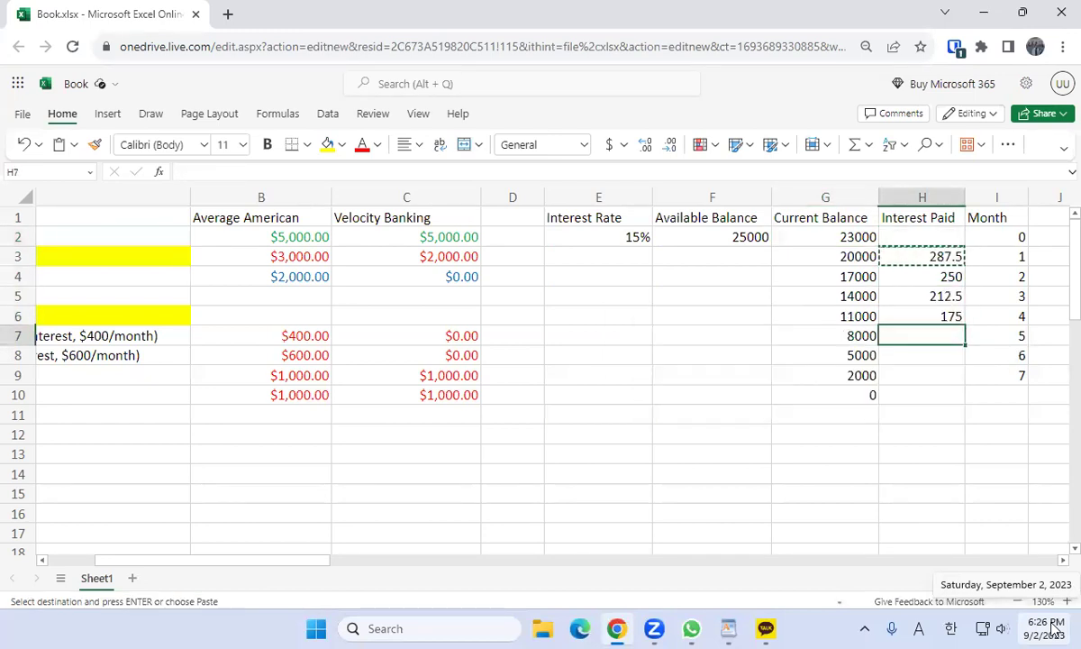
key("ctrl+v")
key("Down")
key("ctrl+v")
key("Down")
key("ctrl+v")
key("Down")
key("ctrl+v")
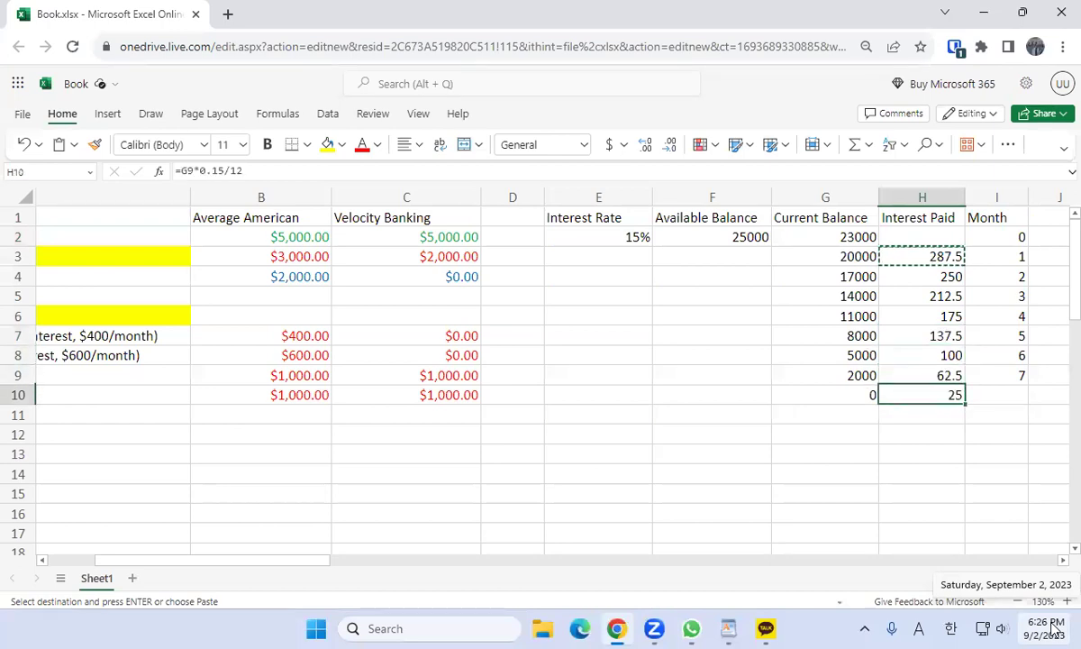
Total the Interest Paid column in H12 with =SUM(H3:H11), and clear that cell again
key("Down")
key("Down")
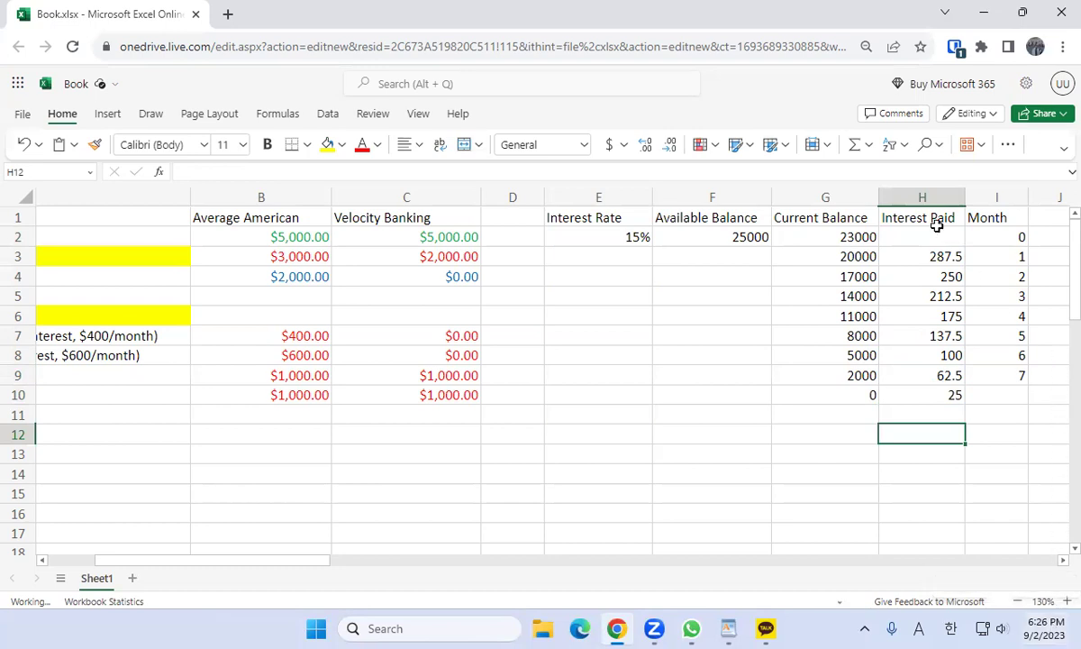
left_click(855, 149)
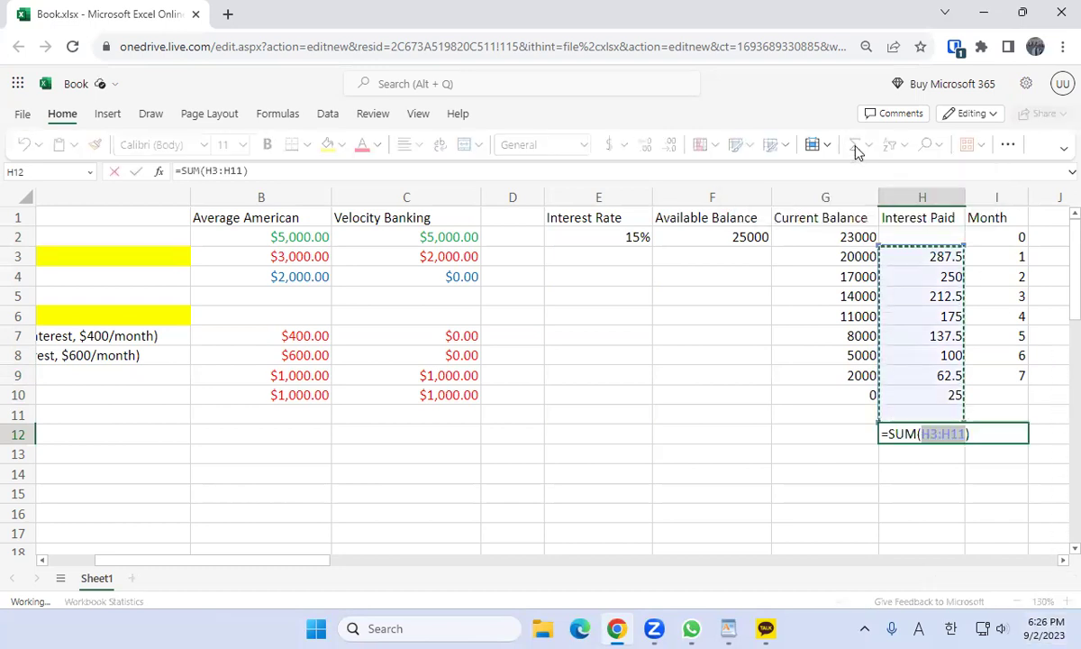
key("Return")
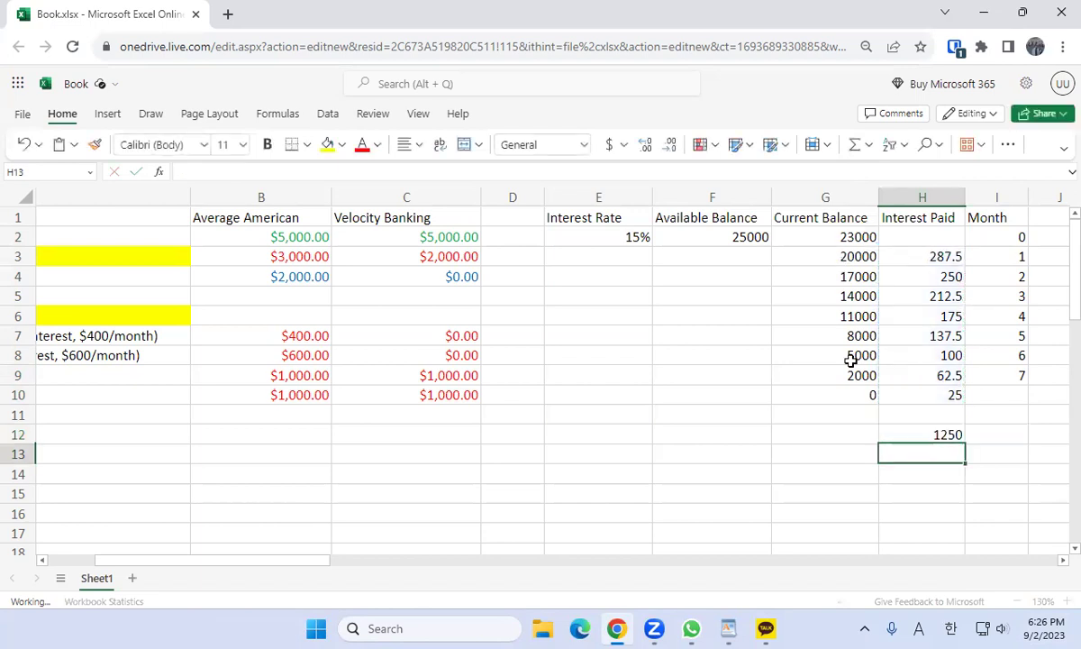
left_click(908, 434)
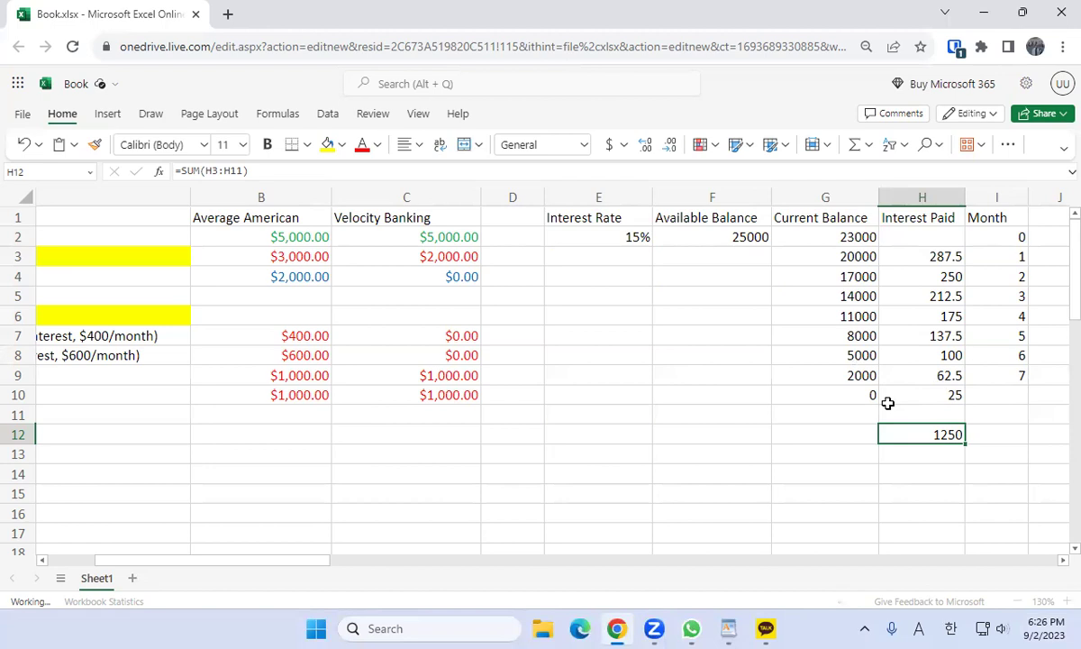
key("Delete")
Review the monthly Interest Paid values between H10 and H3
key("Up")
key("Up")
key("Up")
key("Up")
key("Up")
key("Up")
key("Up")
key("Up")
key("Up")
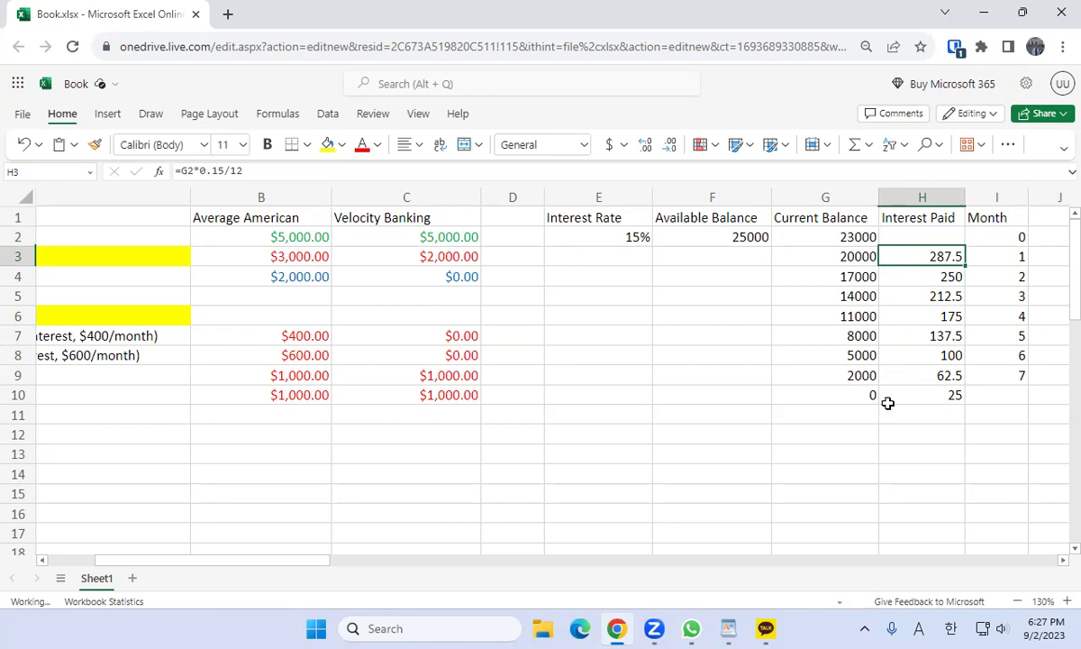
key("Down")
key("Down")
key("Down")
key("Down")
key("Down")
key("Down")
key("Down")
key("Down")
Sum the interest paid in H12 with the formula =SUM(H3:H11)
key("Down")
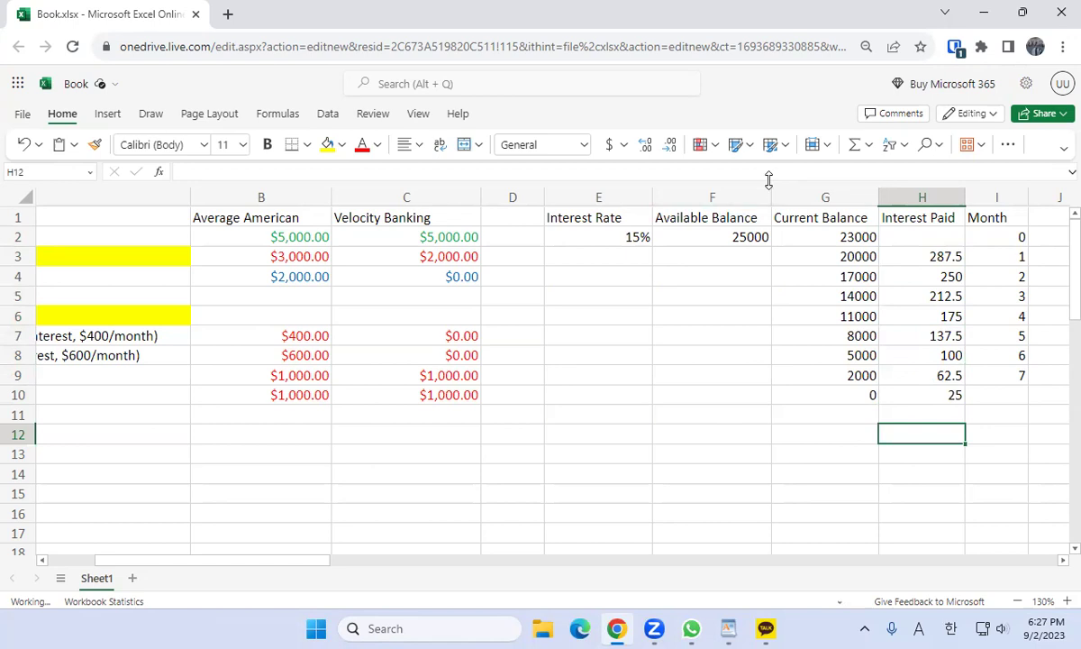
left_click(854, 152)
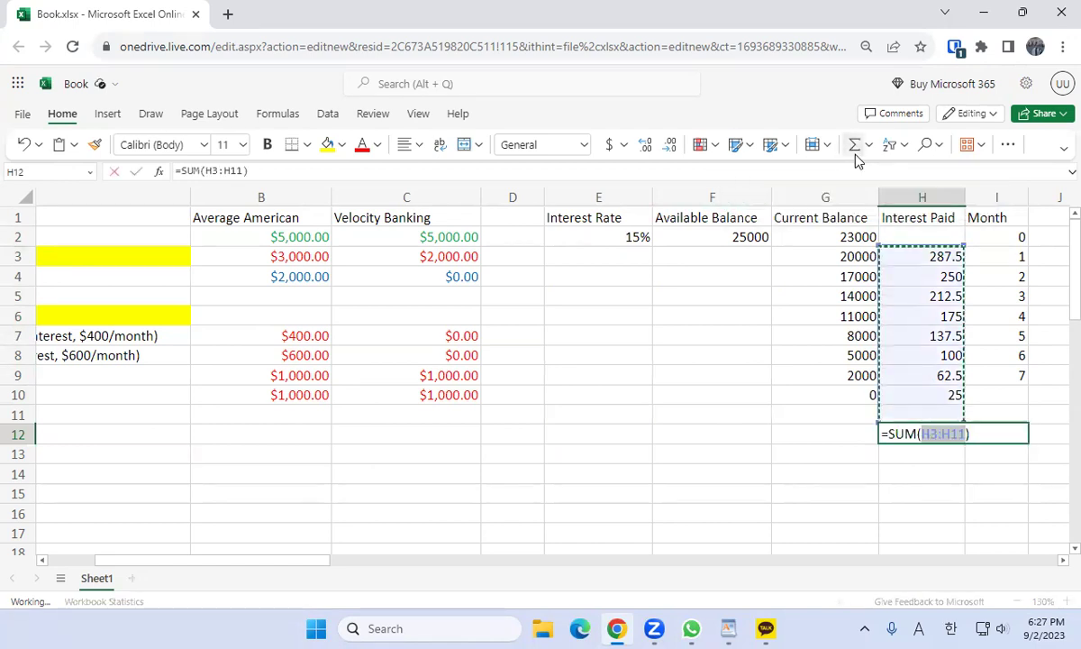
key("Return")
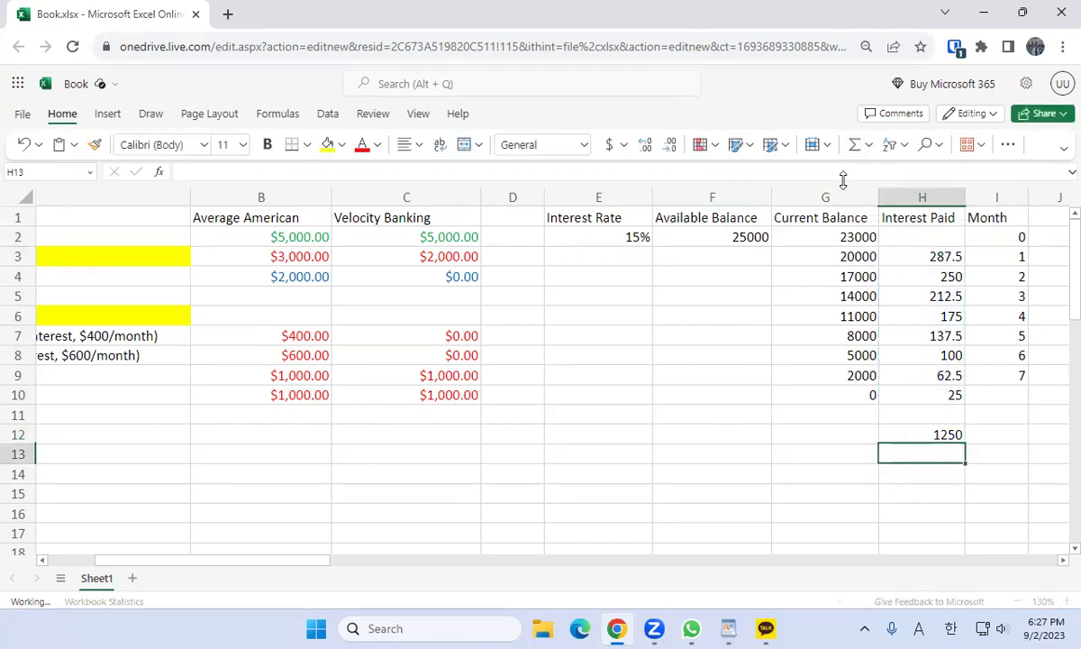
key("Up")
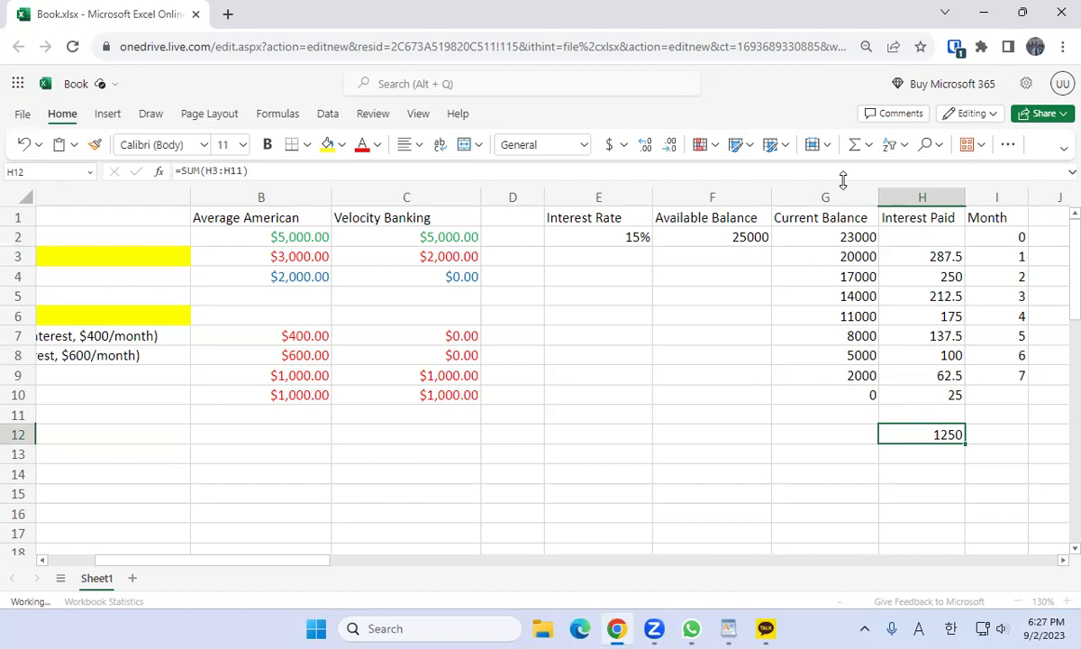
Compare the interest total in H12 with the monthly interest entries up to H3, finishing at the empty cell E13
key("Up")
key("Down")
key("Up")
key("Up")
key("Up")
key("Up")
key("Up")
key("Up")
key("Up")
key("Up")
key("Up")
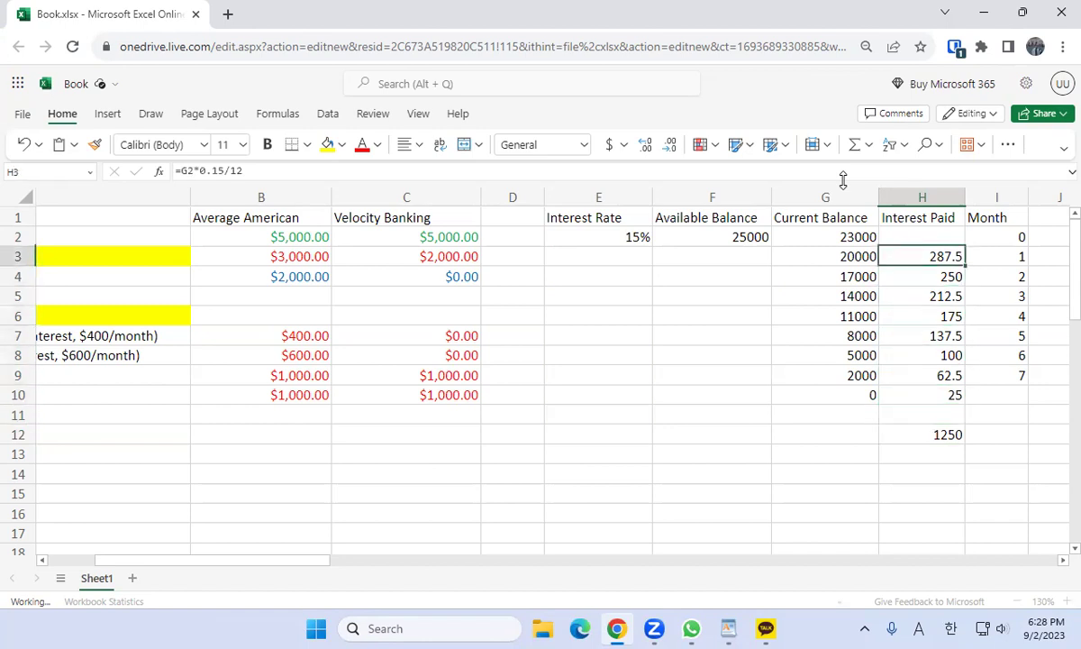
key("Down")
key("Down")
key("Down")
key("Down")
key("Down")
key("Down")
key("Down")
key("Down")
key("Down")
key("Down")
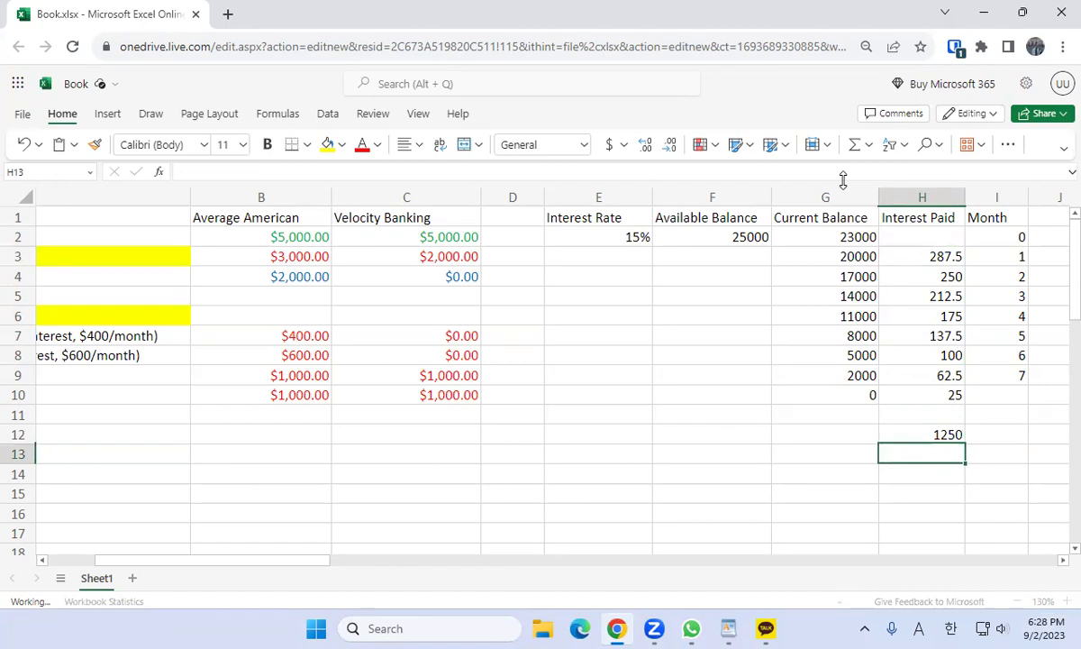
key("Left")
key("Left")
key("Left")
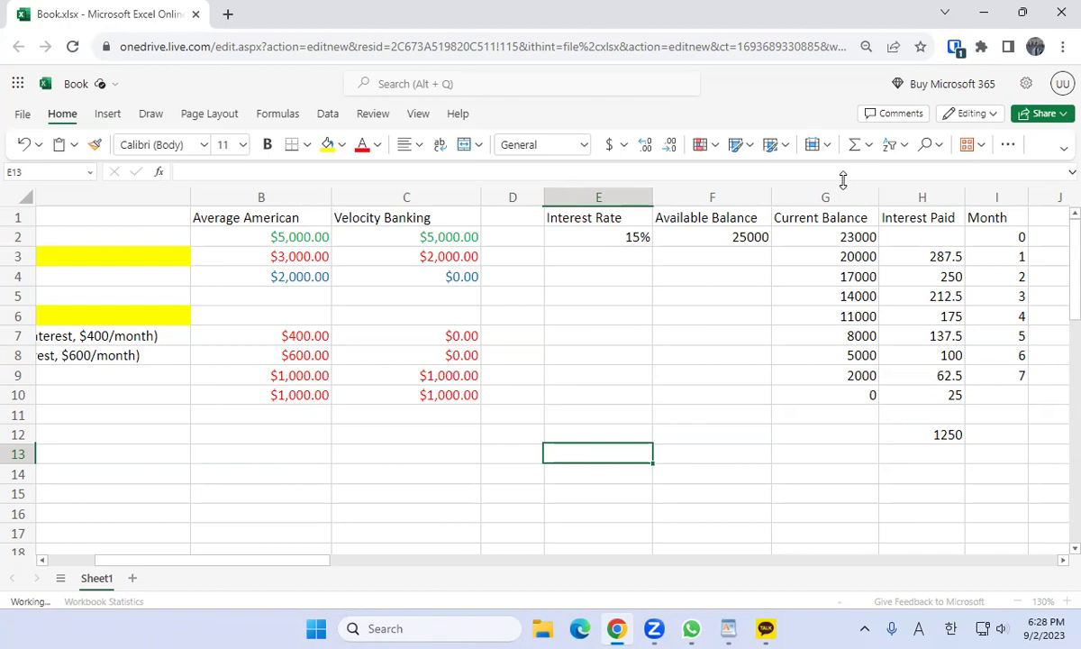
Check the Average American student loan payment in B7
key("Up")
key("Up")
key("Up")
key("Up")
key("Up")
key("Up")
key("Left")
key("Left")
key("Left")
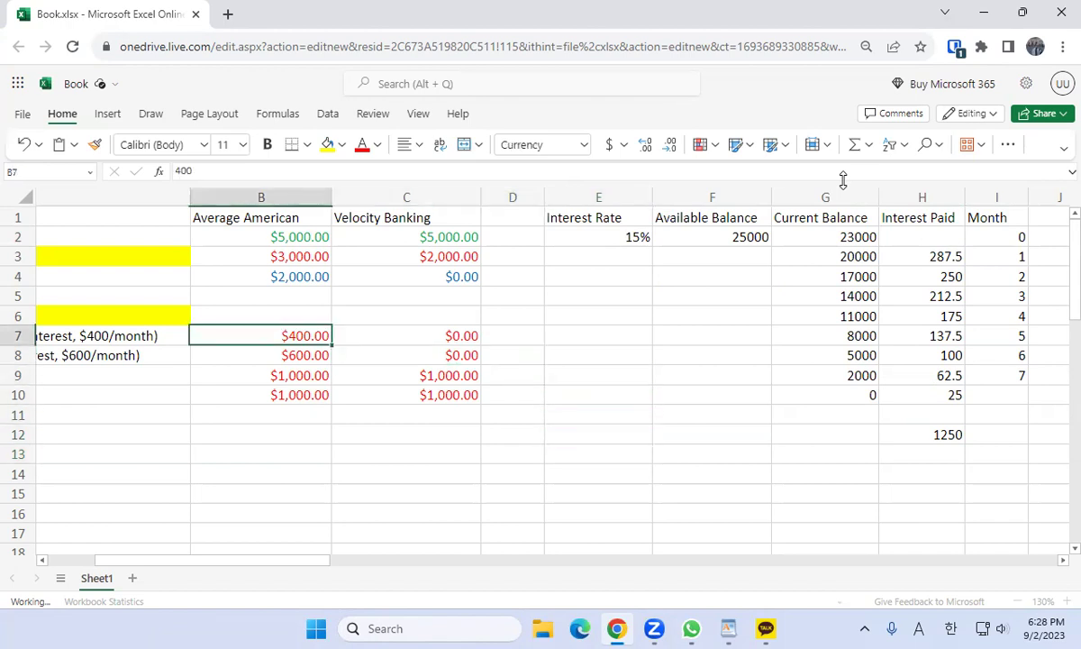
Compare the Velocity Banking paycheck in C2 with the starting Current Balance in G2
key("Right")
key("Up")
key("Up")
key("Up")
key("Up")
key("Up")
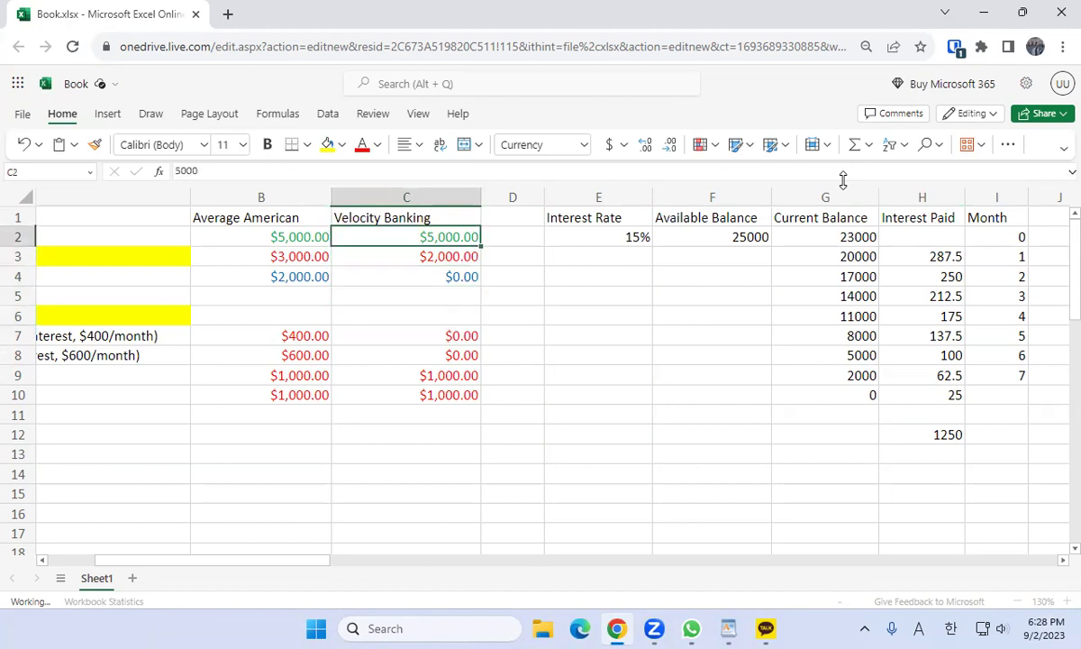
key("Right")
key("Right")
key("Right")
key("Right")
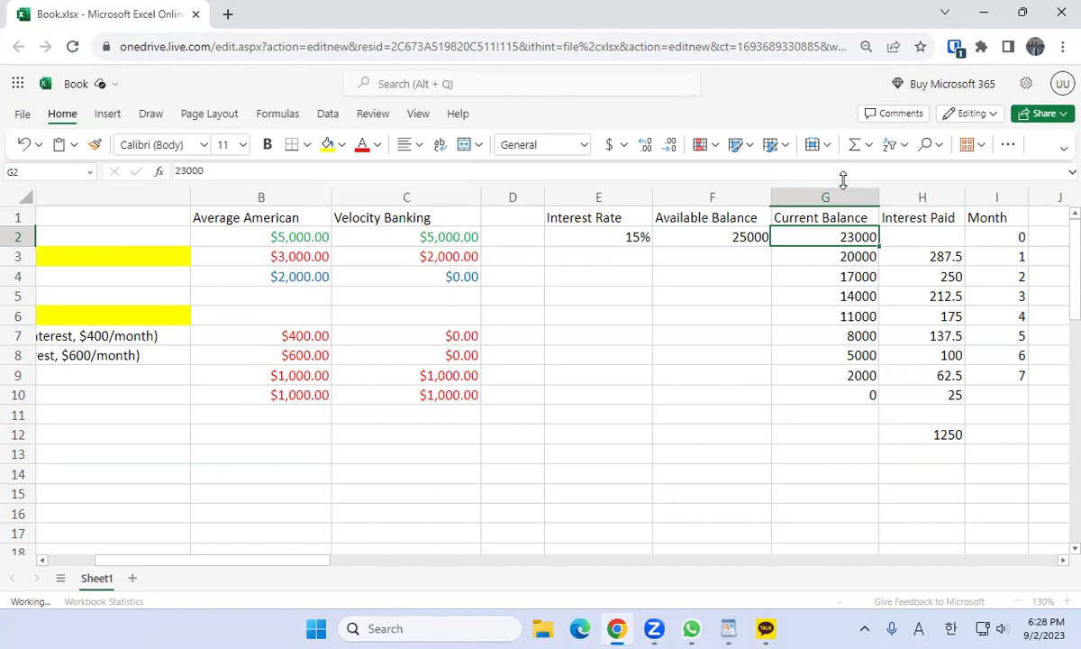
Review the budget row labels from Savings in A4 down to the Student Loan terms in A7
key("Left")
key("Left")
key("Left")
key("Left")
key("Left")
key("Left")
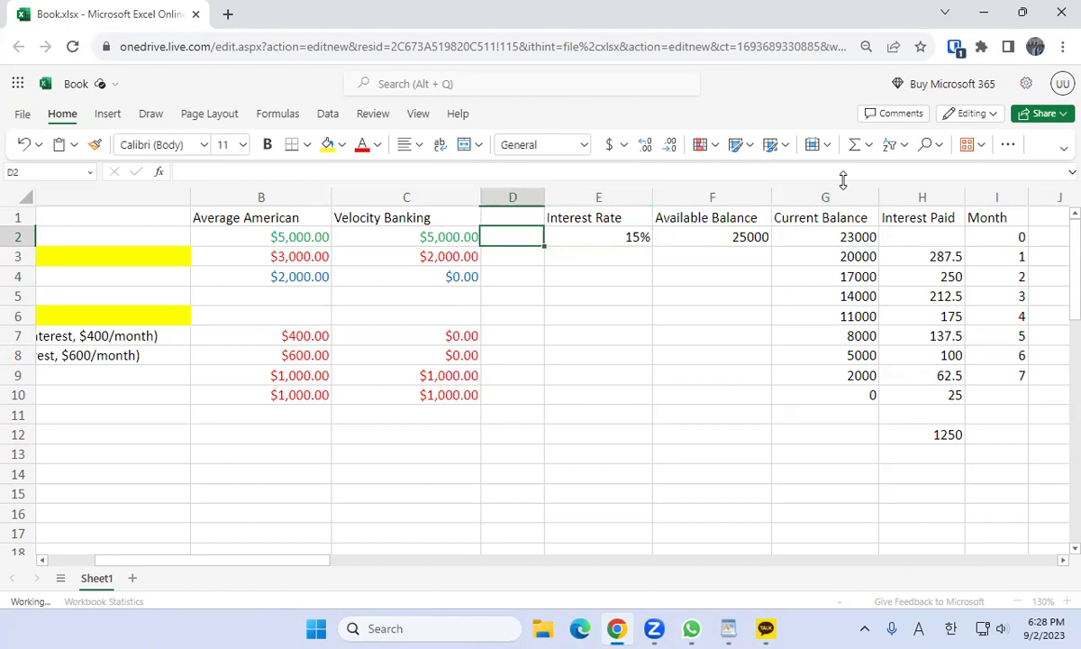
key("Down")
key("Down")
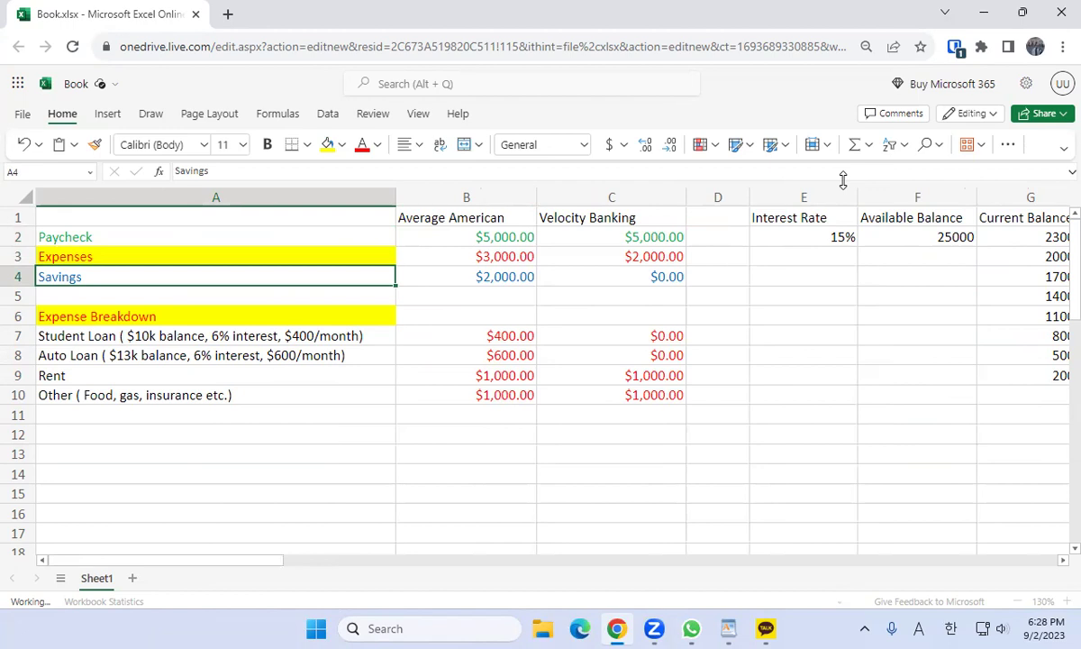
key("Down")
key("Down")
key("Down")
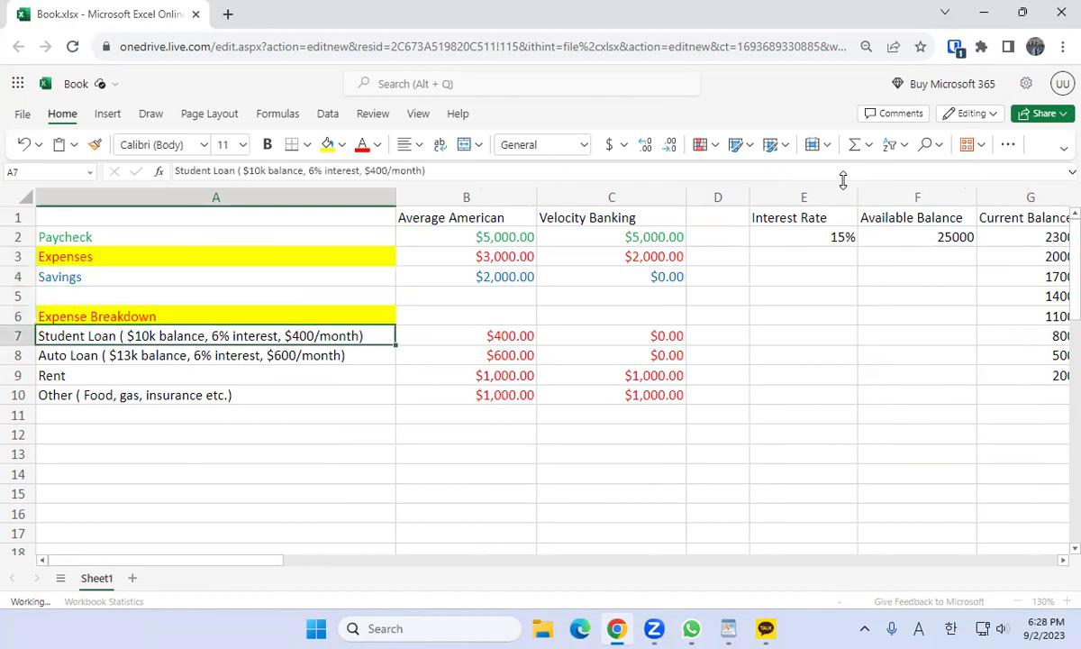
Relate the Student Loan entry in A7 to the line-of-credit columns, finishing at the starting Current Balance in G2
key("Up")
key("Right")
key("Up")
key("Right")
key("Up")
key("Right")
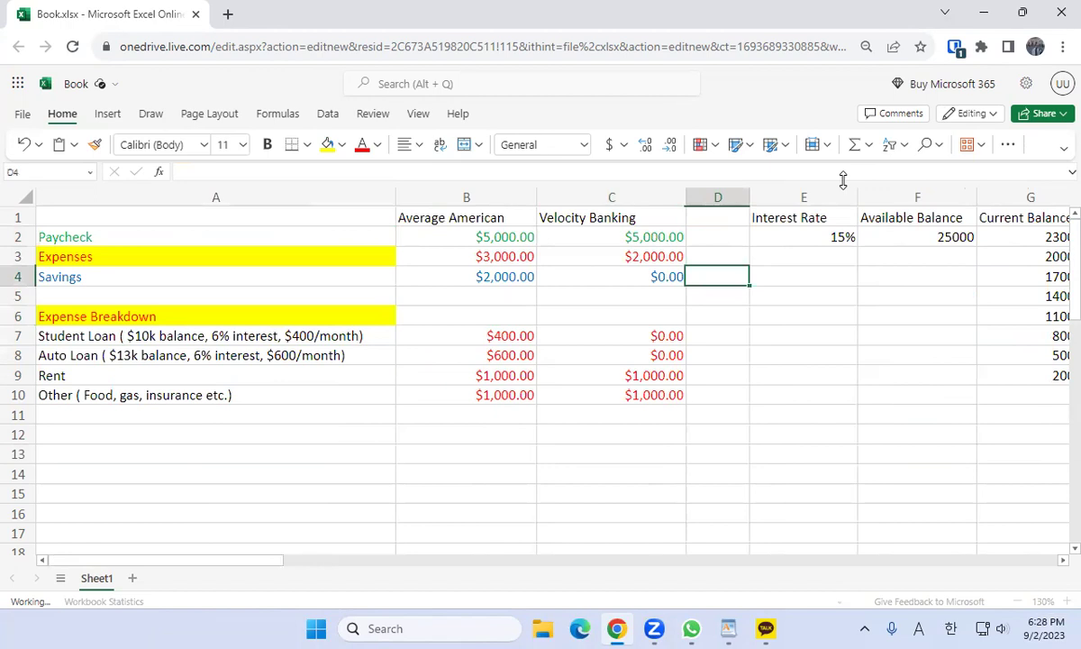
key("Up")
key("Right")
key("Up")
key("Right")
key("Up")
key("Right")
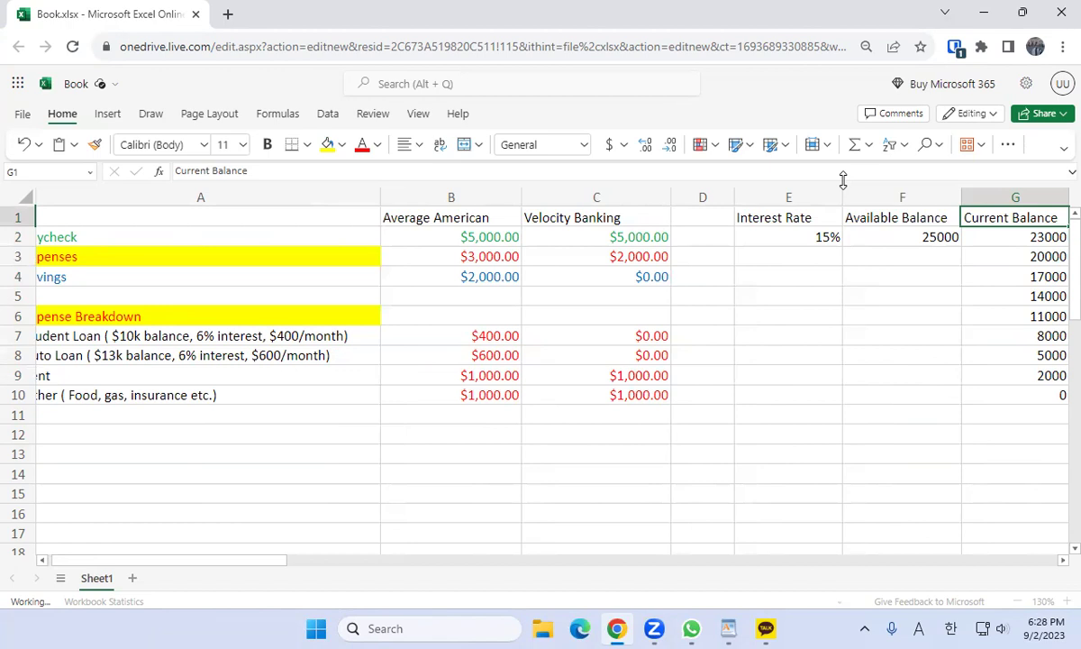
key("Down")
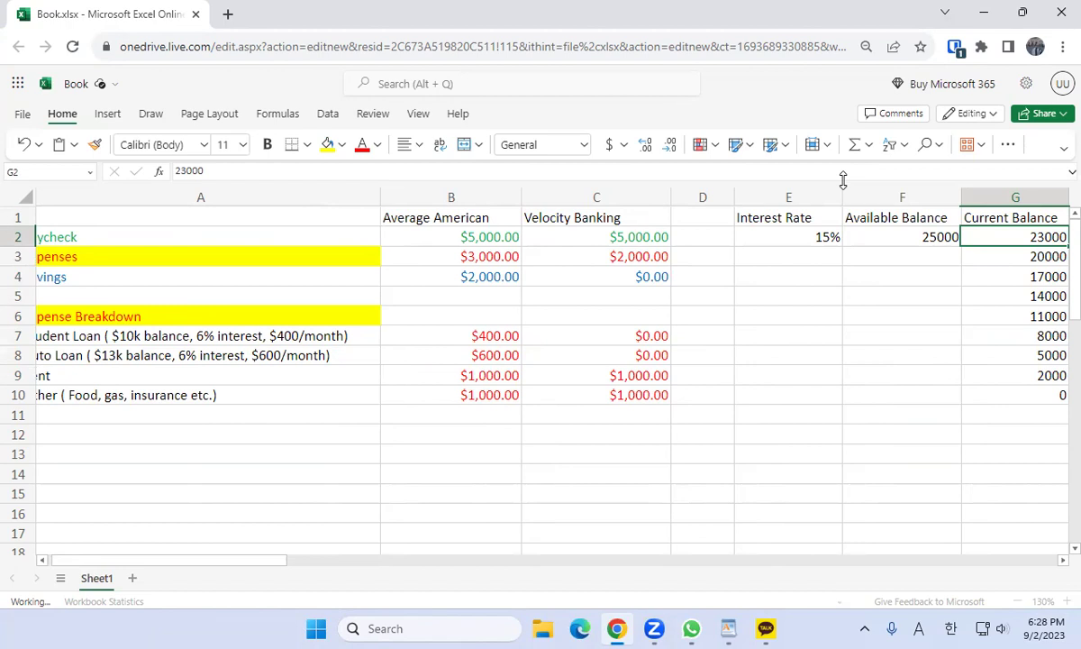
Compare the Average American and Velocity Banking paychecks in B2 and C2
key("Left")
key("Left")
key("Left")
key("Left")
key("Left")
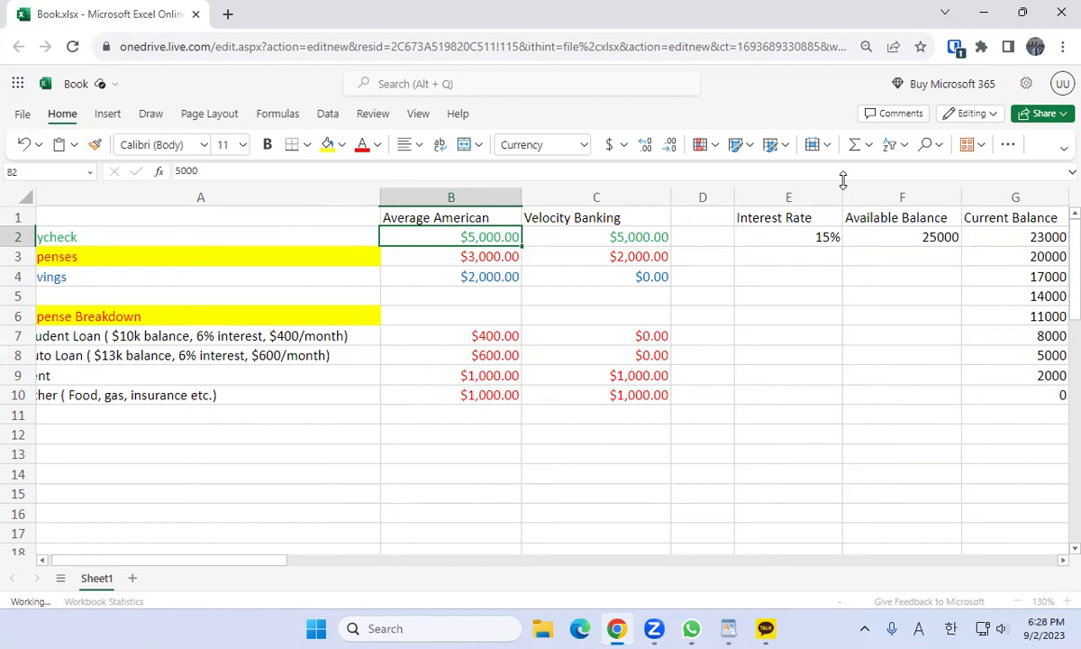
key("Right")
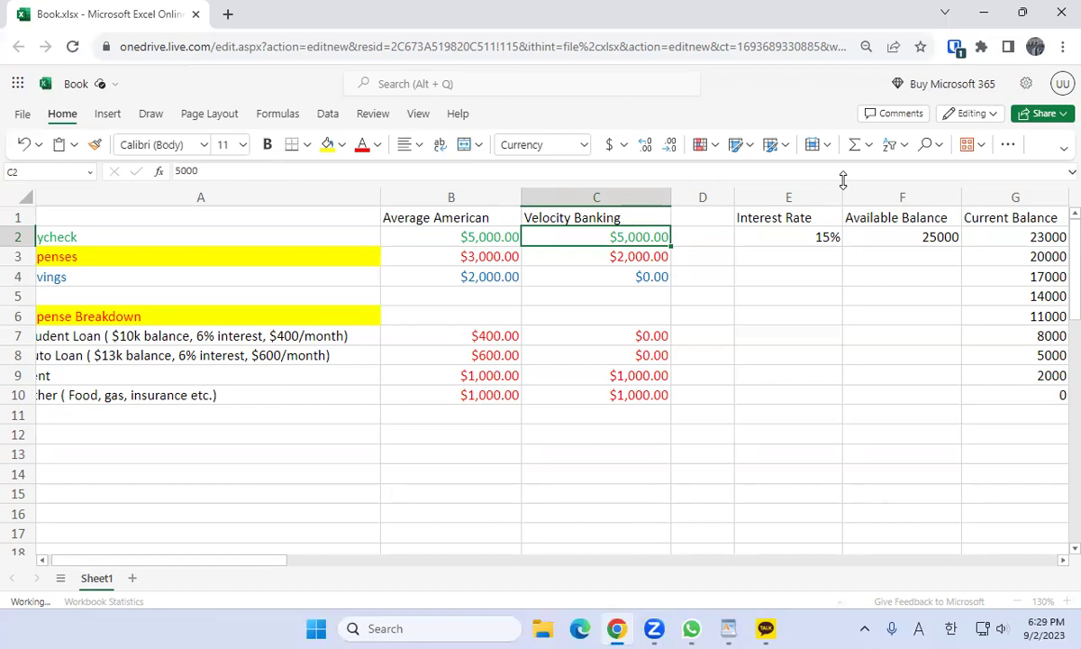
Examine the line-of-credit columns from Interest Rate through Month, finishing at the empty cell J5
key("Right")
key("Right")
key("Right")
key("Right")
key("Right")
key("Right")
key("Right")
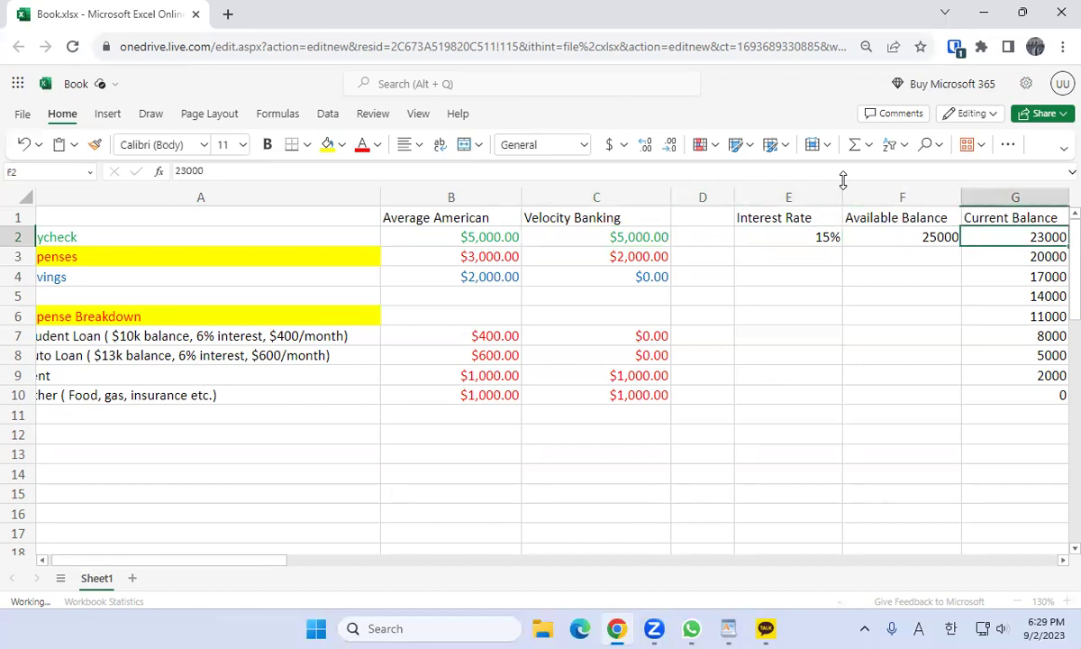
key("Down")
key("Down")
key("Down")
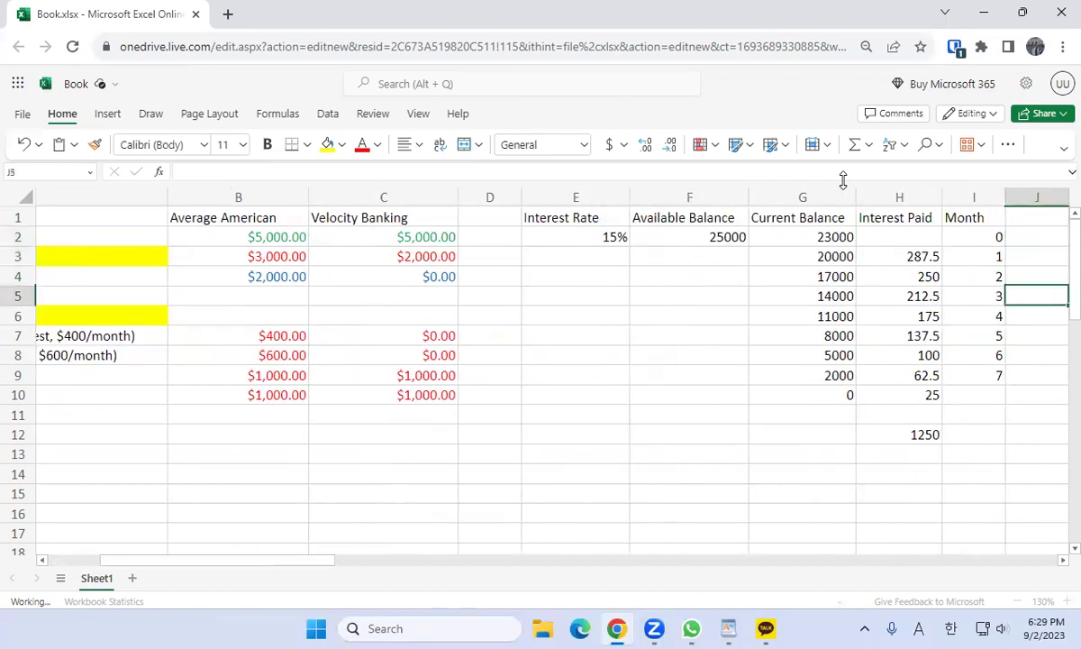
Go back across row 5 to the budget and expense labels in column A
key("Left")
key("Left")
key("Left")
key("Left")
key("Left")
key("Left")
key("Left")
key("Left")
key("Left")
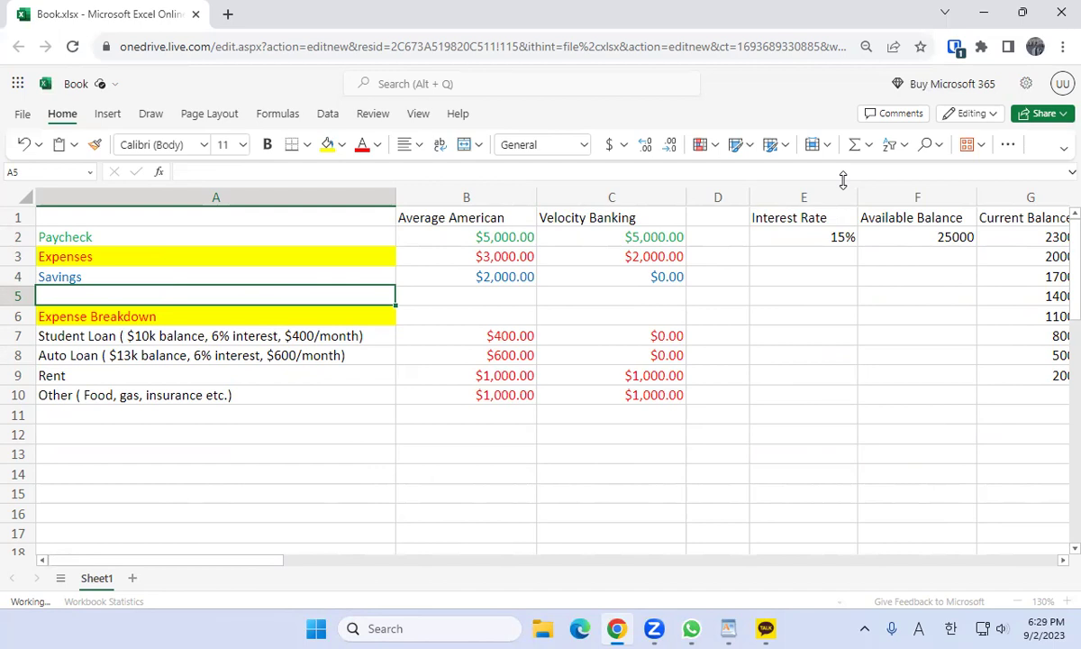
Examine the first monthly reductions in the Current Balance column, finishing at G4
key("Up")
key("Up")
key("Up")
key("Right")
key("Right")
key("Right")
key("Up")
key("Right")
key("Right")
key("Right")
key("Right")
key("Right")
key("Left")
key("Left")
key("Down")
key("Down")
key("Down")
key("Up")
key("Up")
key("Down")
key("Down")
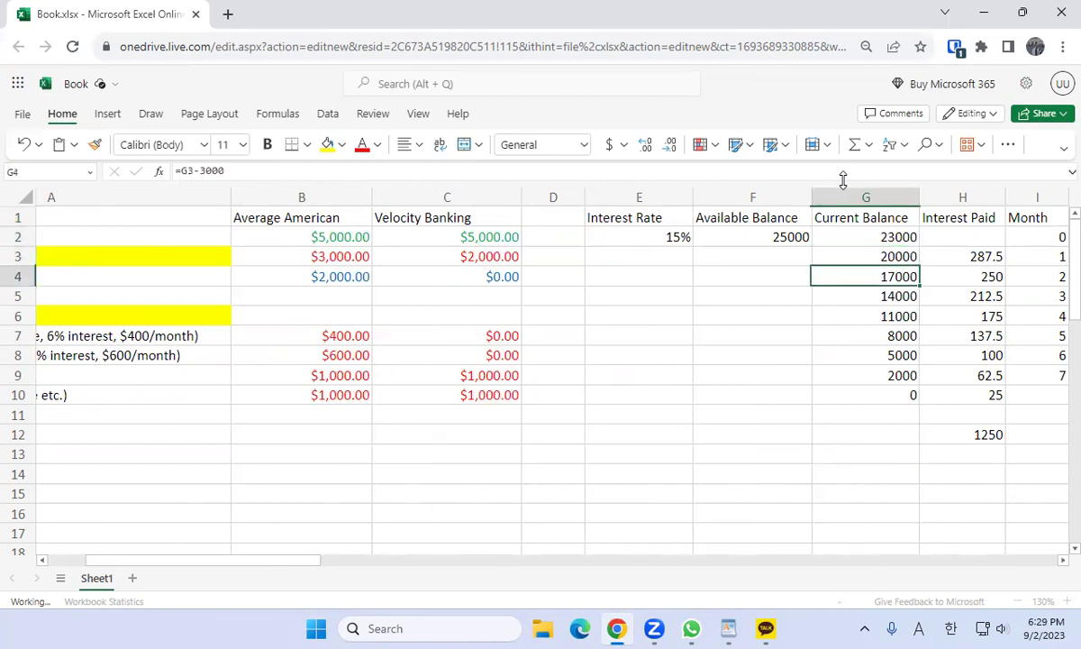
Follow the monthly balances and interest down to the last Month entry in I9
key("Down")
key("Down")
key("Up")
key("Right")
key("Right")
key("Left")
key("Down")
key("Right")
key("Down")
key("Down")
key("Right")
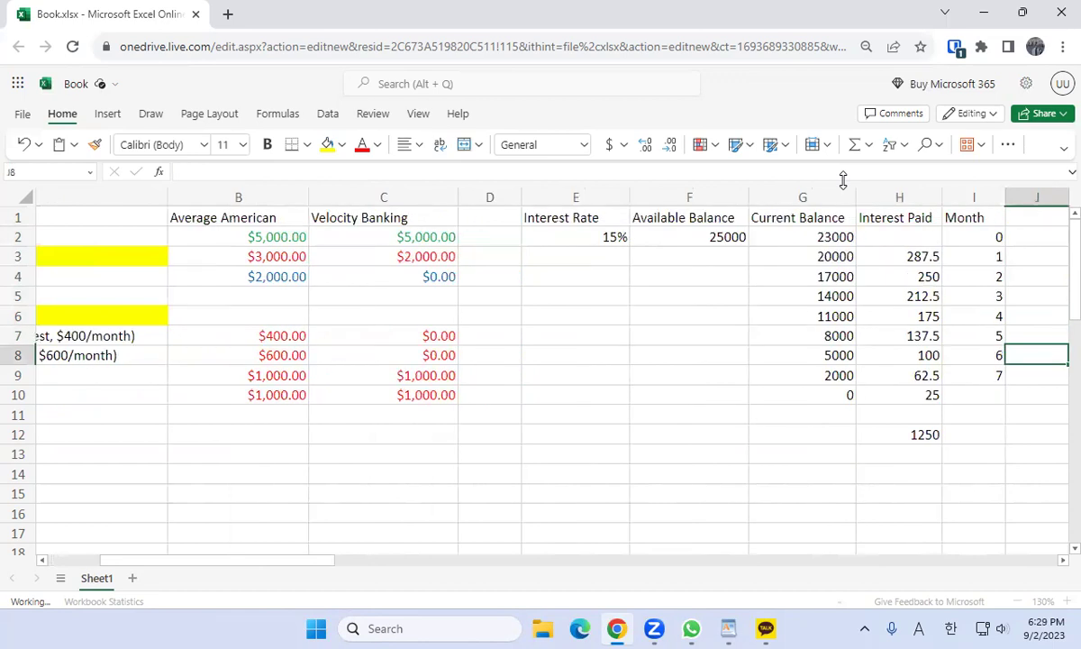
key("Left")
key("Down")
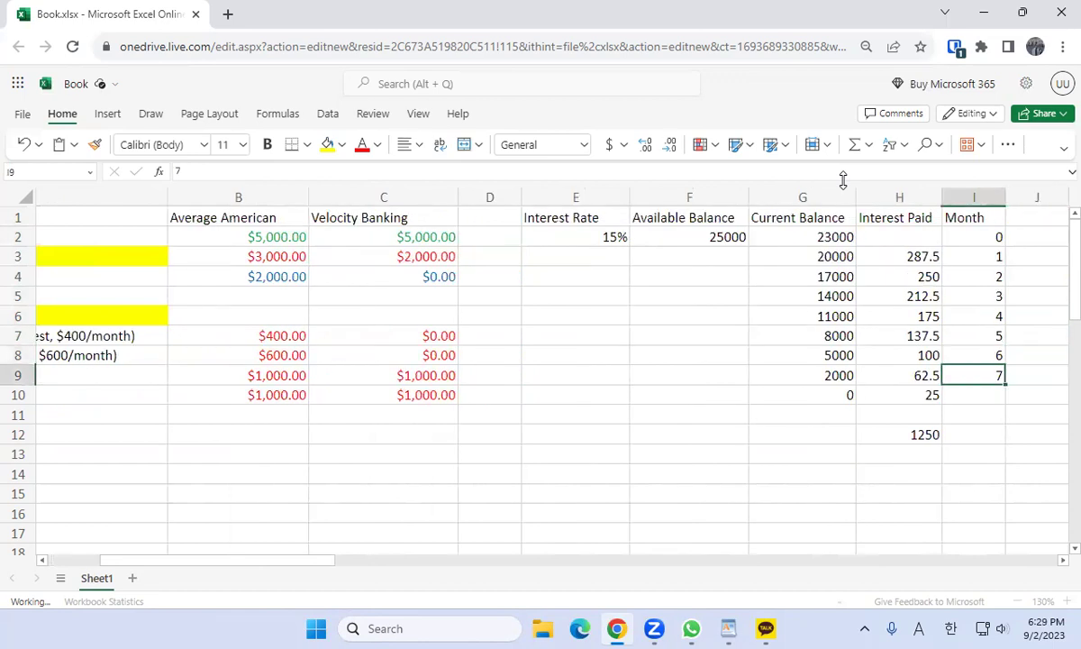
Review the Interest Paid column upward, along with the starting balance in G2 and the Interest Rate in E2
key("Left")
key("Up")
key("Up")
key("Up")
key("Up")
key("Up")
key("Up")
key("Left")
key("Up")
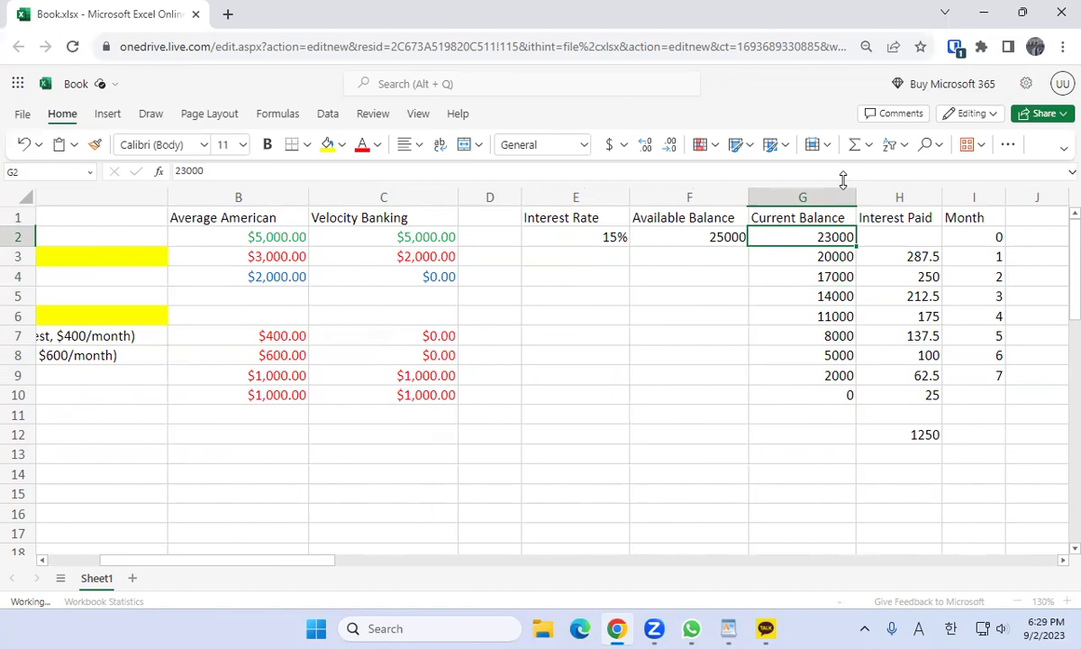
key("Left")
key("Left")
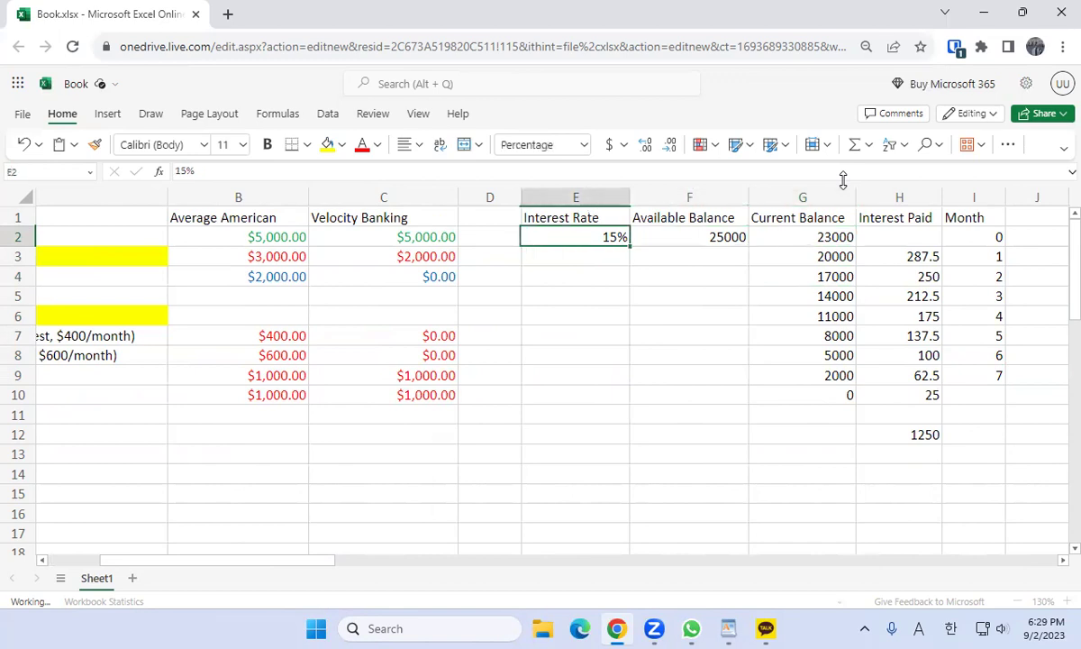
Select the Student Loan and Auto Loan labels in A7:A8 to review their terms
key("Left")
key("Left")
key("Left")
key("Left")
key("Down")
key("Down")
key("Down")
key("Down")
key("Down")
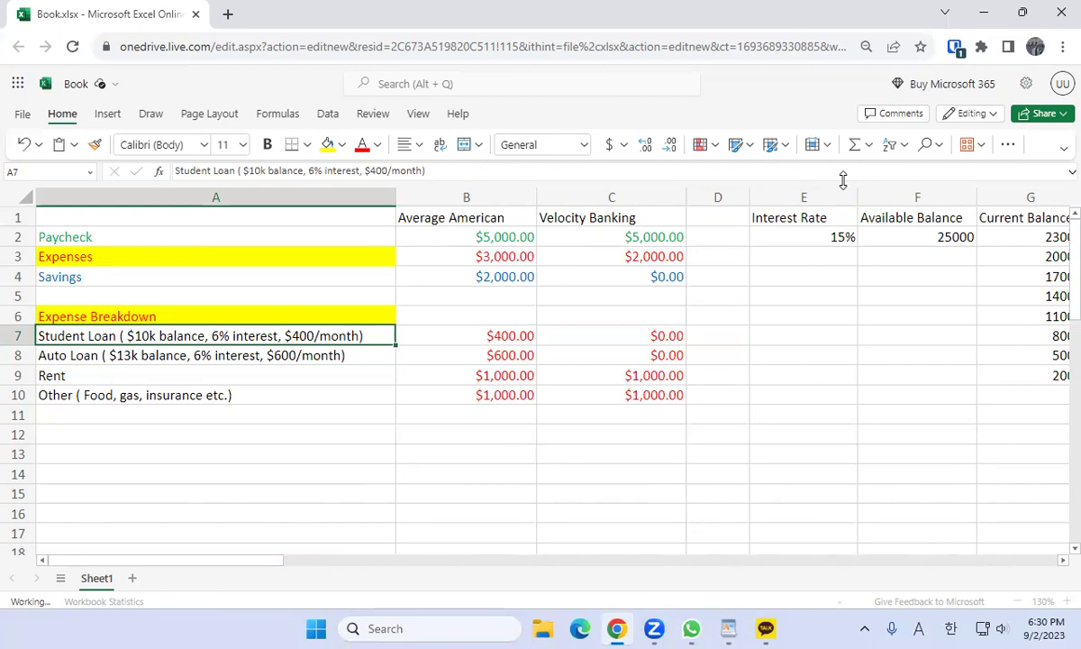
key("shift+Down")
Check the line of credit's Available Balance in F2
key("Right")
key("Right")
key("Up")
key("Up")
key("Right")
key("Right")
key("Right")
key("Up")
key("Up")
key("Up")
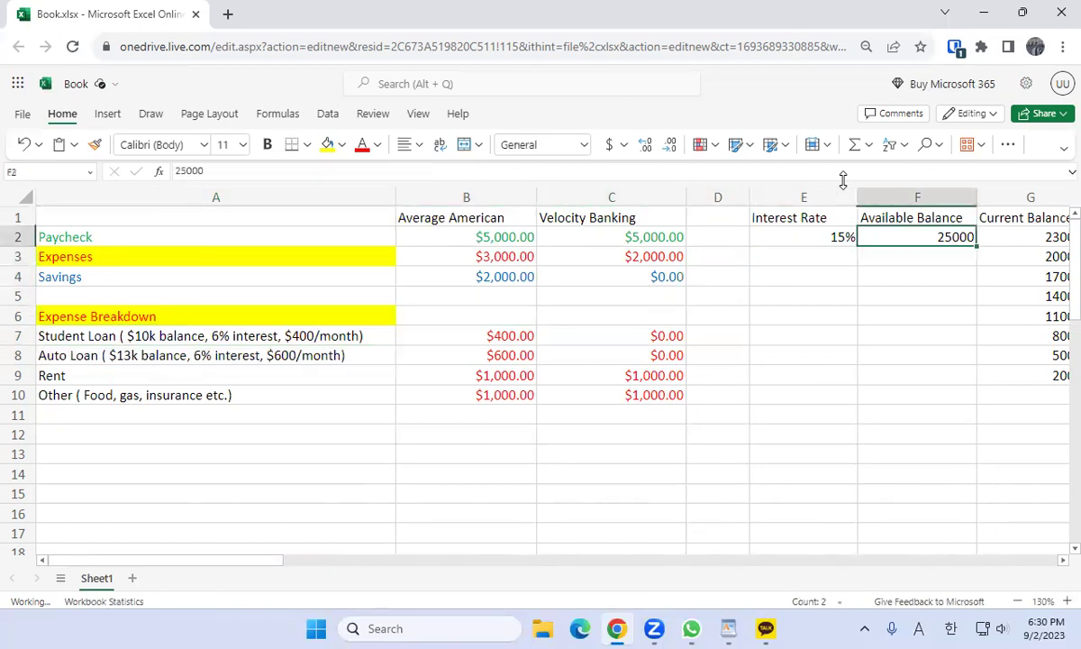
Select the Velocity Banking student and auto loan payments in C7:C8 for review
key("Right")
key("Up")
key("Left")
key("Down")
key("Left")
key("Down")
key("Left")
key("Down")
key("Down")
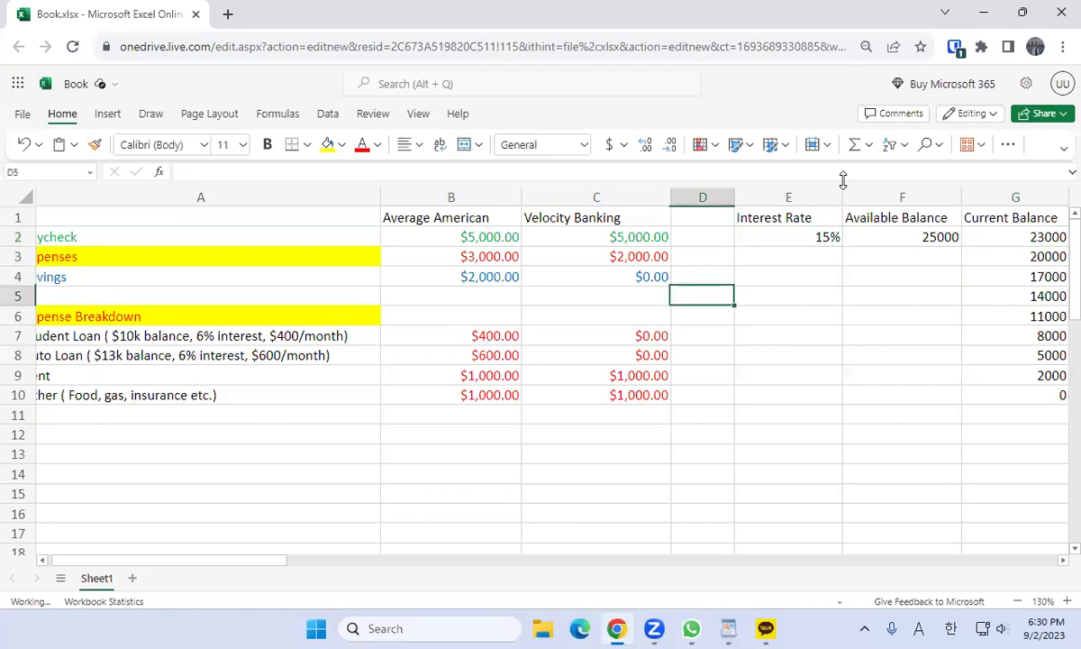
key("Left")
key("Down")
key("Down")
key("shift+Down")
Check the starting Current Balance in G2 against the Interest Paid column, finishing at the empty cell H2
key("Right")
key("Up")
key("Right")
key("Up")
key("Up")
key("Right")
key("Up")
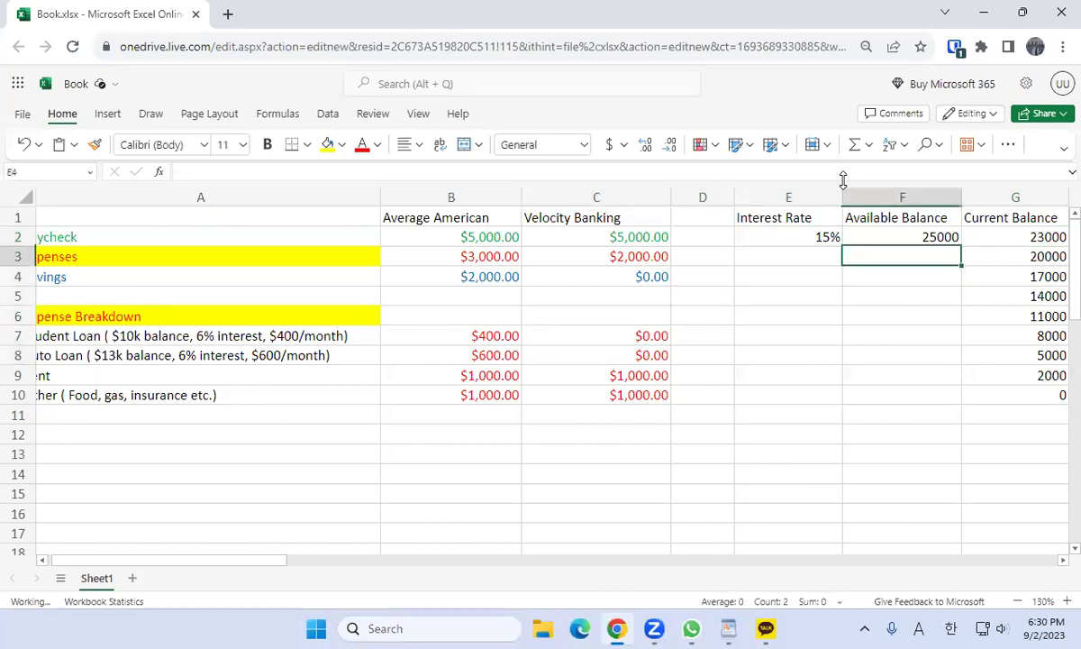
key("Right")
key("Up")
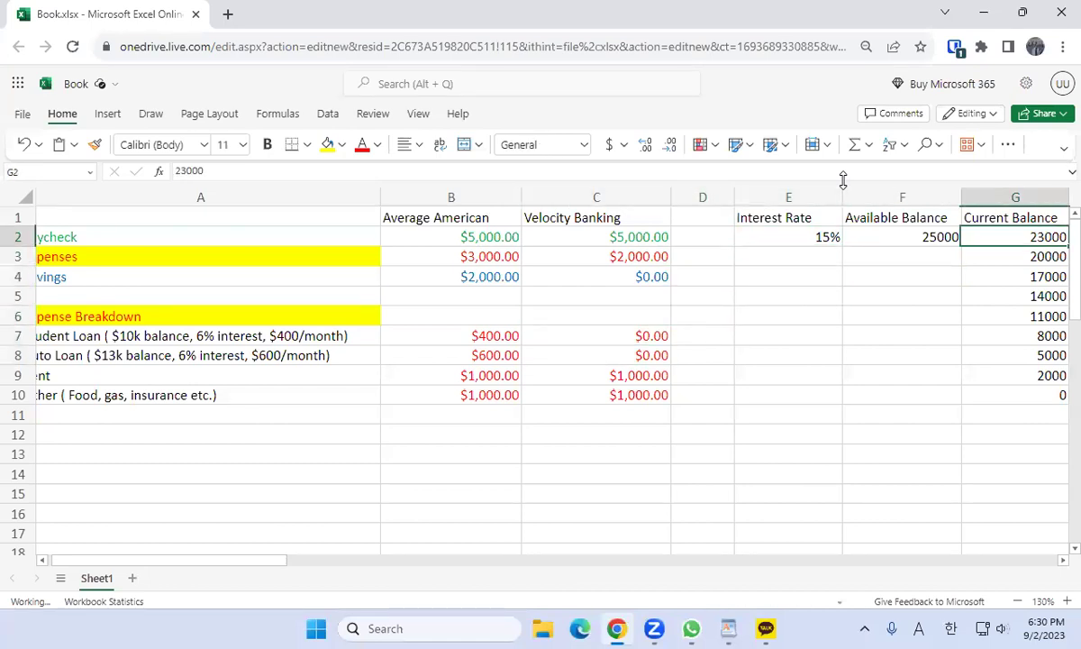
key("Right")
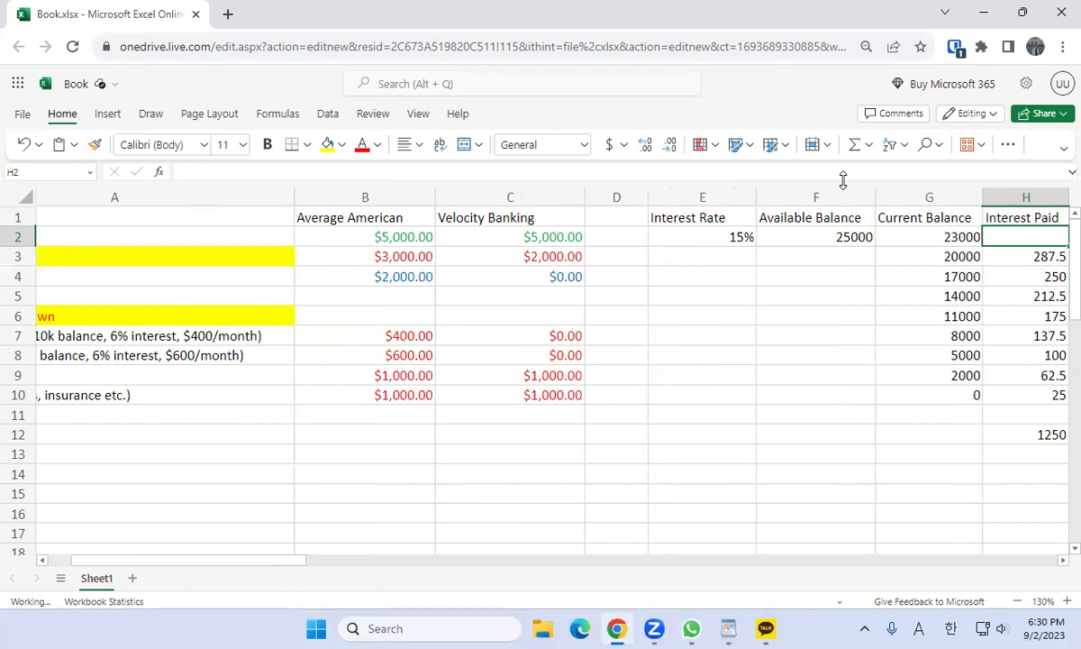
Walk down the Current Balance column from G2 to G9 and back up to review the monthly payoff of the line of credit
key("Left")
key("Down")
key("Down")
key("Down")
key("Down")
key("Down")
key("Down")
key("Down")
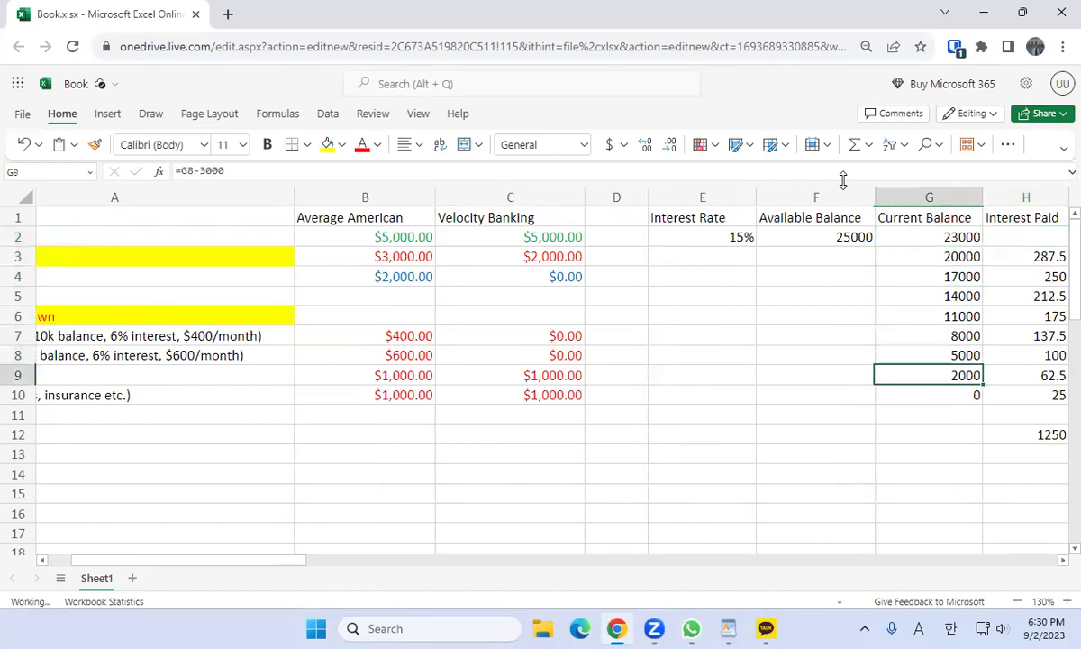
key("Up")
key("Up")
key("Up")
key("Up")
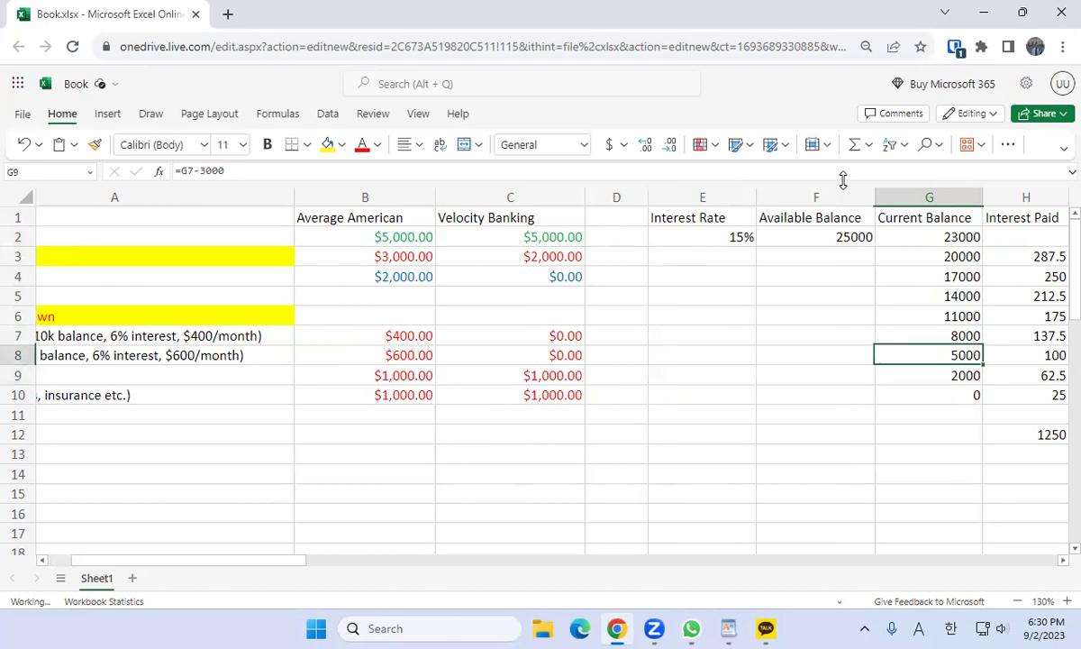